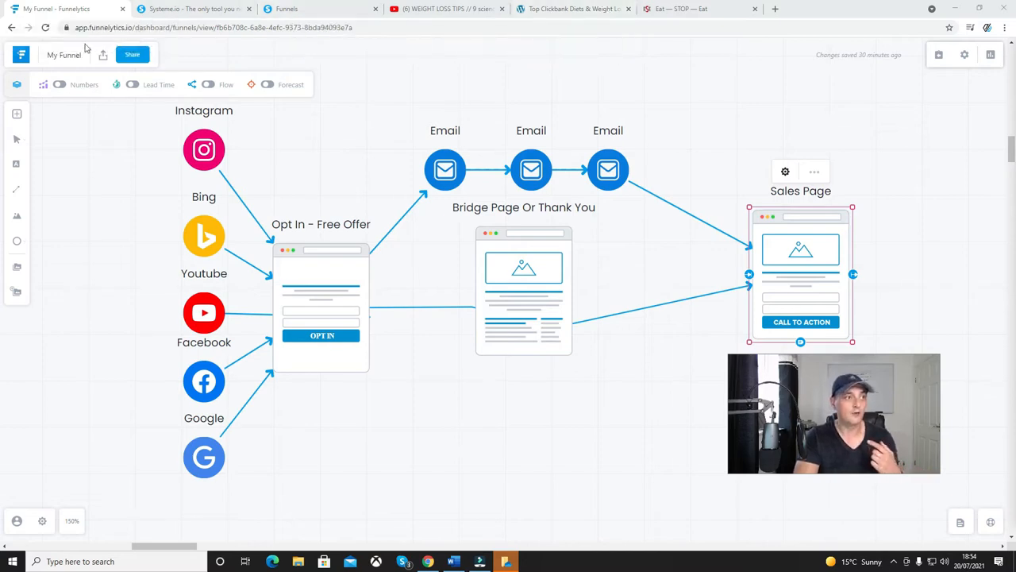
Move the Sales Page block slightly up and left and the Bridge Page Or Thank You block slightly up in the funnel diagram.
{"action": "left_click", "coordinate": [183, 10]}
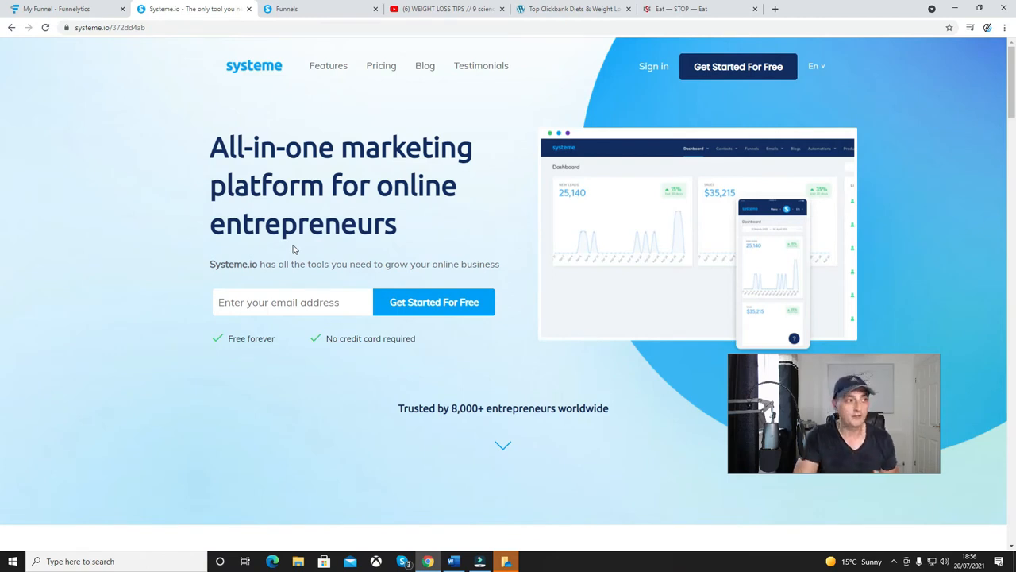
{"action": "left_click", "coordinate": [89, 10]}
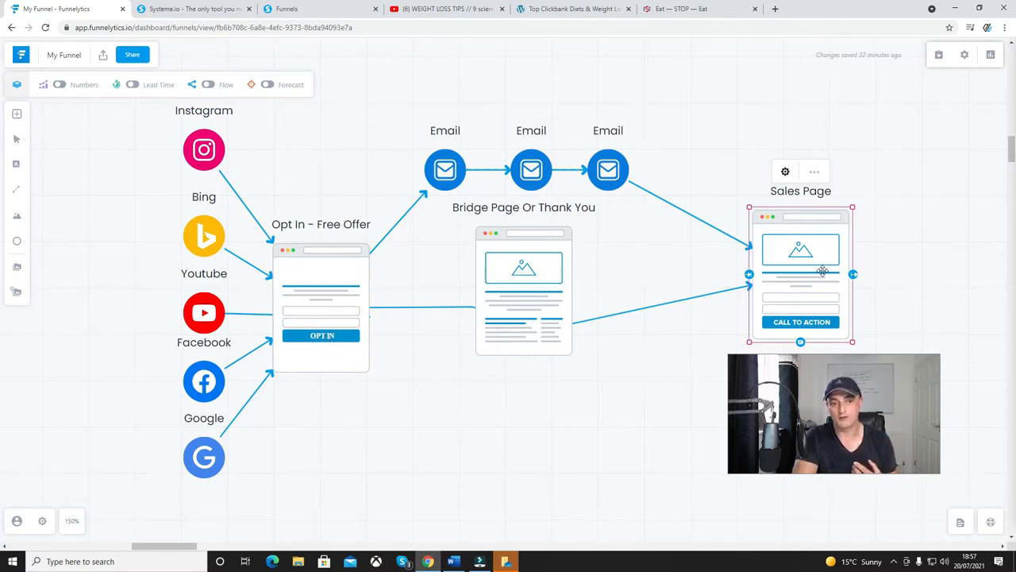
{"action": "mouse_move", "coordinate": [823, 270]}
{"action": "left_mouse_down"}
{"action": "mouse_move", "coordinate": [832, 251]}
{"action": "mouse_move", "coordinate": [808, 263]}
{"action": "left_mouse_up"}
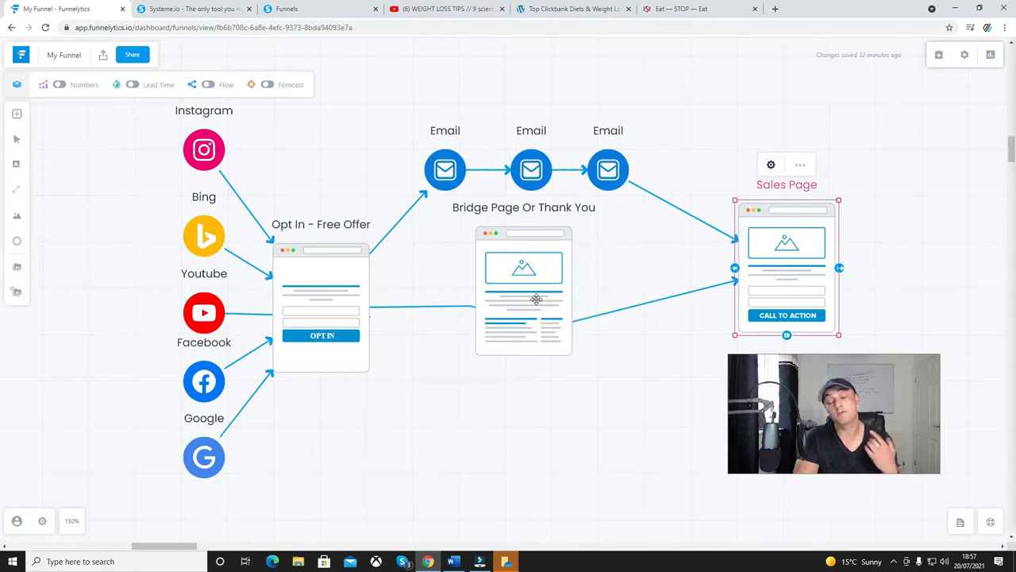
{"action": "left_click_drag", "start_coordinate": [537, 299], "coordinate": [535, 292]}
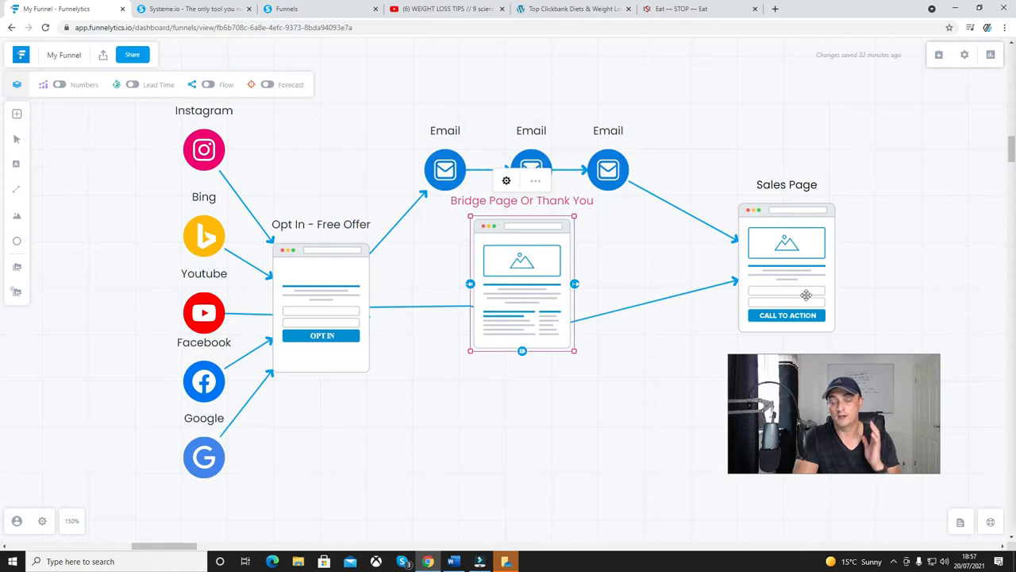
{"action": "left_click", "coordinate": [562, 296]}
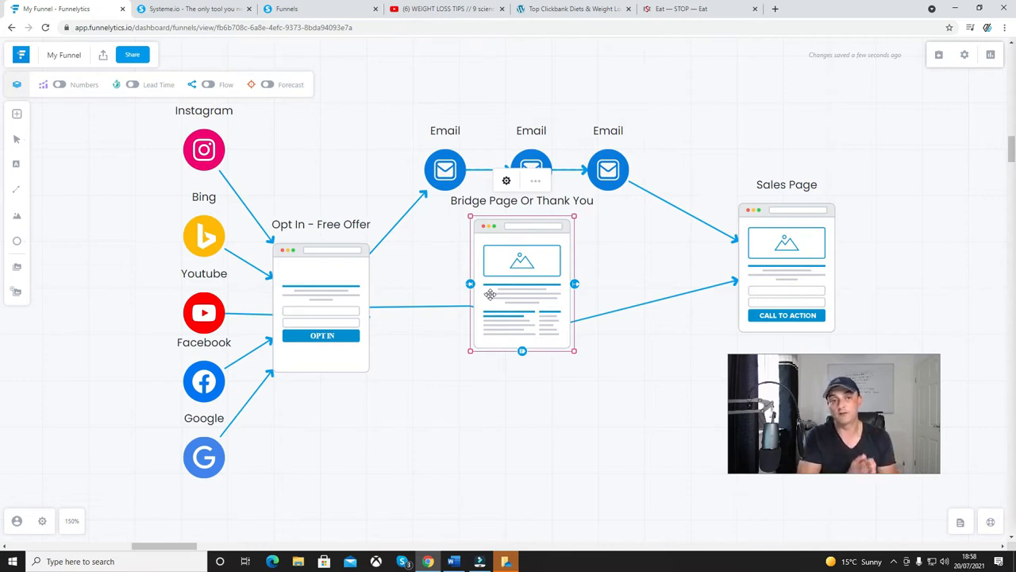
{"action": "left_click", "coordinate": [816, 283]}
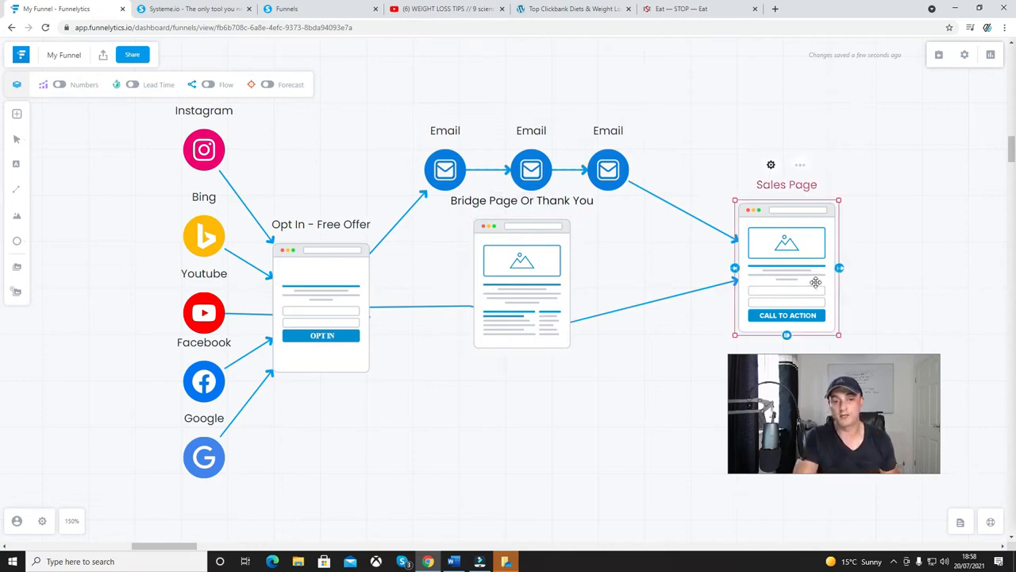
{"action": "left_click", "coordinate": [772, 168]}
{"action": "left_click", "coordinate": [698, 174]}
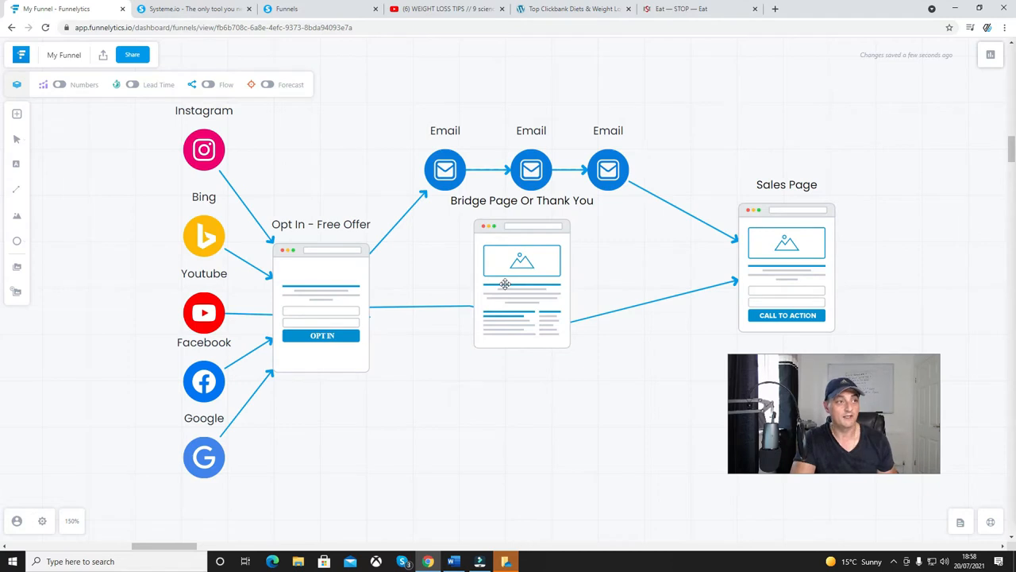
Switch to the Systeme.io funnels list and create a funnel named Weight Loss with the Build an audience goal and U.S. Dollar currency.
{"action": "left_click", "coordinate": [230, 10]}
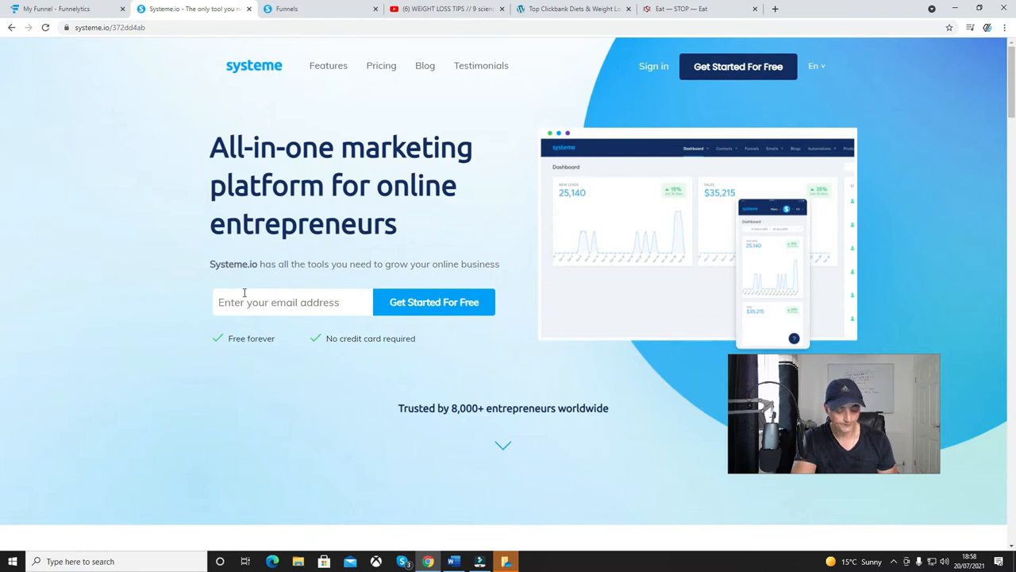
{"action": "left_click", "coordinate": [311, 15]}
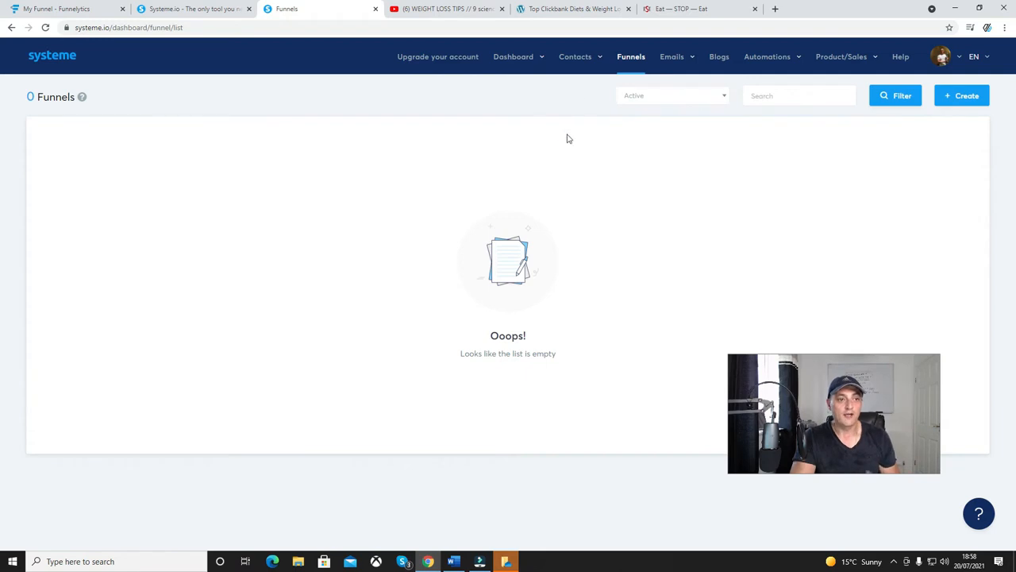
{"action": "left_click", "coordinate": [623, 64]}
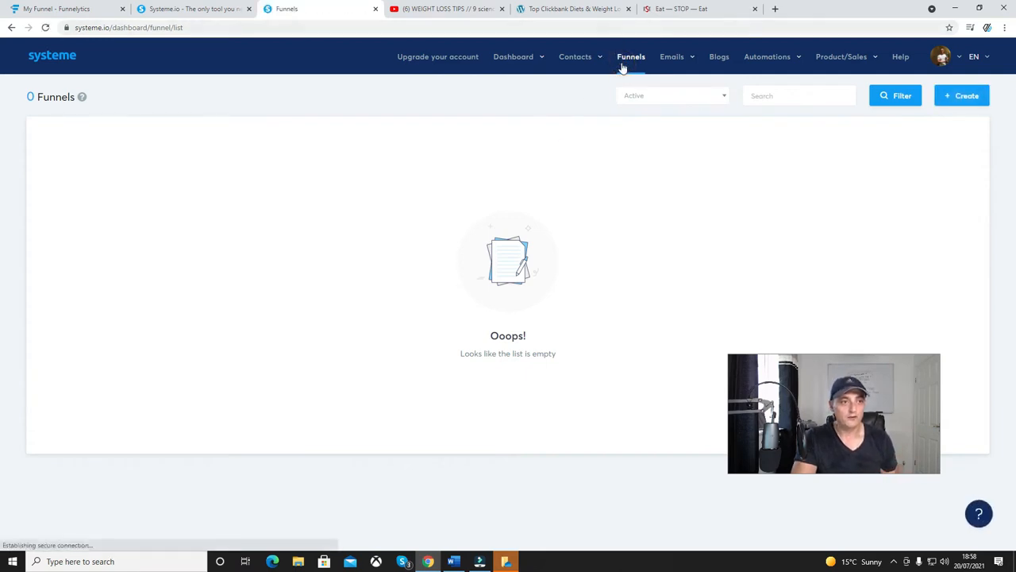
{"action": "left_click", "coordinate": [961, 98]}
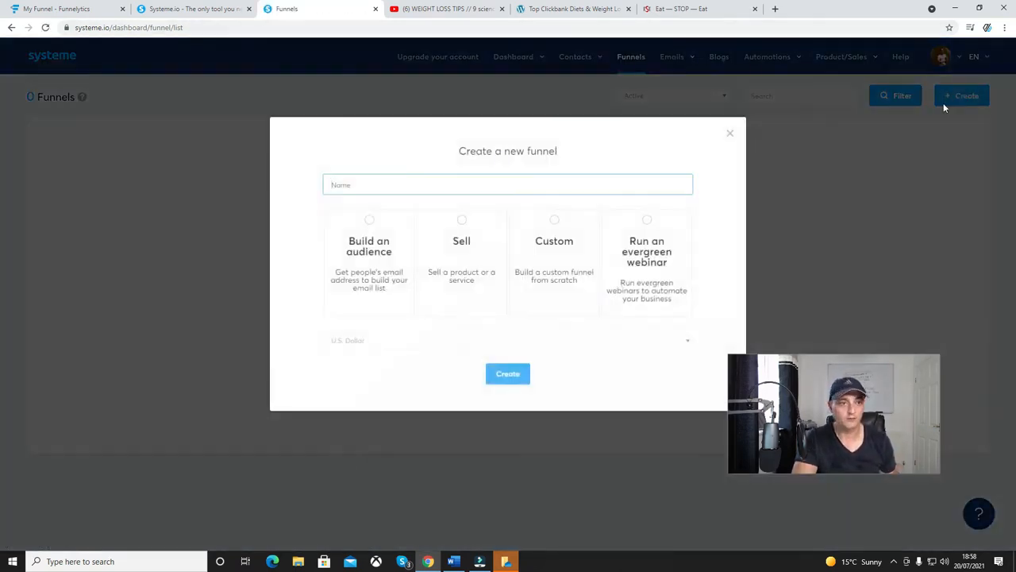
{"action": "left_click", "coordinate": [356, 184]}
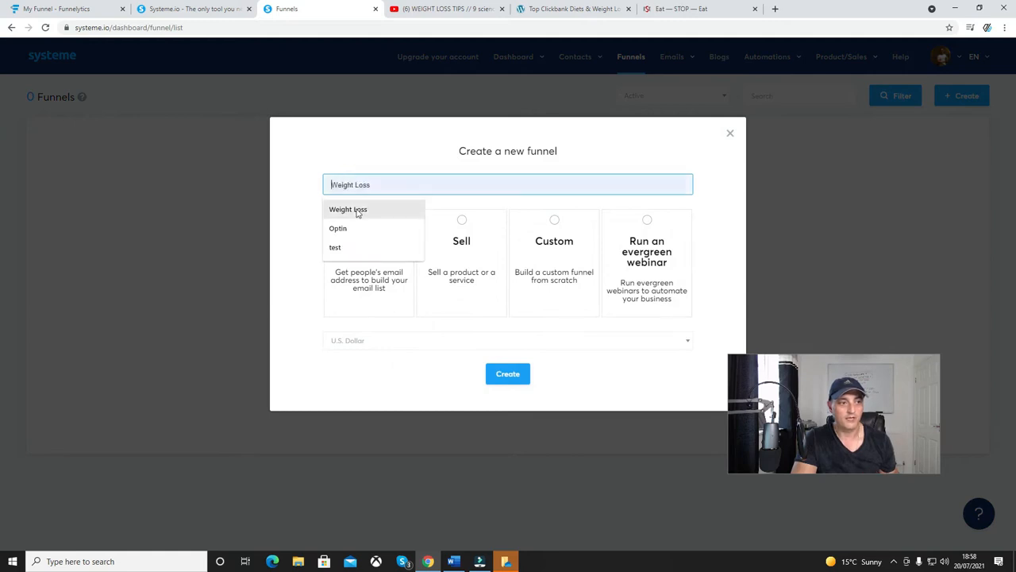
{"action": "left_click", "coordinate": [356, 210]}
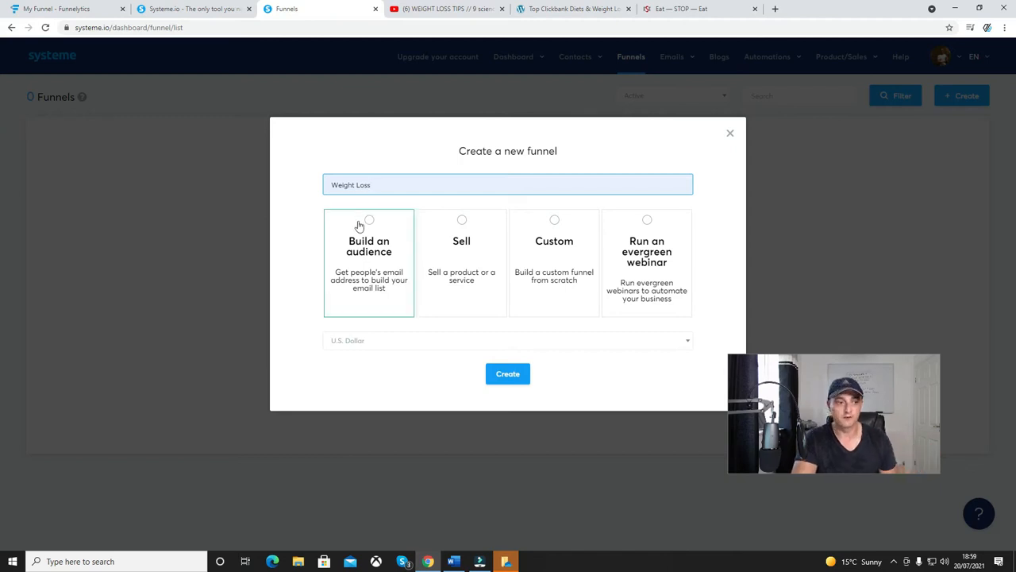
{"action": "left_click", "coordinate": [366, 221]}
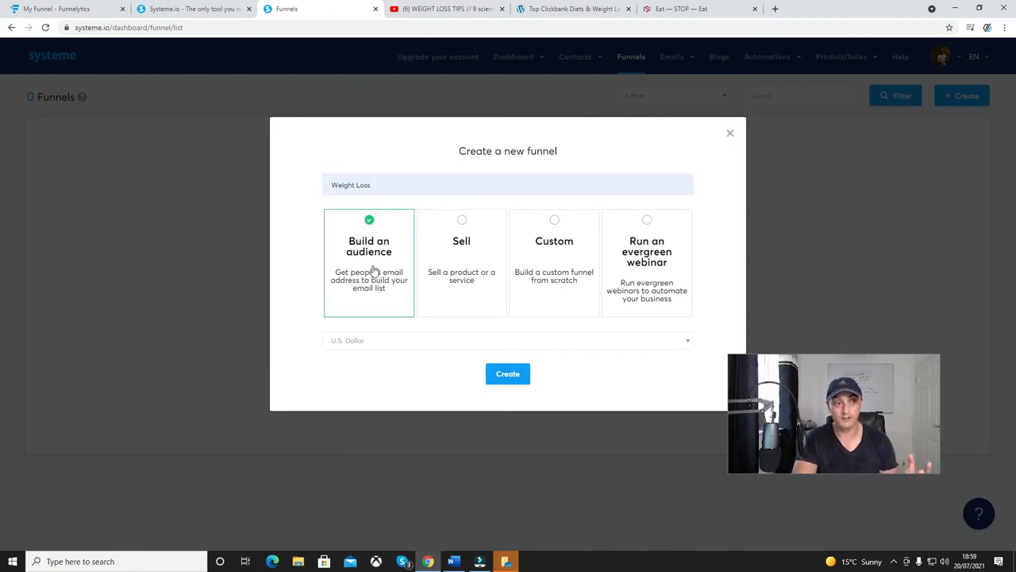
{"action": "left_click", "coordinate": [377, 349]}
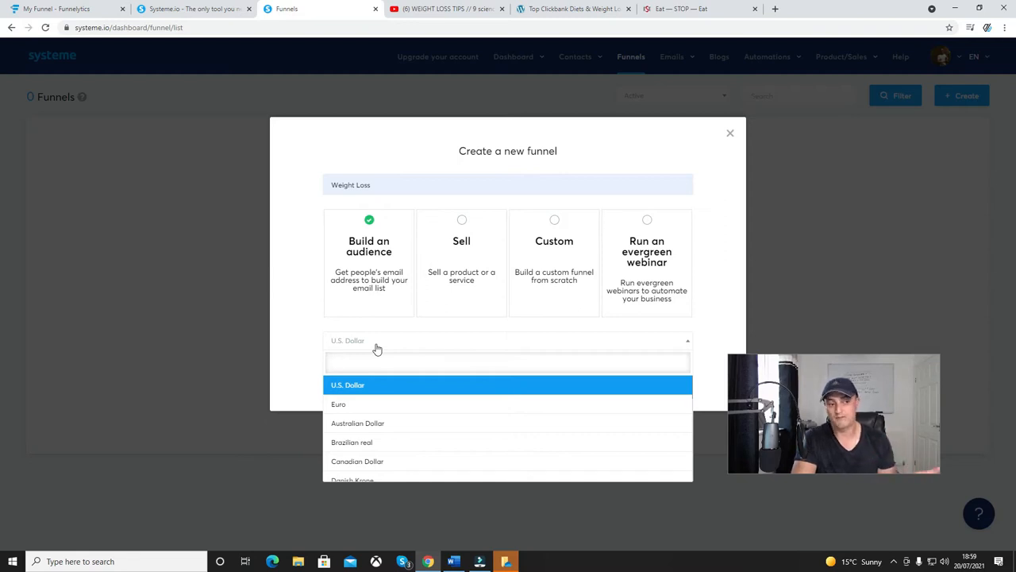
{"action": "left_click", "coordinate": [314, 335]}
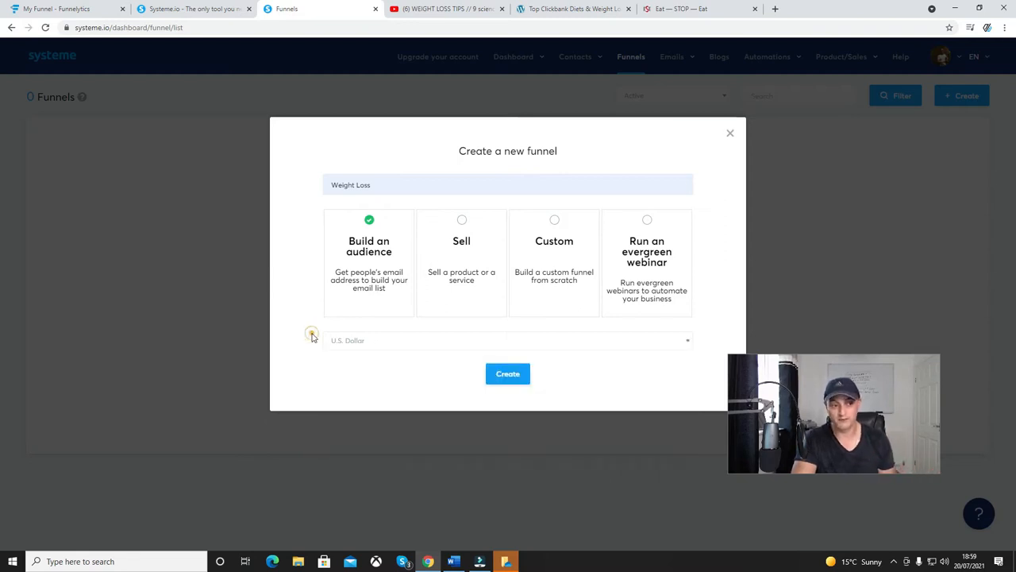
{"action": "left_click", "coordinate": [508, 377]}
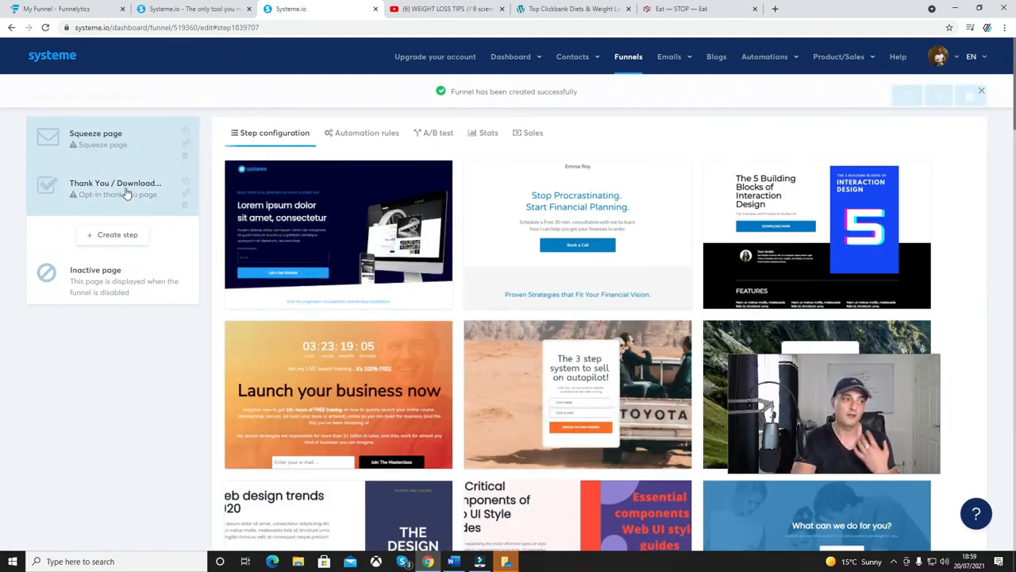
Replace the Thank You / Download step with a new step named Optin Bridge of type Squeeze page.
{"action": "left_click", "coordinate": [185, 206]}
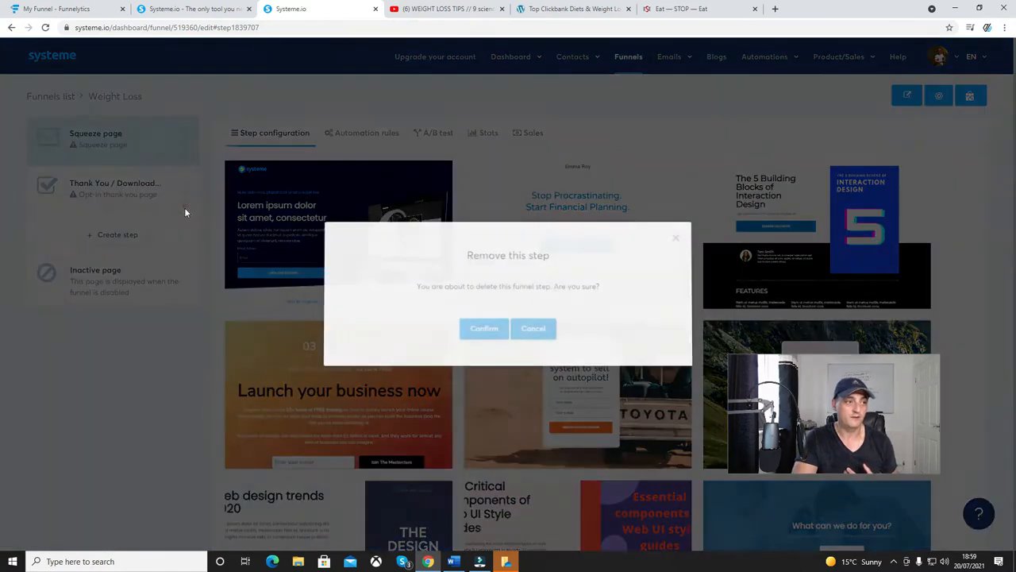
{"action": "left_click", "coordinate": [482, 327]}
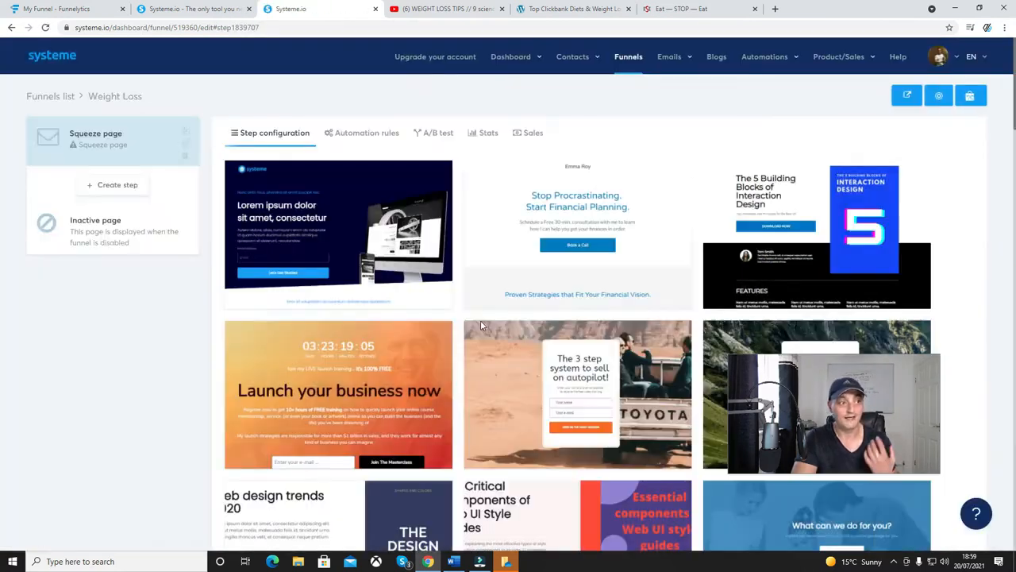
{"action": "left_click", "coordinate": [103, 182]}
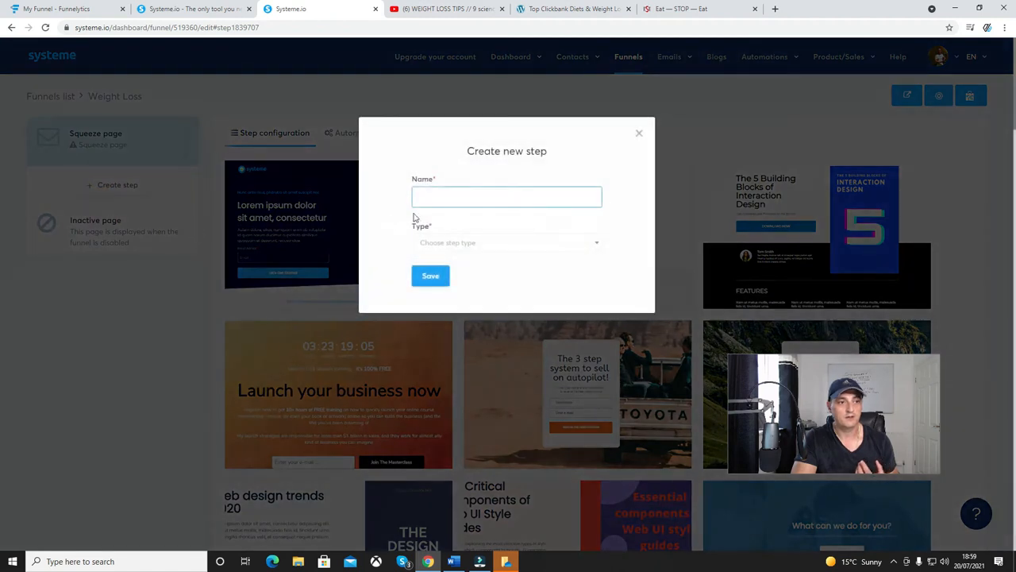
{"action": "left_click", "coordinate": [446, 198]}
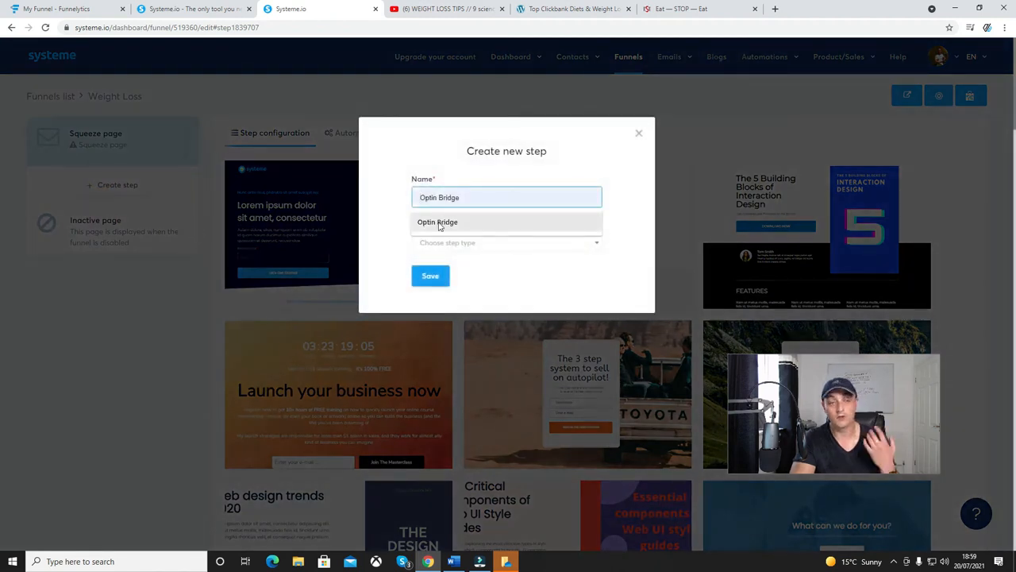
{"action": "left_click", "coordinate": [439, 224]}
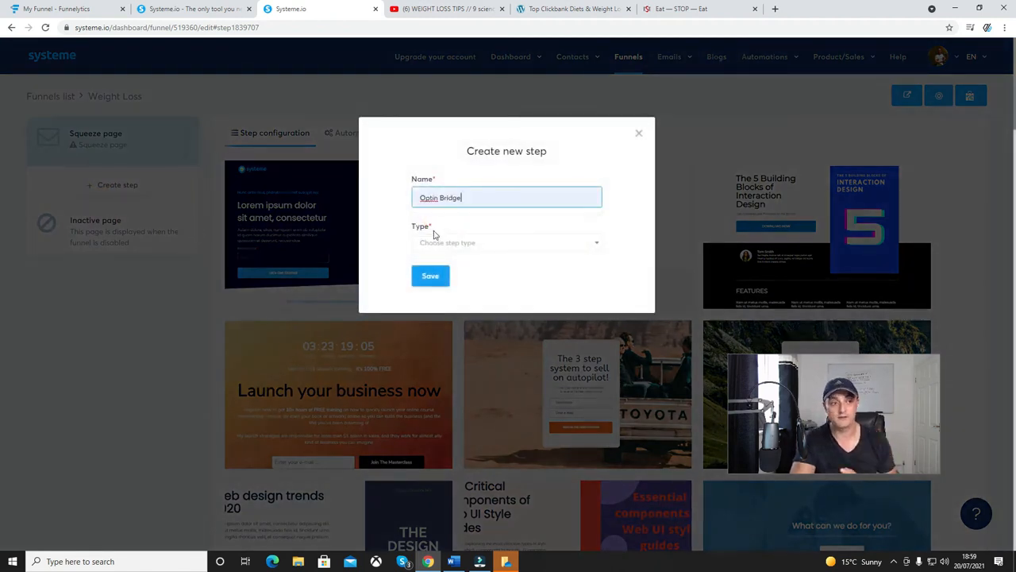
{"action": "left_click", "coordinate": [429, 244]}
{"action": "left_click", "coordinate": [437, 322]}
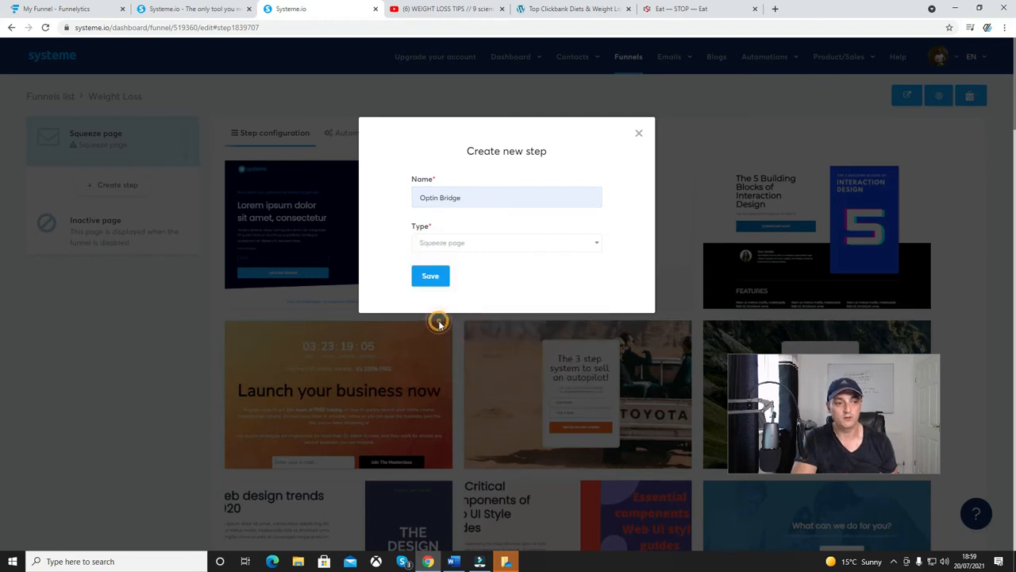
{"action": "left_click", "coordinate": [428, 276]}
Apply the green mountain road template "The 3 step system to sell on autopilot!" to the Squeeze page step.
{"action": "left_click", "coordinate": [92, 138]}
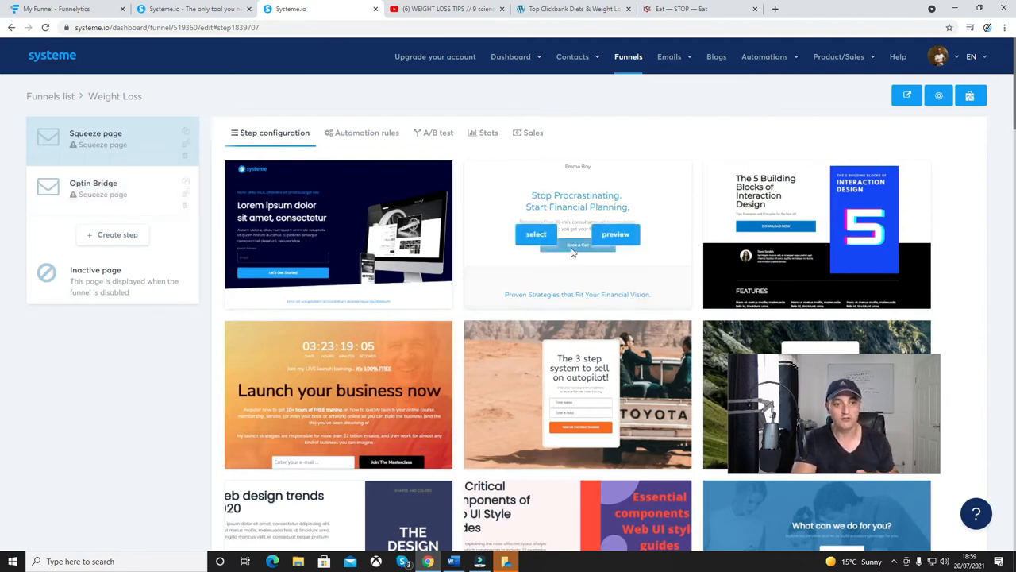
{"action": "scroll", "coordinate": [614, 270], "scroll_direction": "down", "scroll_amount": 2}
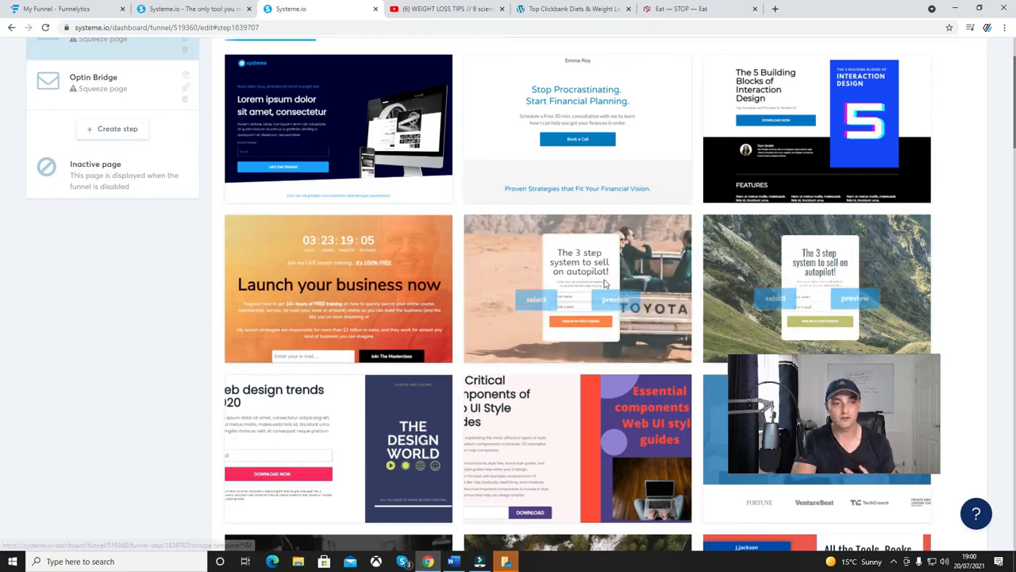
{"action": "left_click", "coordinate": [774, 293]}
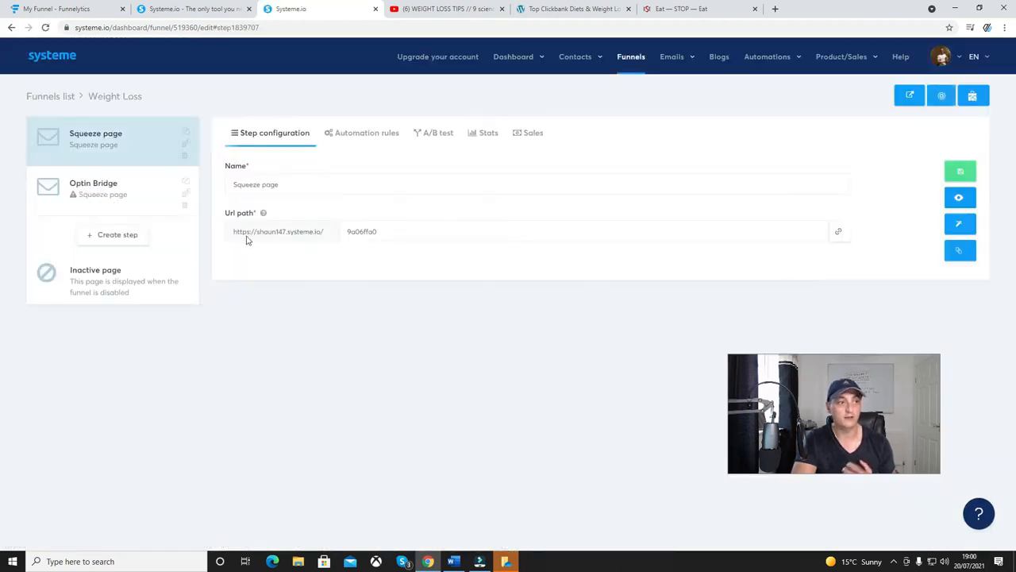
Try to add an automation rule with the Funnel step form subscribed trigger to the Squeeze page step.
{"action": "left_click", "coordinate": [353, 135]}
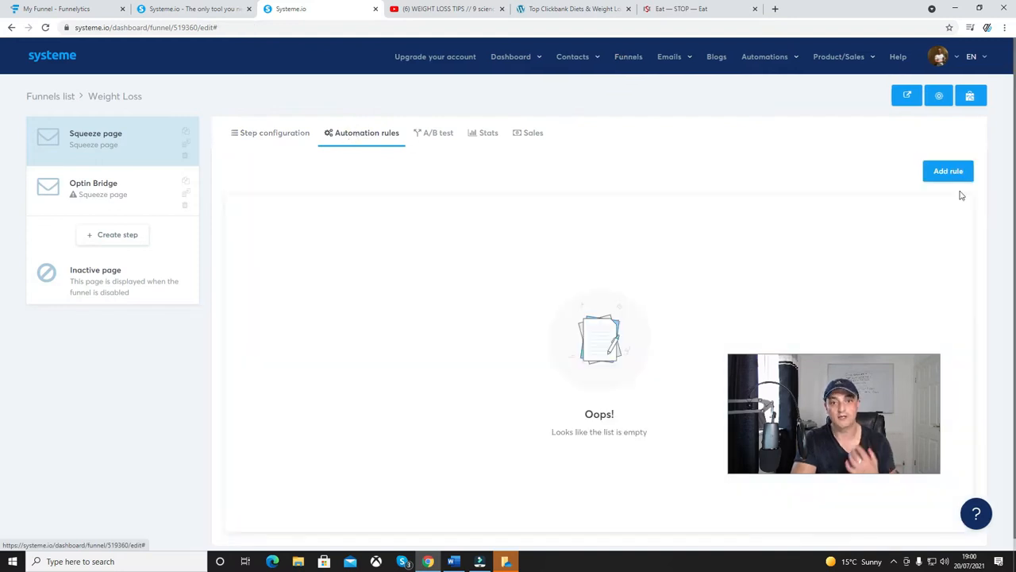
{"action": "left_click", "coordinate": [944, 172]}
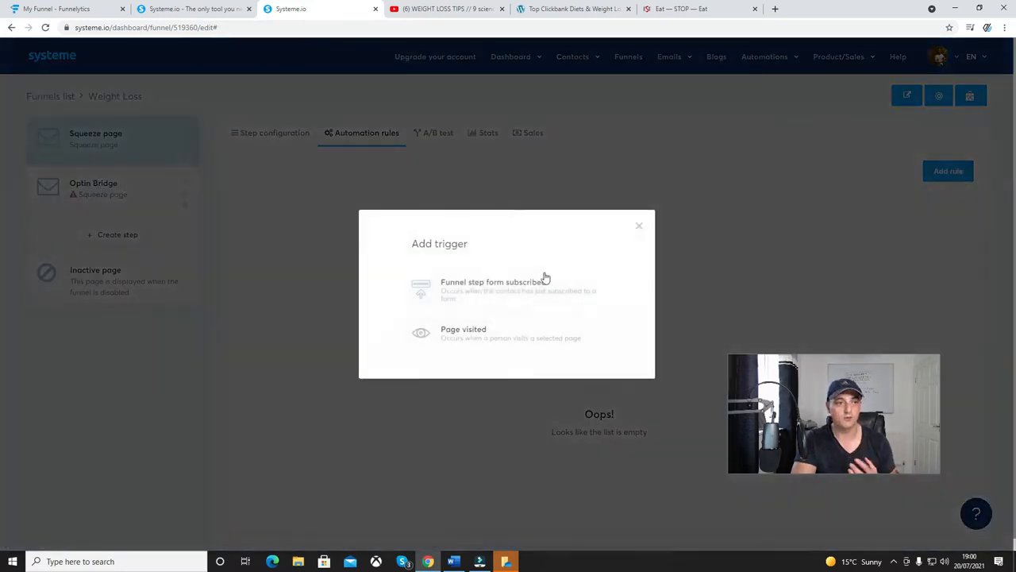
{"action": "left_click", "coordinate": [501, 295]}
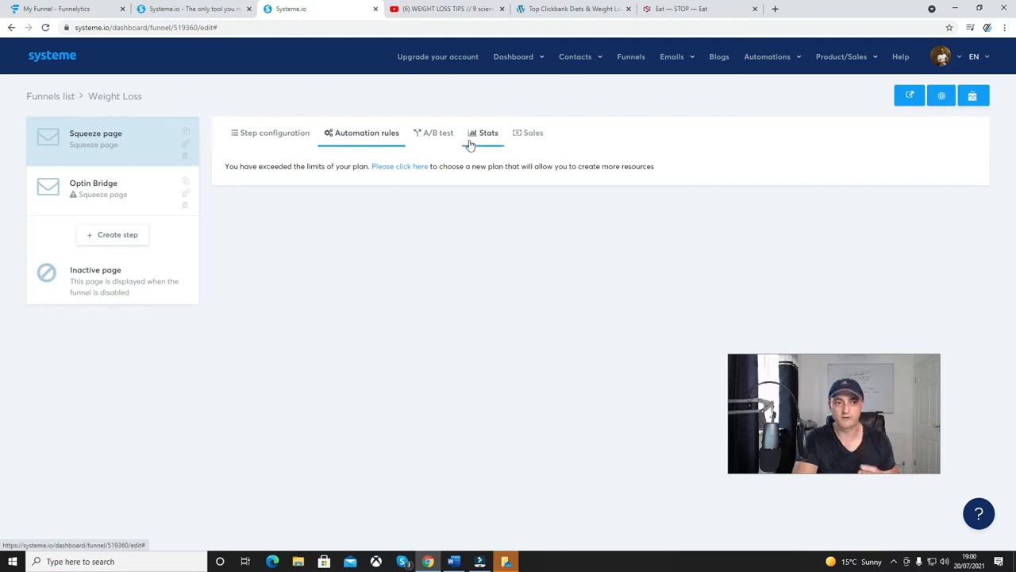
Return to the Squeeze page's step configuration and open the page in the page editor.
{"action": "left_click", "coordinate": [290, 133]}
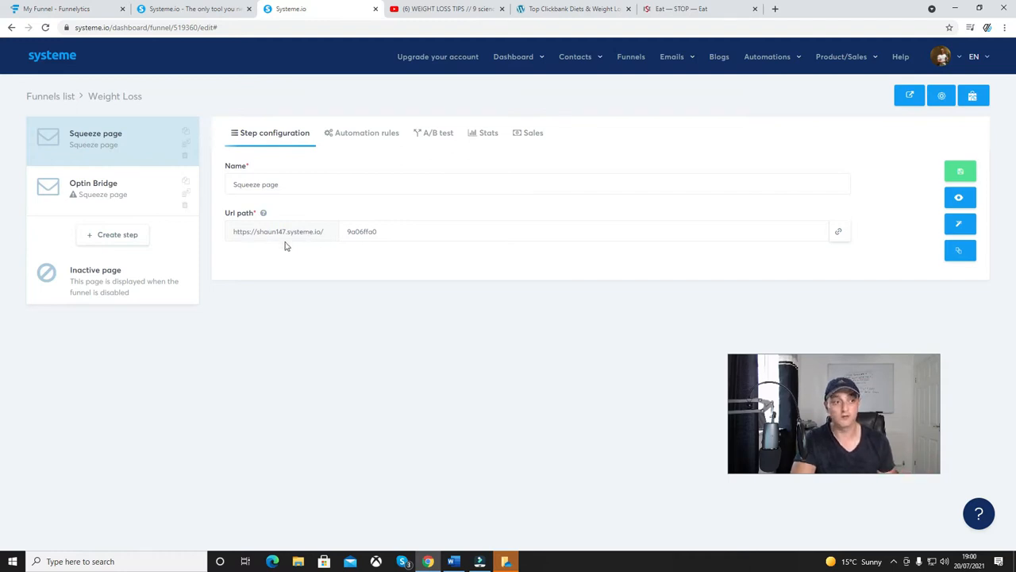
{"action": "left_click", "coordinate": [385, 230]}
{"action": "double_click", "coordinate": [381, 231]}
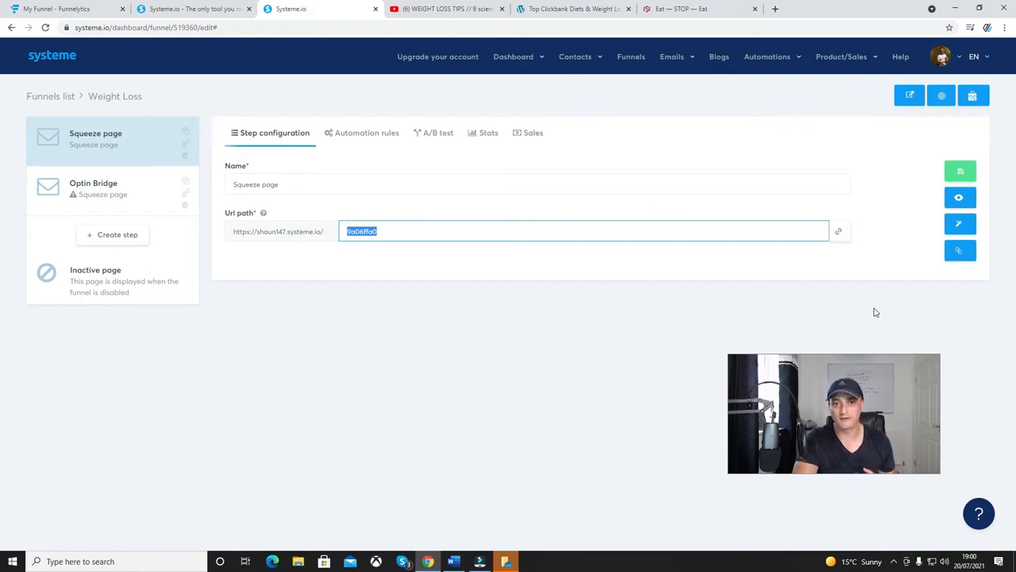
{"action": "left_click", "coordinate": [961, 225]}
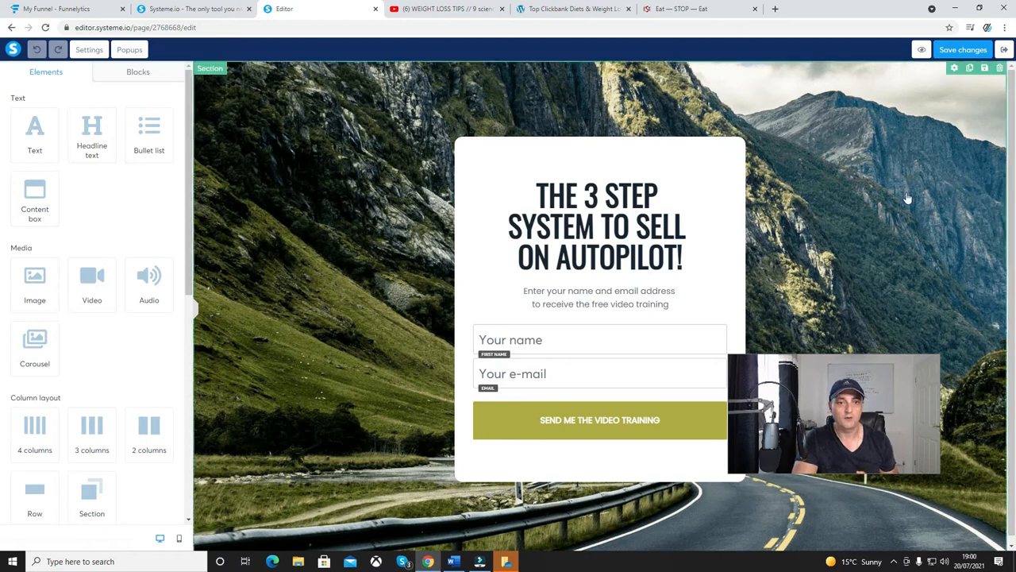
Replace the card's headline with the copied weight loss headline starting "How Lose 15 Pounds Of Belly Fat & Feel 10 Years Younger, In 90 Days".
{"action": "left_click", "coordinate": [372, 265]}
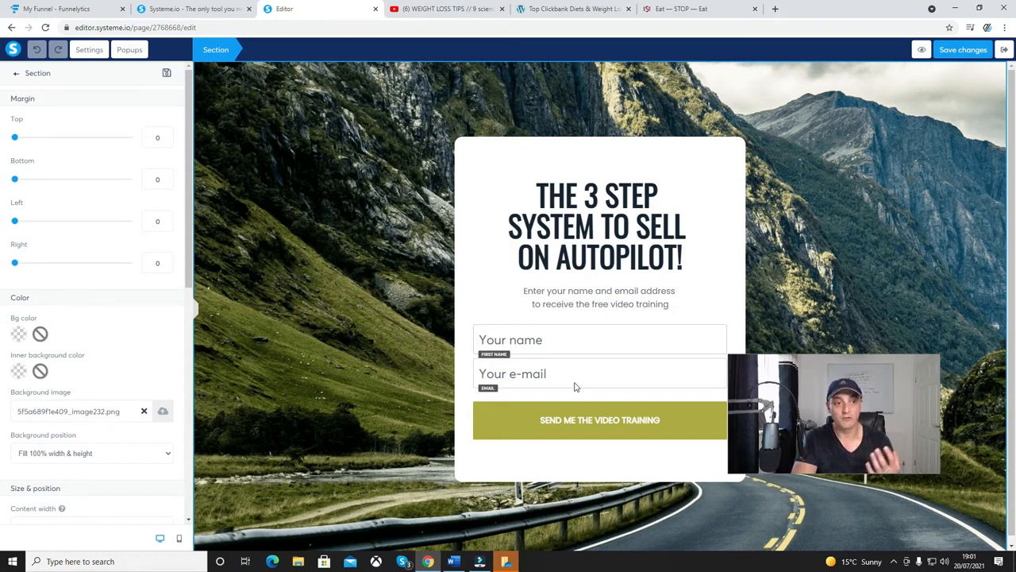
{"action": "left_click", "coordinate": [628, 268]}
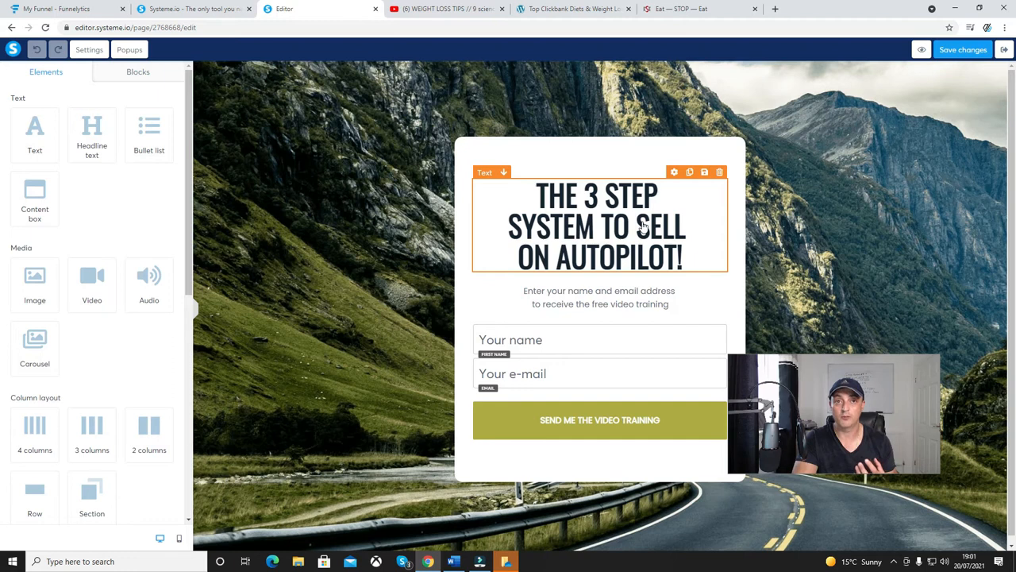
{"action": "left_click", "coordinate": [678, 246]}
{"action": "left_click_drag", "start_coordinate": [696, 258], "coordinate": [528, 192]}
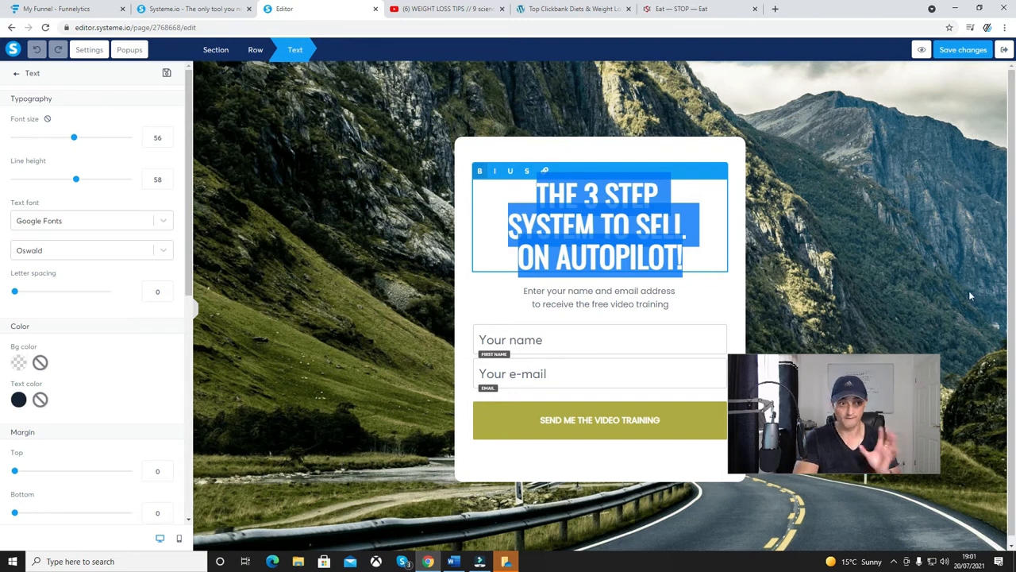
{"action": "key", "text": "alt+Tab"}
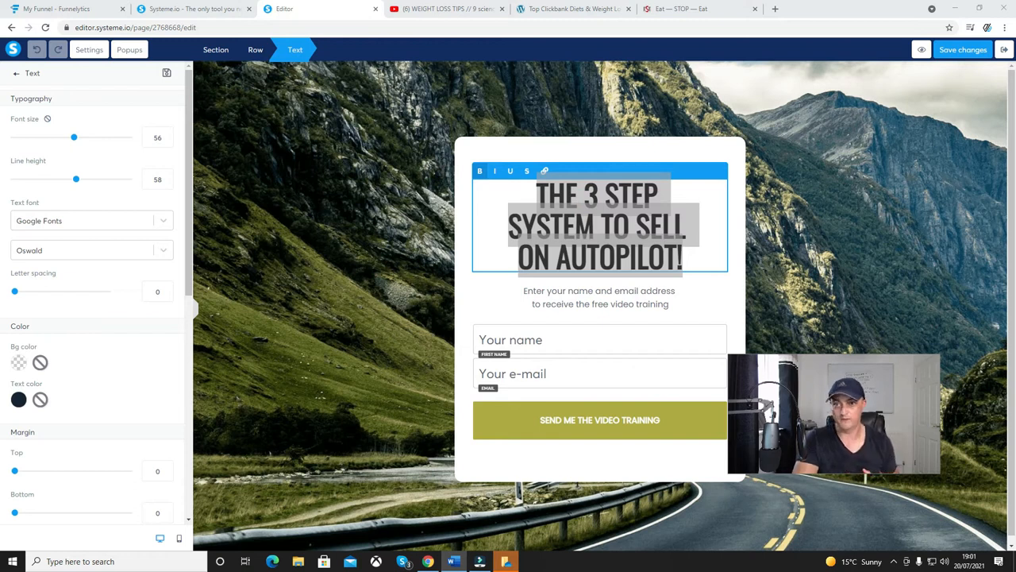
{"action": "left_click", "coordinate": [675, 238]}
{"action": "left_click_drag", "start_coordinate": [680, 260], "coordinate": [538, 181]}
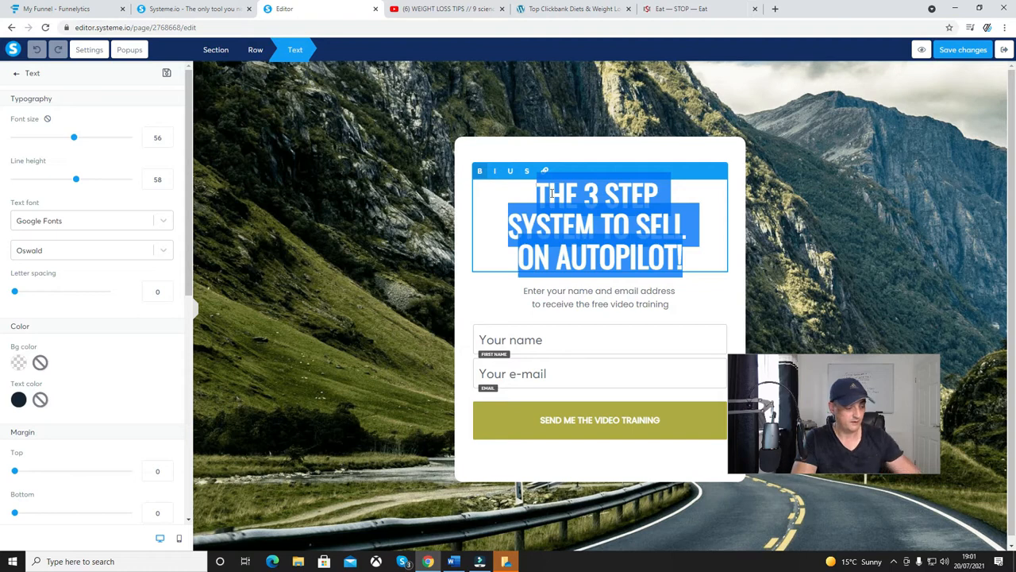
{"action": "type", "text": "How Lose 15 Pounds Of Belly Fat & Feel 10 Years Younger, In 90 Days, Without Spending Half Your Life In The Gym Or Hours Pounding The Pavement...."}
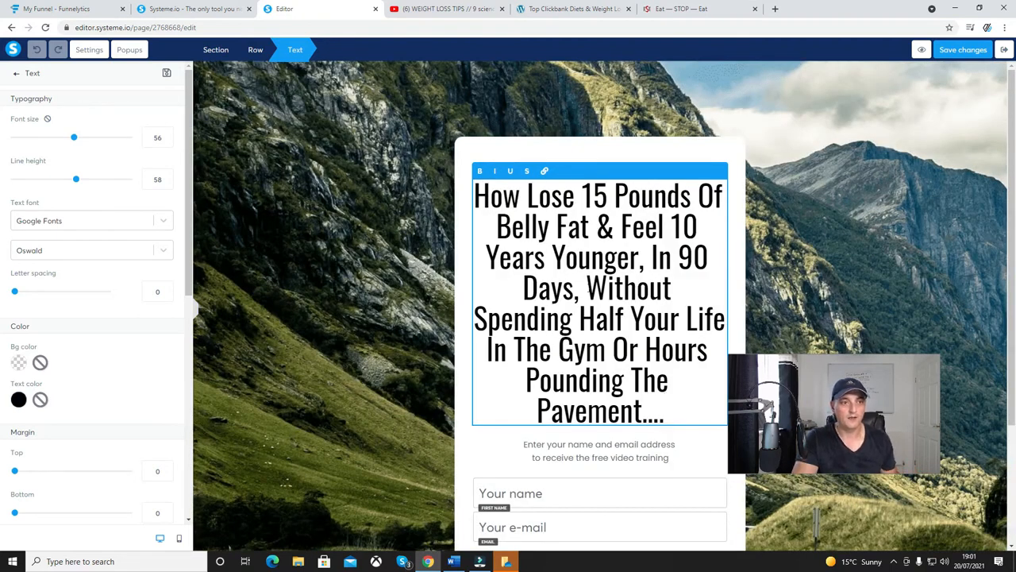
Reduce the headline's font size to 50 and make the whole headline bold.
{"action": "left_click_drag", "start_coordinate": [75, 139], "coordinate": [68, 139]}
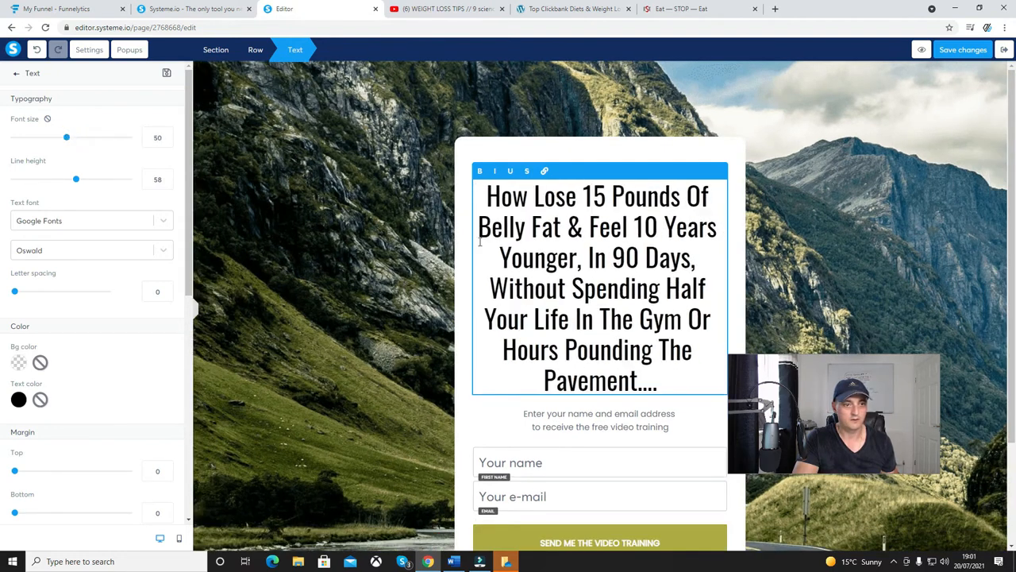
{"action": "left_click_drag", "start_coordinate": [673, 379], "coordinate": [476, 198]}
{"action": "left_click", "coordinate": [479, 172]}
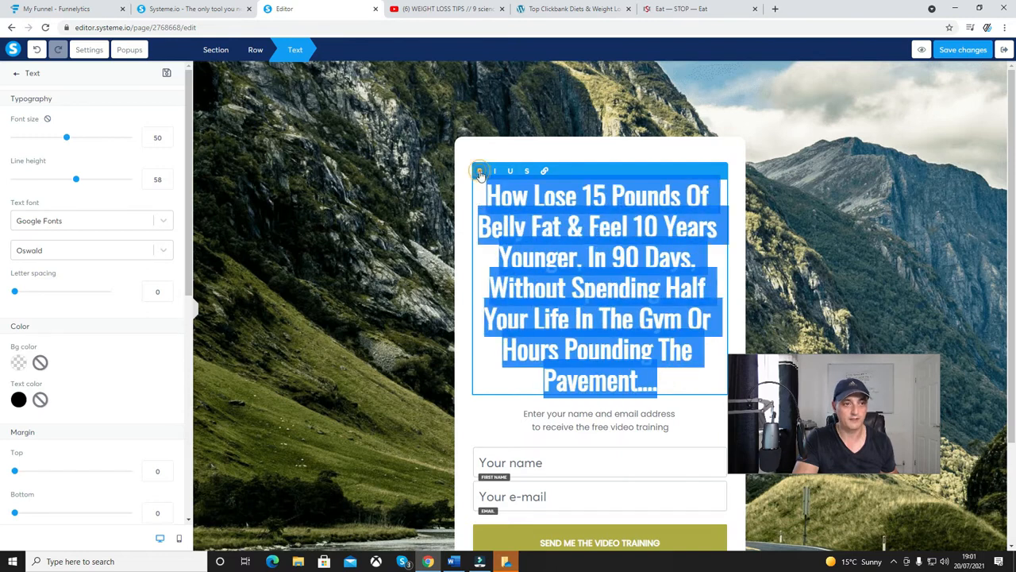
{"action": "left_click", "coordinate": [527, 298]}
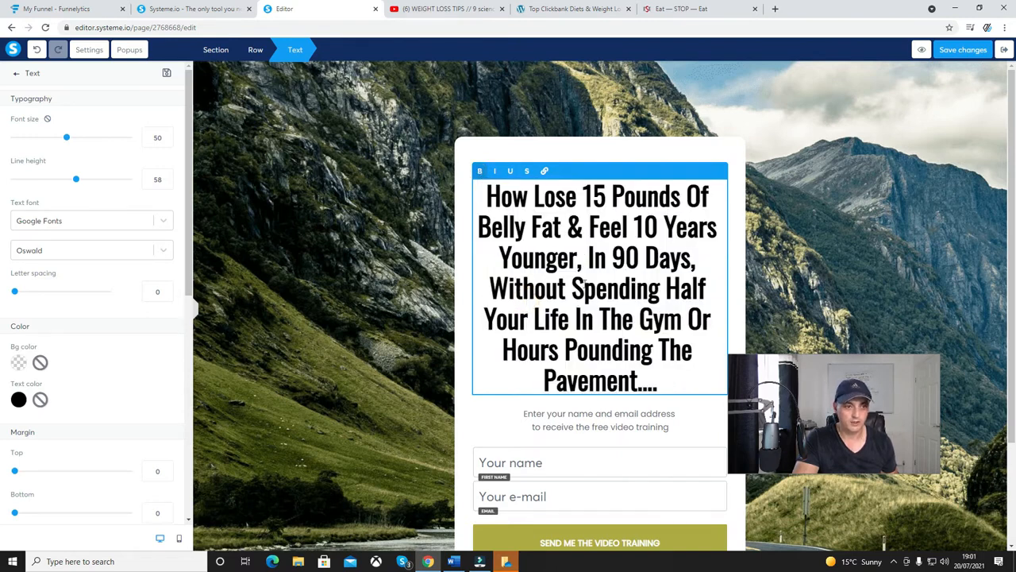
Italicise the headline phrase "Without Spending Half Your Life In The Gym" and colour it red (D0021B).
{"action": "left_click_drag", "start_coordinate": [488, 287], "coordinate": [681, 319]}
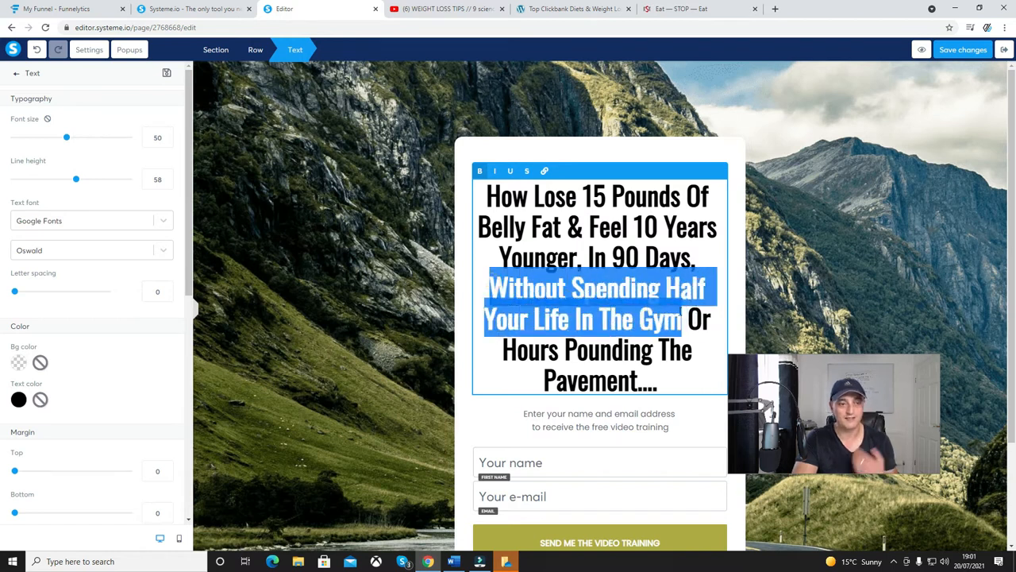
{"action": "left_click", "coordinate": [495, 170]}
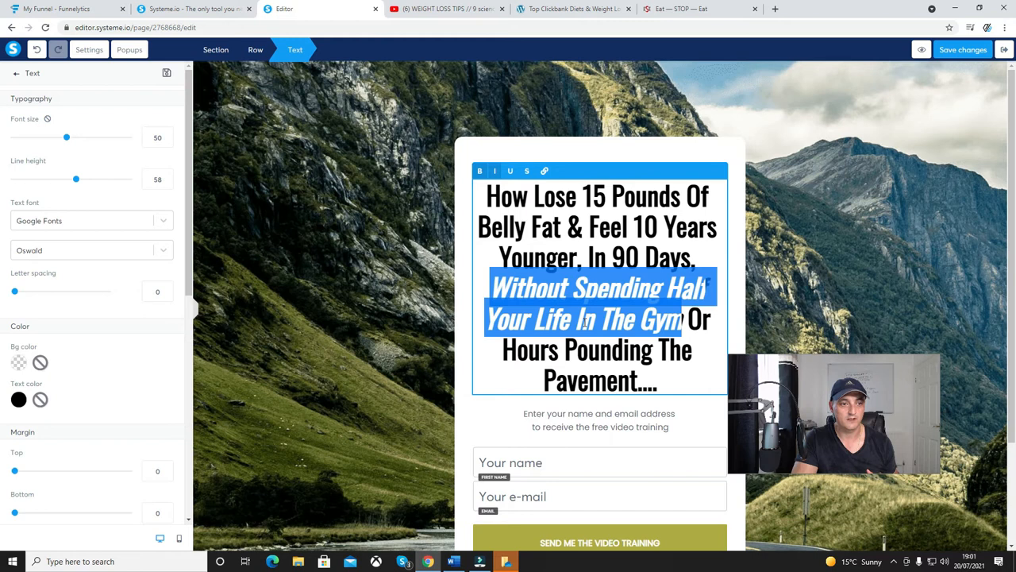
{"action": "left_click", "coordinate": [18, 399]}
{"action": "left_click", "coordinate": [72, 485]}
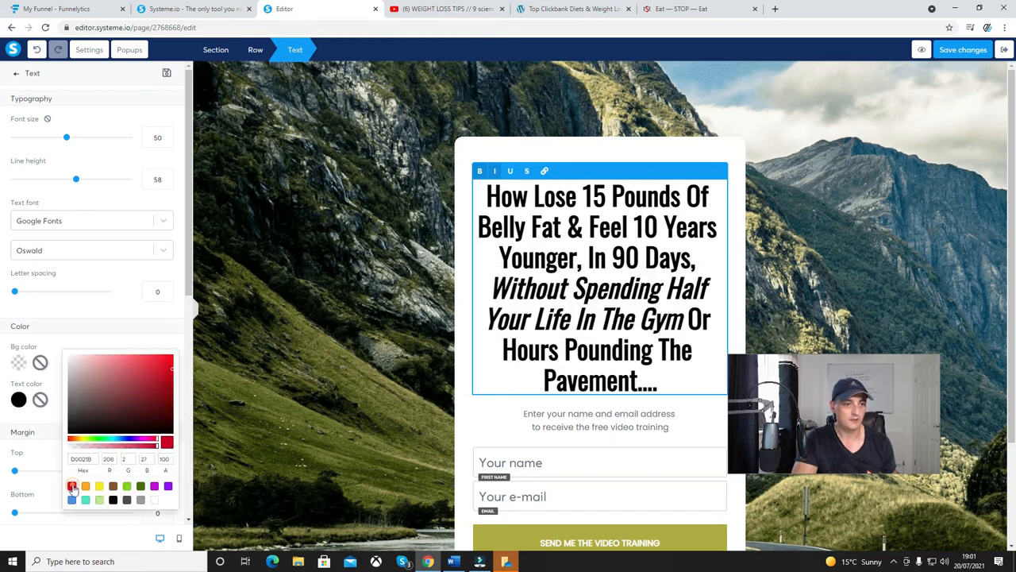
{"action": "left_click", "coordinate": [397, 388]}
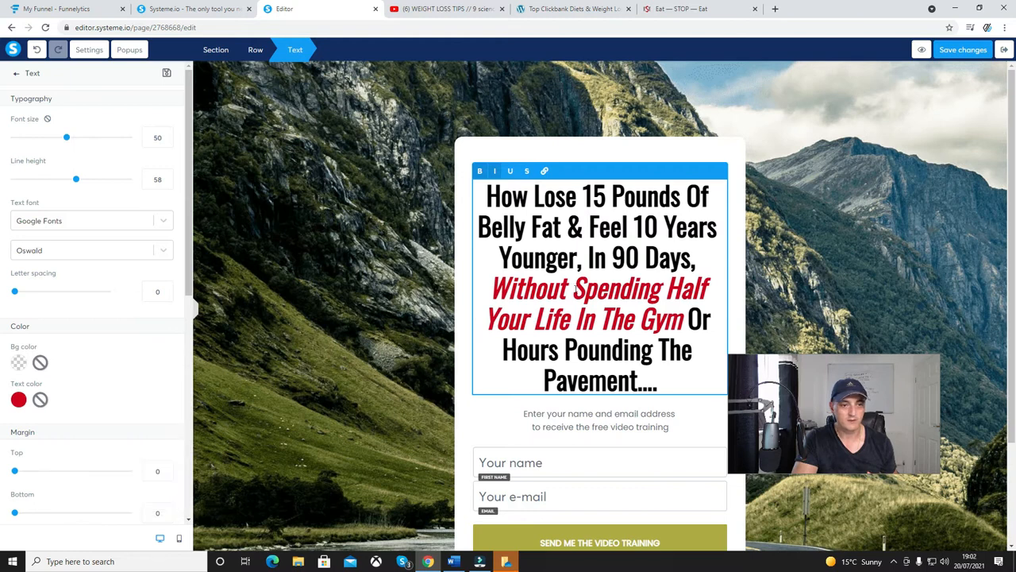
Examine the instruction text below the headline and the settings of the name and e-mail form inputs.
{"action": "left_click", "coordinate": [601, 434]}
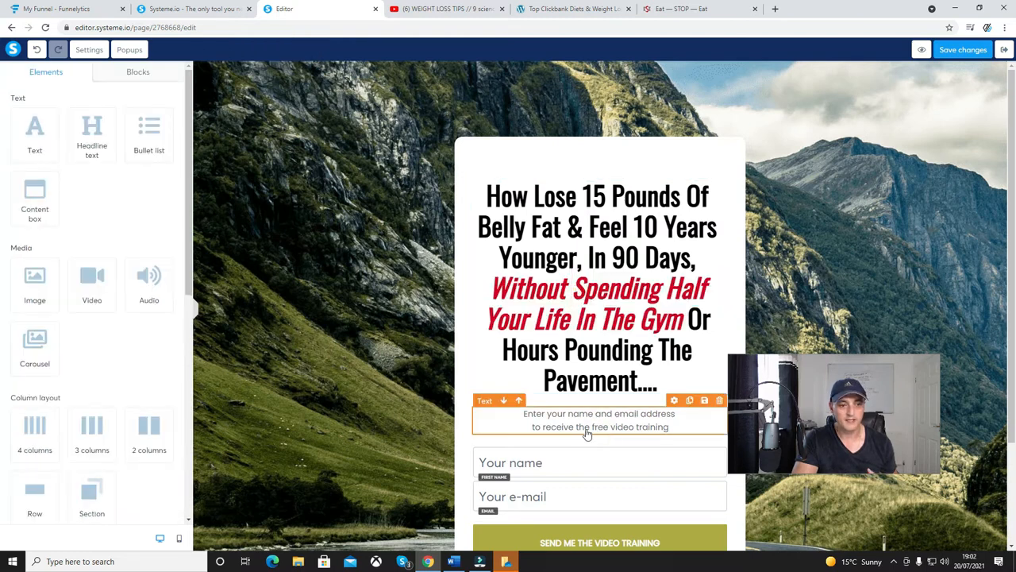
{"action": "left_click", "coordinate": [511, 467]}
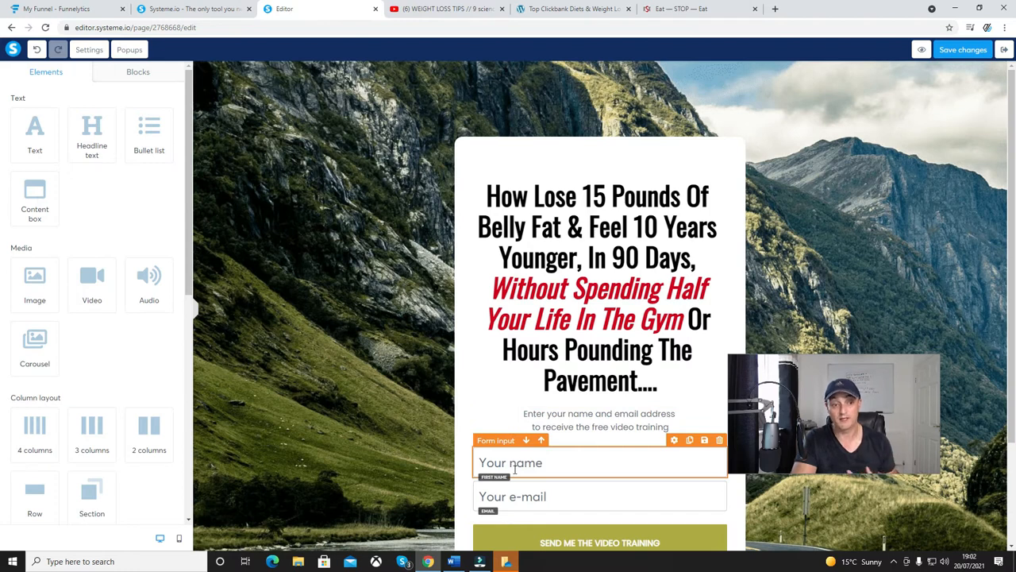
{"action": "left_click", "coordinate": [594, 422]}
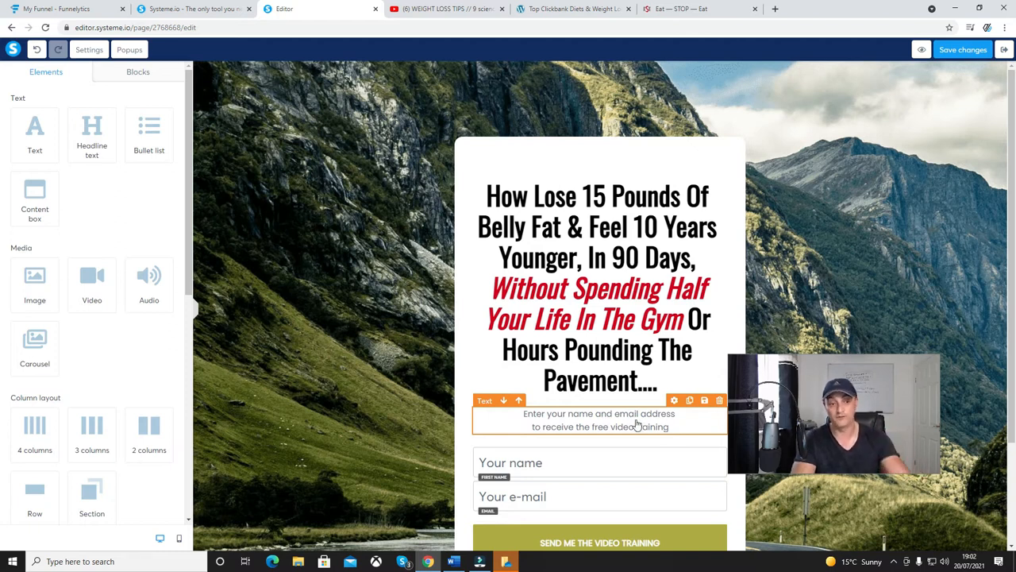
{"action": "left_click", "coordinate": [566, 463]}
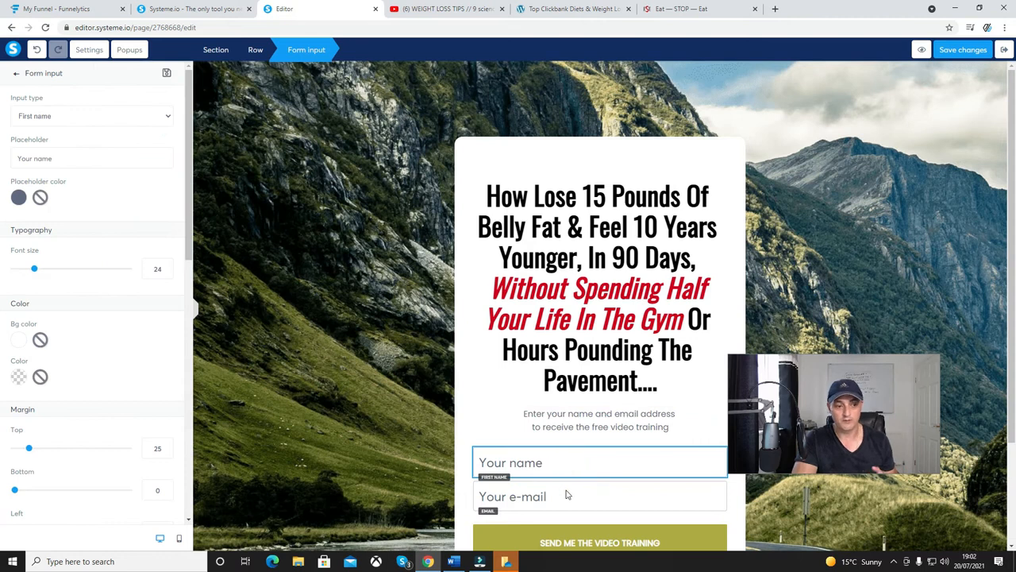
{"action": "left_click", "coordinate": [566, 500]}
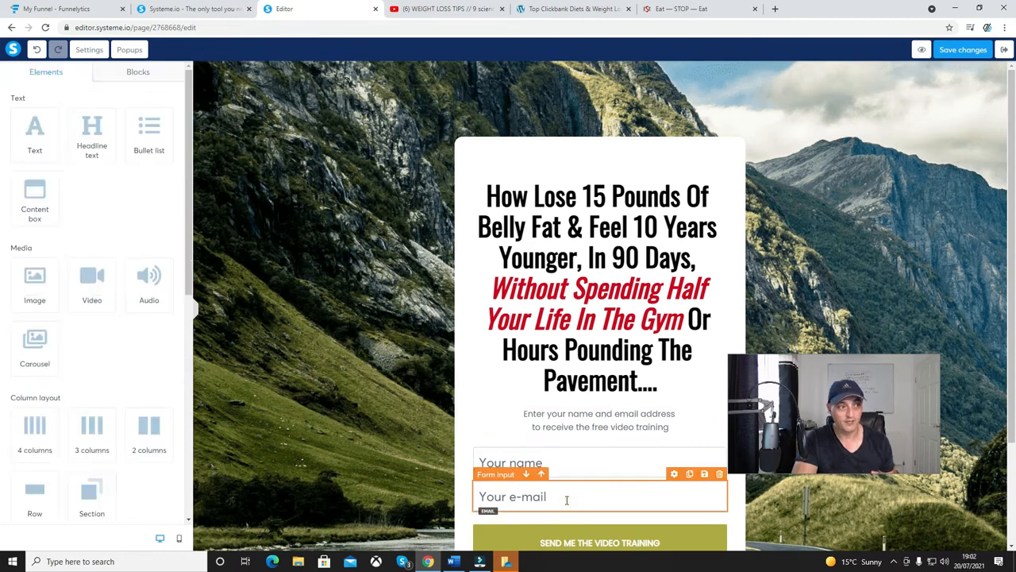
{"action": "left_click", "coordinate": [560, 464]}
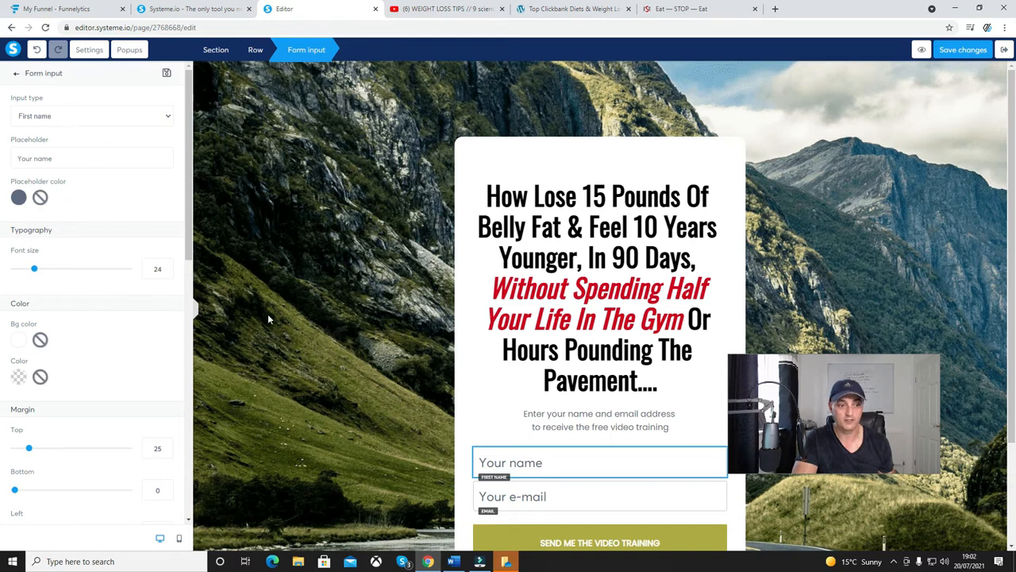
{"action": "left_click", "coordinate": [413, 444]}
{"action": "scroll", "coordinate": [412, 444], "scroll_direction": "down", "scroll_amount": 3}
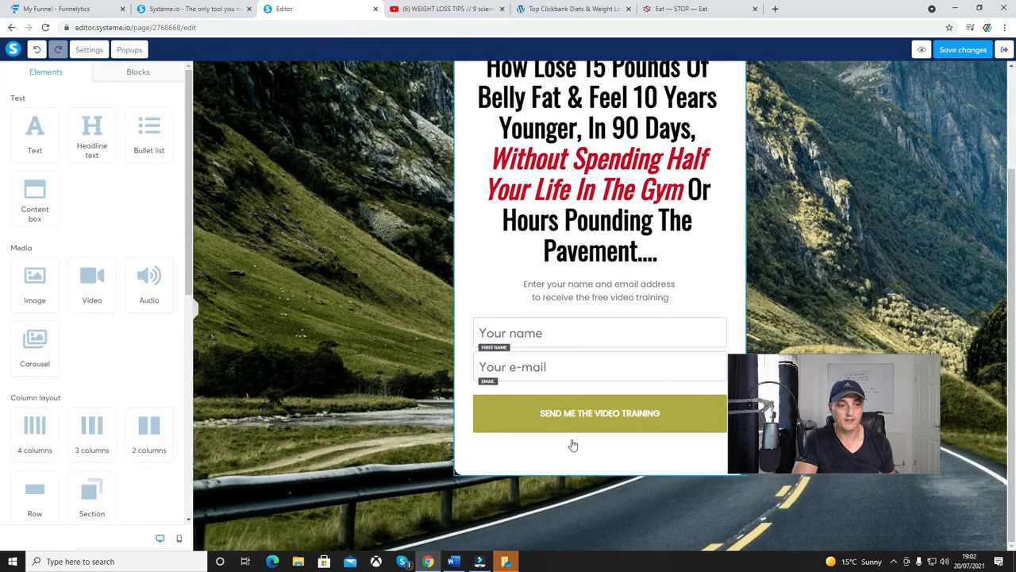
Set the action of the "SEND ME THE VIDEO TRAINING" button to Next step url.
{"action": "left_click", "coordinate": [572, 425]}
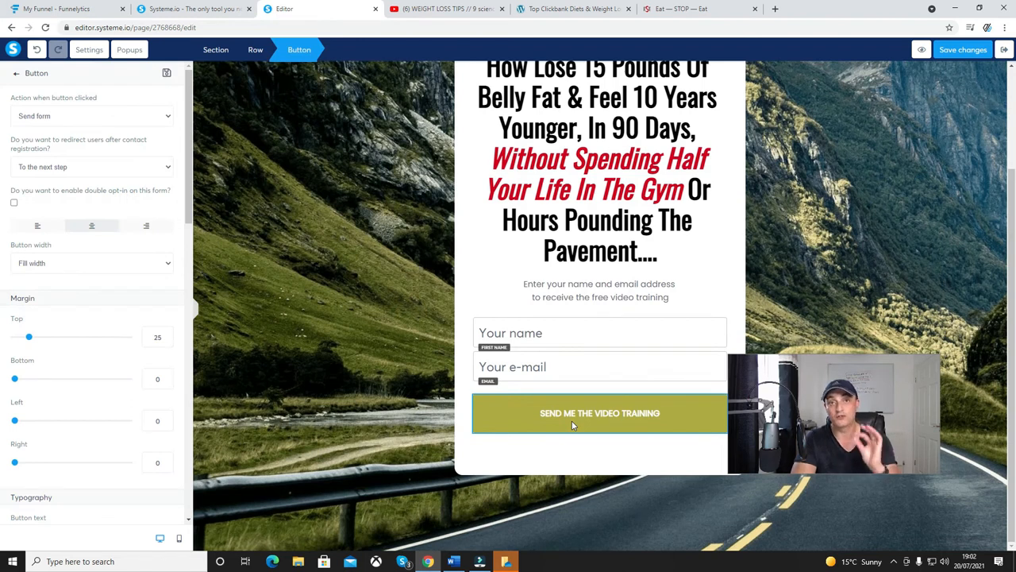
{"action": "left_click", "coordinate": [573, 421]}
{"action": "left_click", "coordinate": [572, 421]}
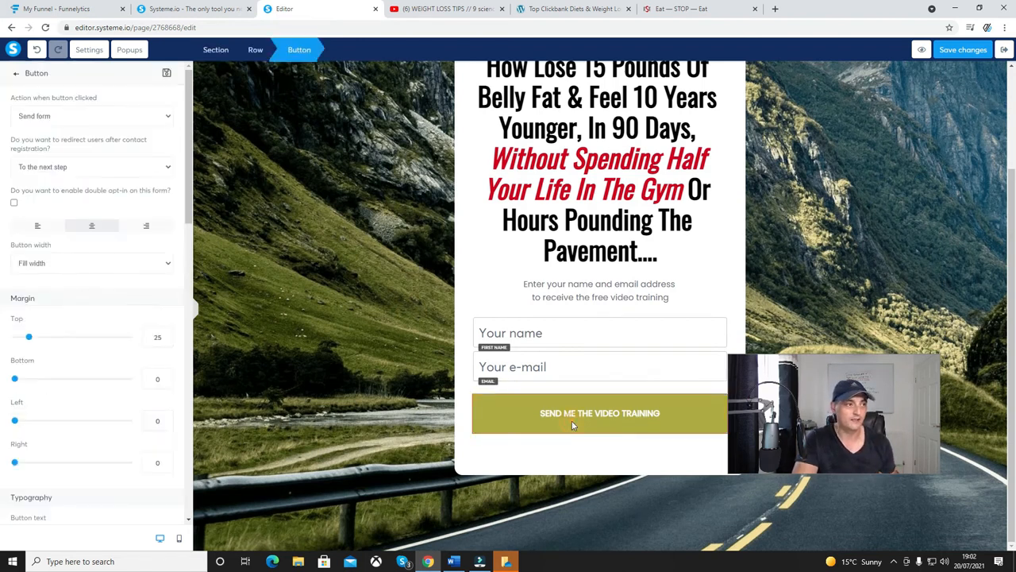
{"action": "left_click", "coordinate": [41, 119]}
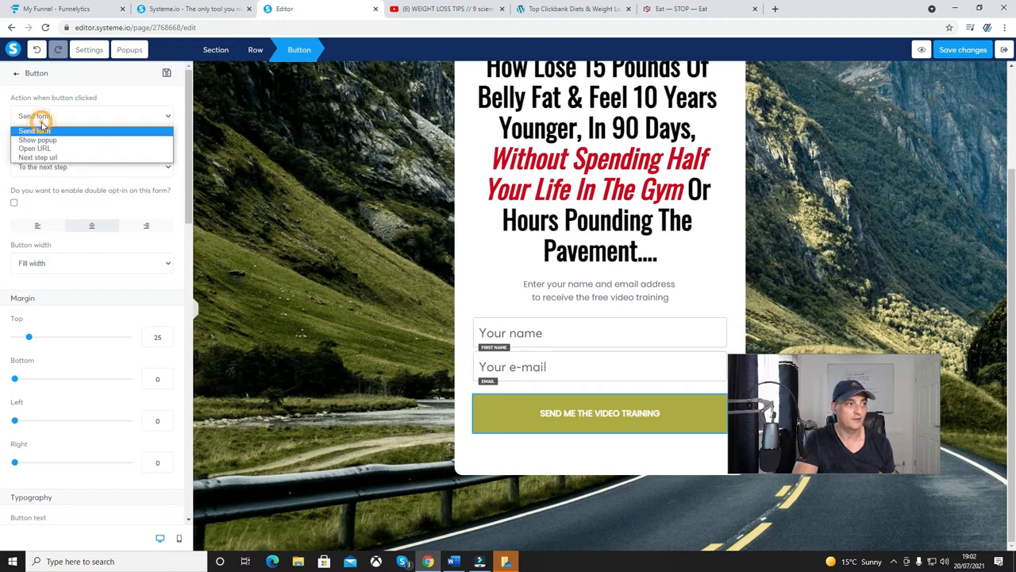
{"action": "left_click", "coordinate": [69, 158]}
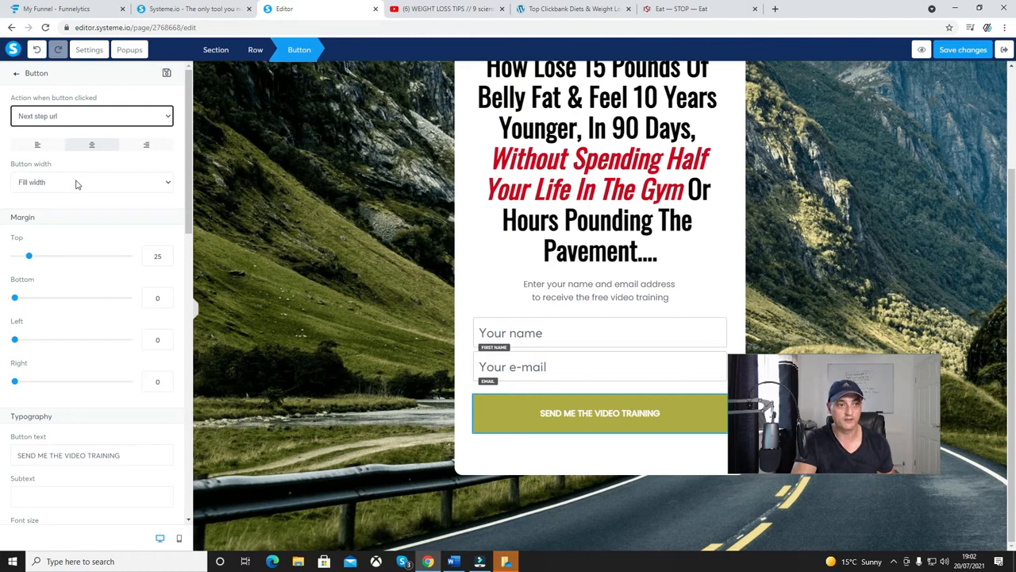
{"action": "left_click", "coordinate": [502, 412]}
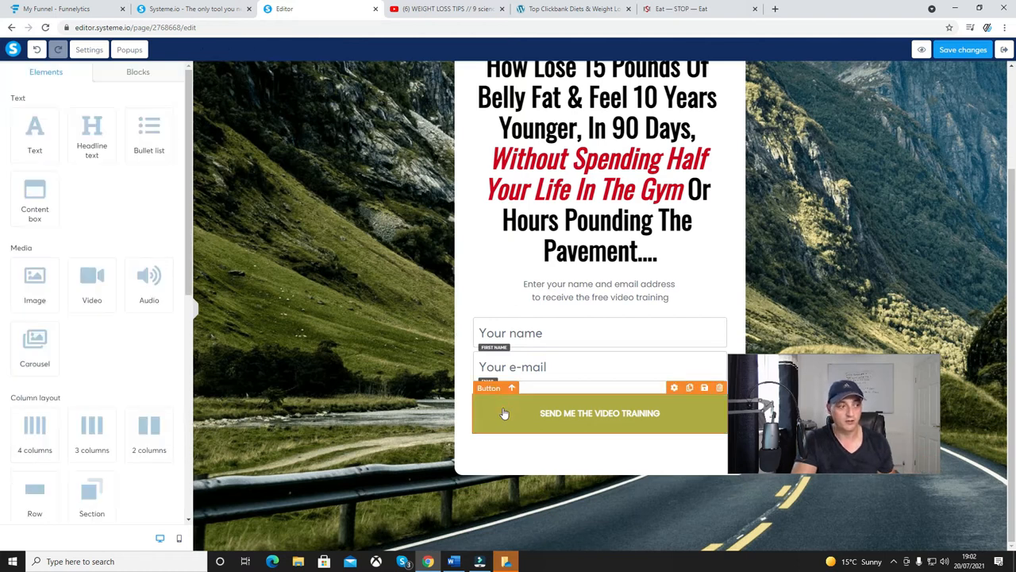
{"action": "left_click", "coordinate": [503, 413]}
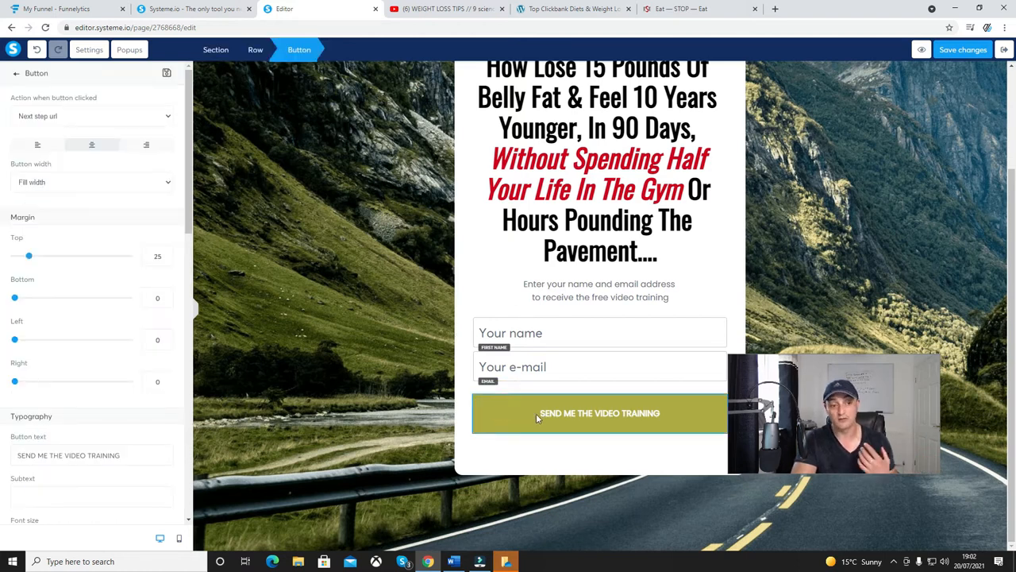
{"action": "left_click", "coordinate": [619, 416]}
{"action": "left_click", "coordinate": [619, 415]}
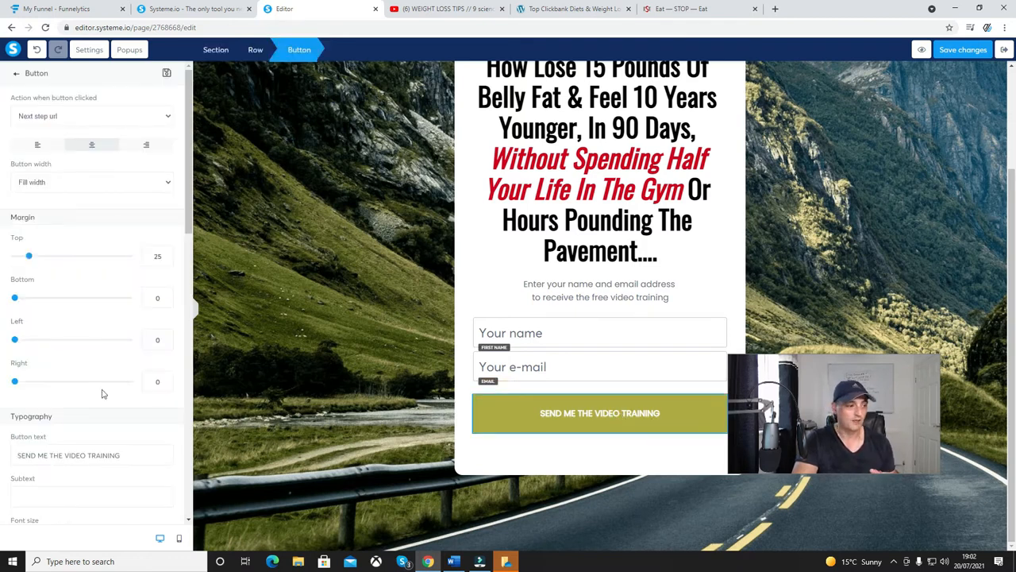
Replace the section's mountain background with the previously uploaded image pexels-kampus-production-6298316.jpg of the couple meditating.
{"action": "left_click", "coordinate": [377, 340]}
{"action": "left_click", "coordinate": [211, 200]}
{"action": "left_click", "coordinate": [211, 201]}
{"action": "left_click", "coordinate": [212, 200]}
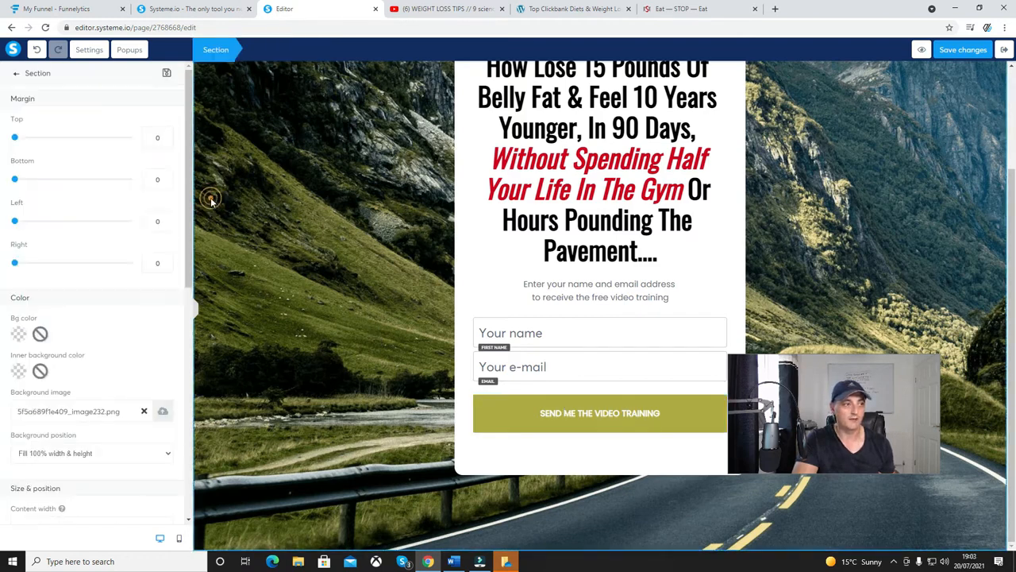
{"action": "left_click", "coordinate": [144, 411]}
{"action": "left_click", "coordinate": [160, 410]}
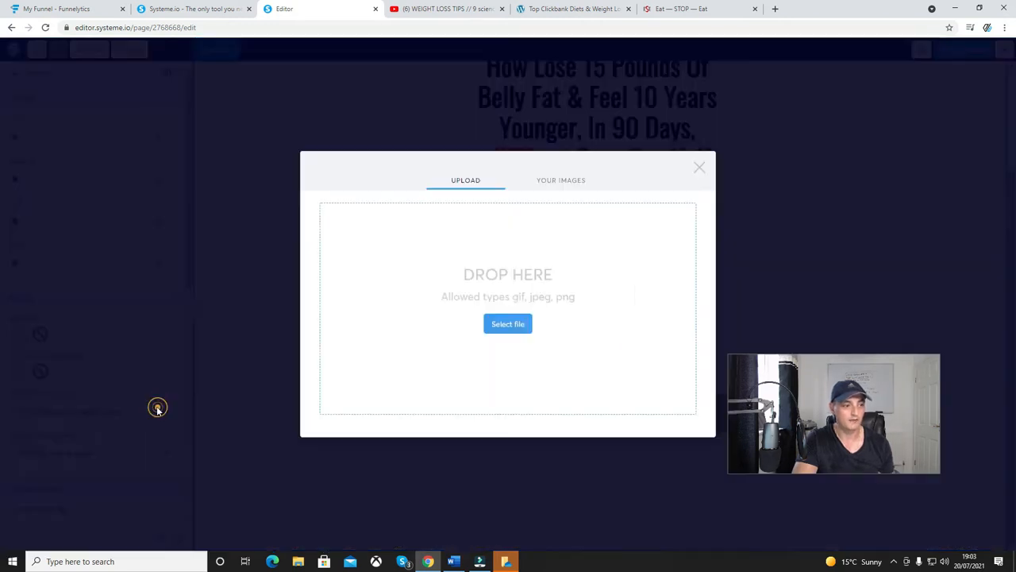
{"action": "left_click", "coordinate": [556, 181]}
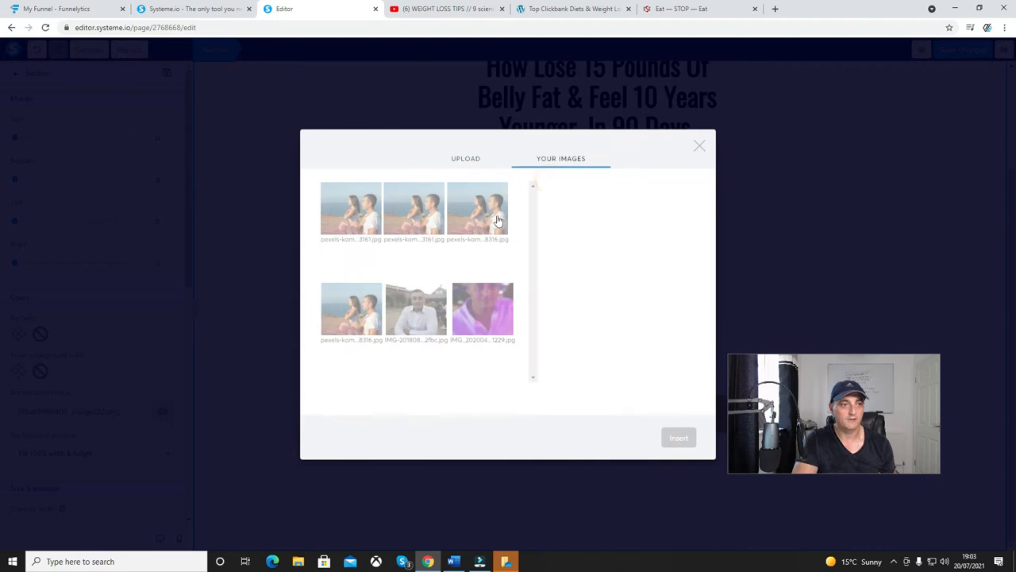
{"action": "left_click", "coordinate": [476, 205]}
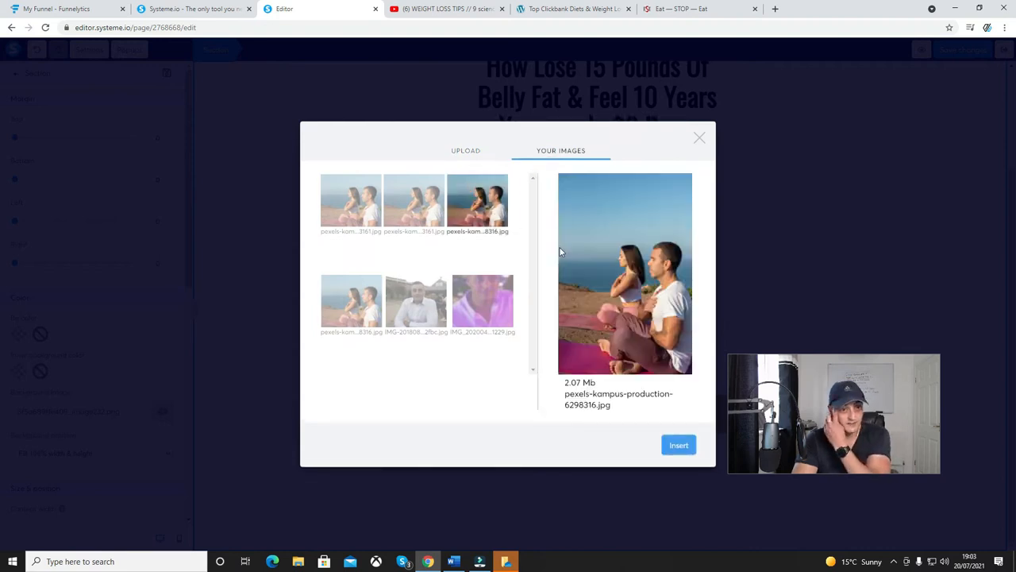
{"action": "left_click", "coordinate": [668, 451]}
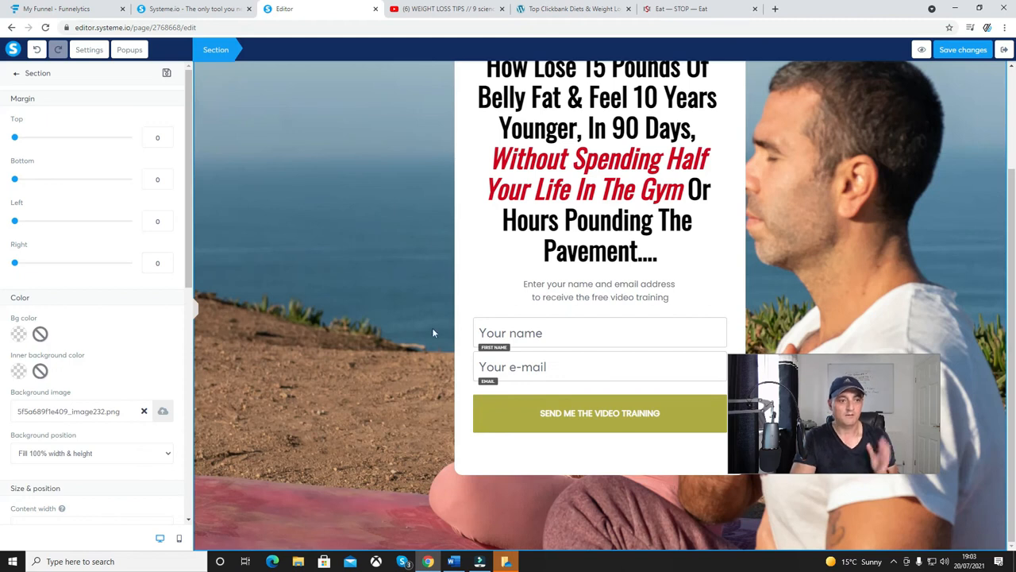
Deselect the section and preview the squeeze page with its new headline and background.
{"action": "left_click", "coordinate": [398, 320]}
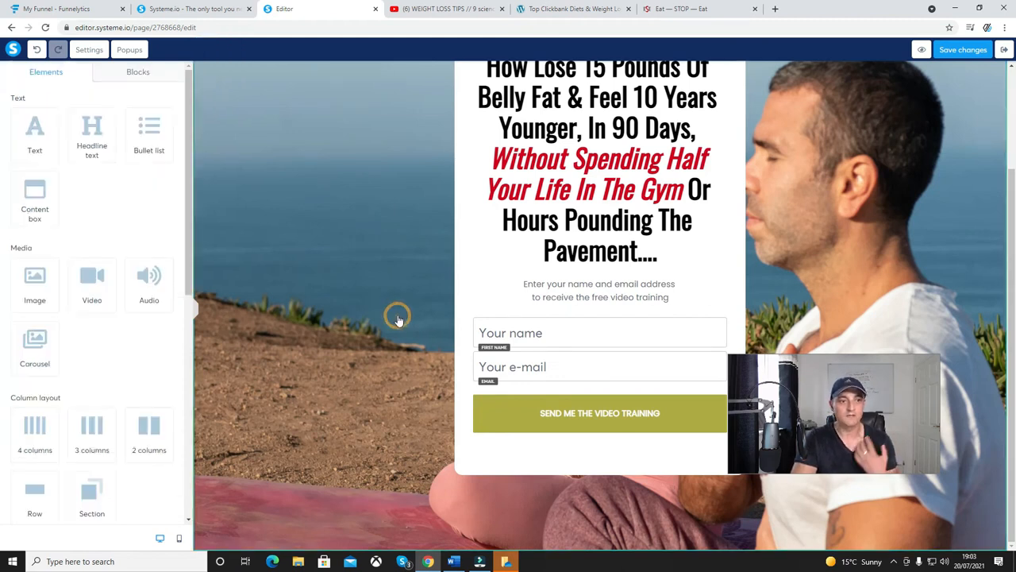
{"action": "scroll", "coordinate": [399, 320], "scroll_direction": "up", "scroll_amount": 2}
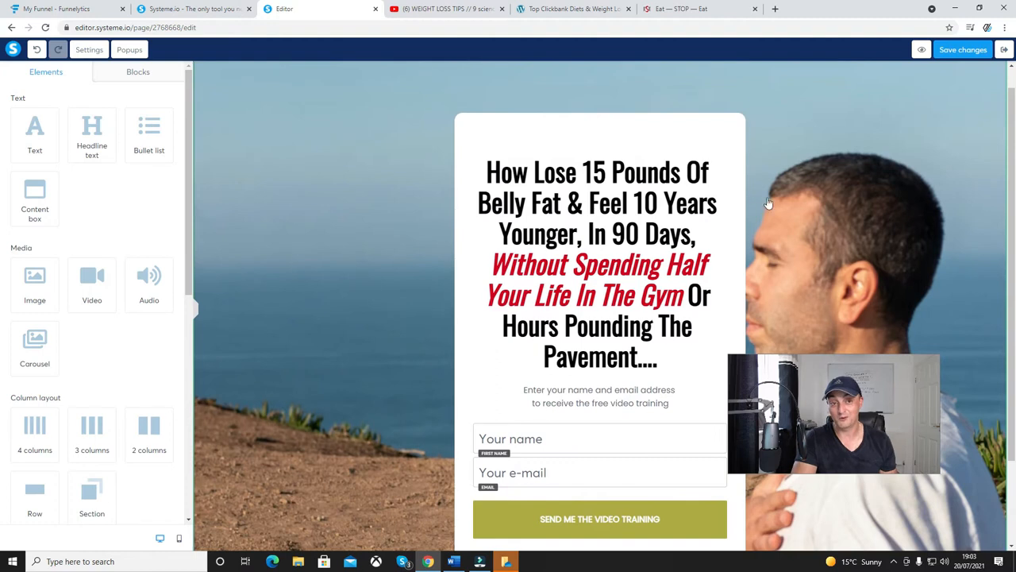
{"action": "left_click", "coordinate": [920, 50]}
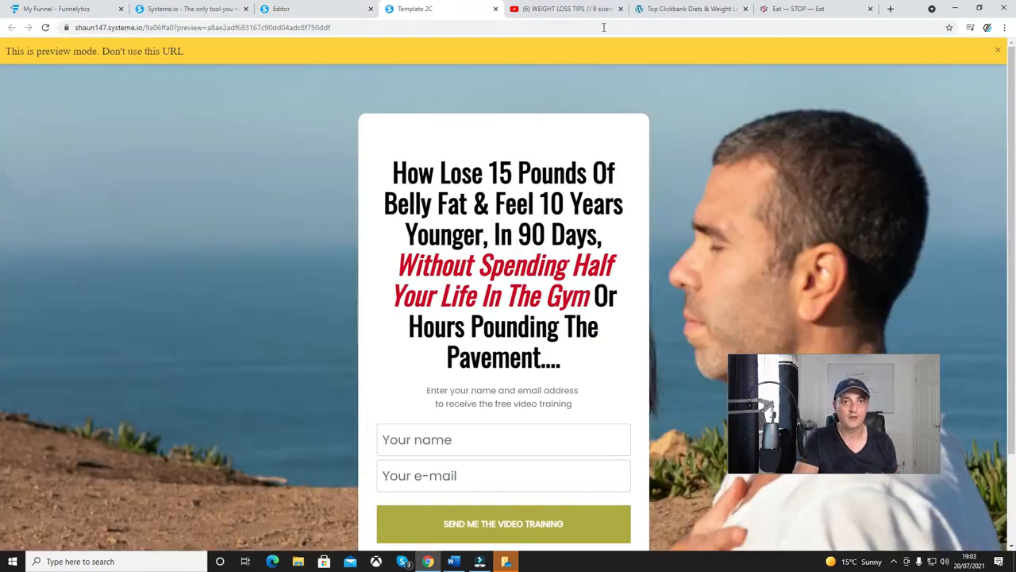
Dismiss the preview notice and examine the squeeze page preview from headline to opt-in form.
{"action": "left_click", "coordinate": [997, 51]}
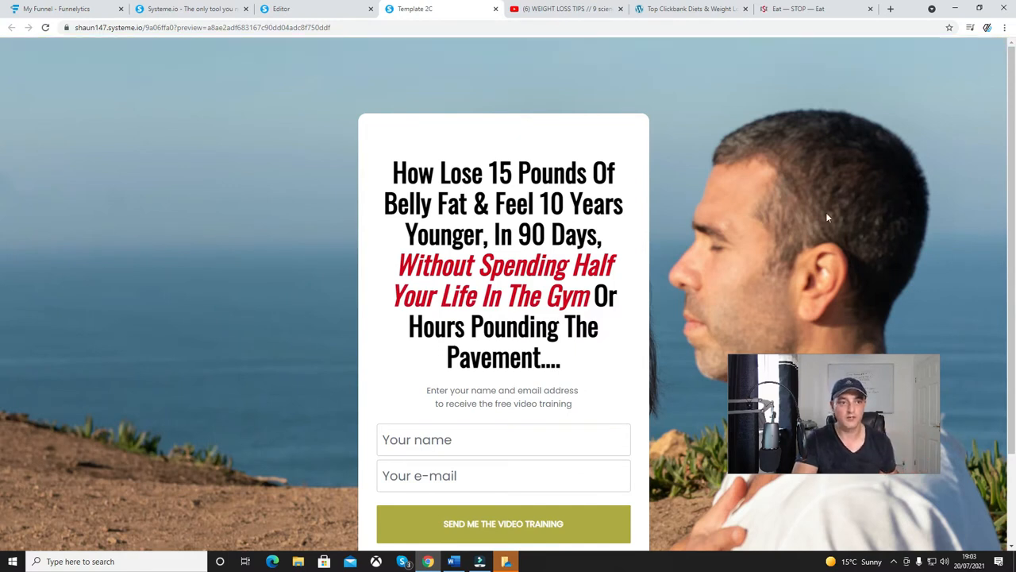
{"action": "scroll", "coordinate": [316, 244], "scroll_direction": "down", "scroll_amount": 1}
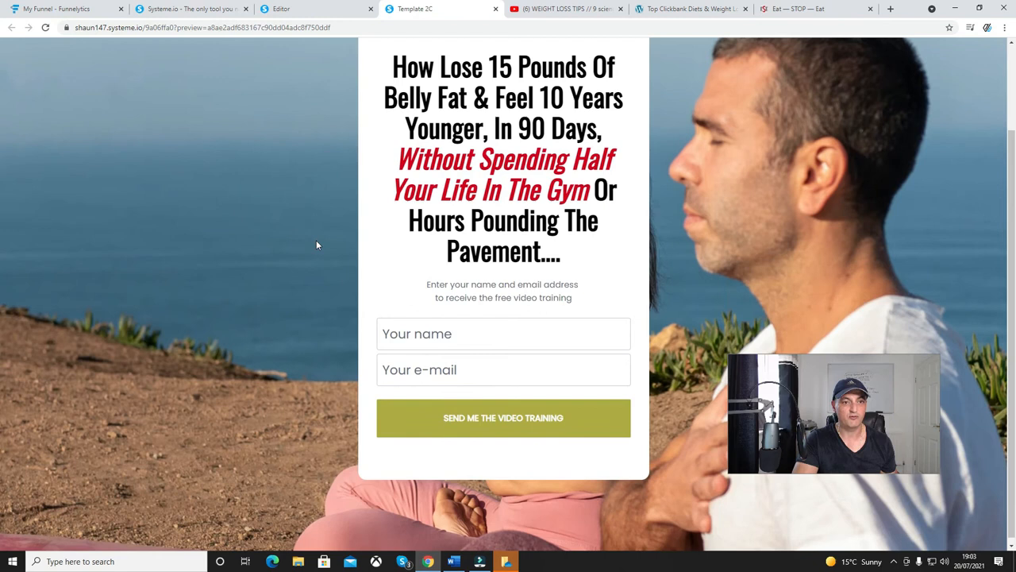
{"action": "scroll", "coordinate": [341, 226], "scroll_direction": "up", "scroll_amount": 1}
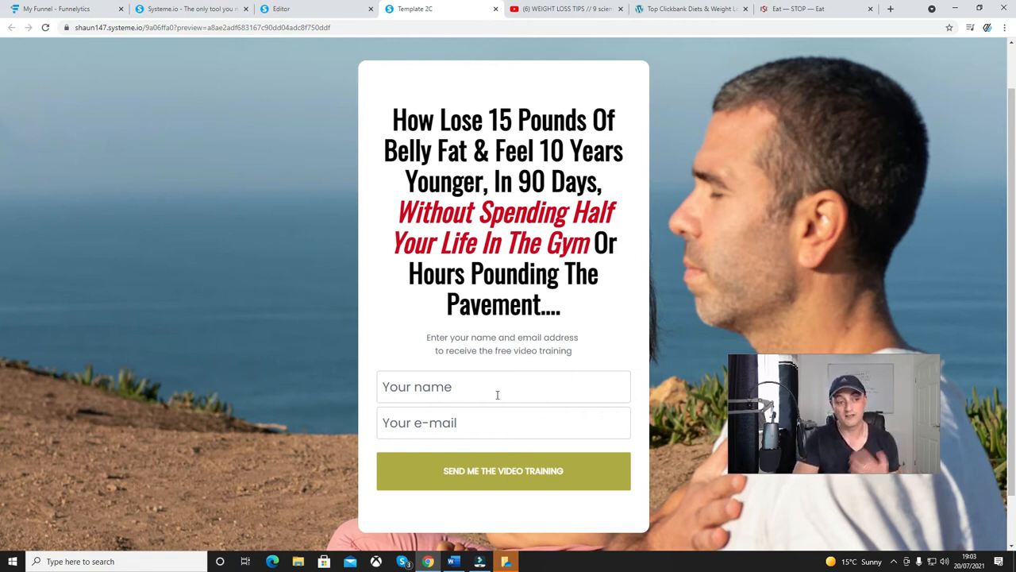
Close the preview, save the squeeze page changes and exit the page editor.
{"action": "left_click", "coordinate": [496, 8]}
{"action": "left_click", "coordinate": [963, 49]}
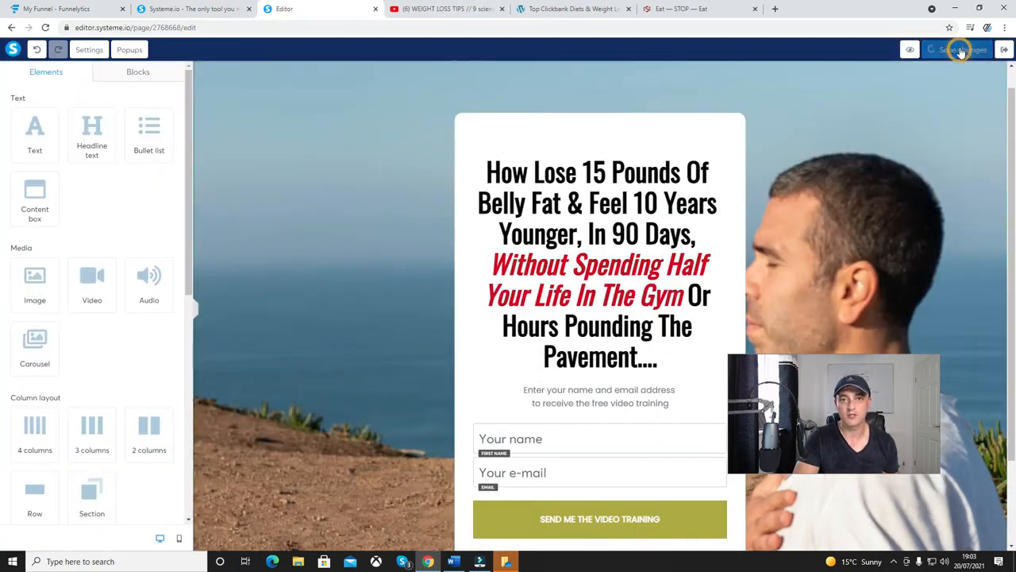
{"action": "left_click", "coordinate": [1005, 49]}
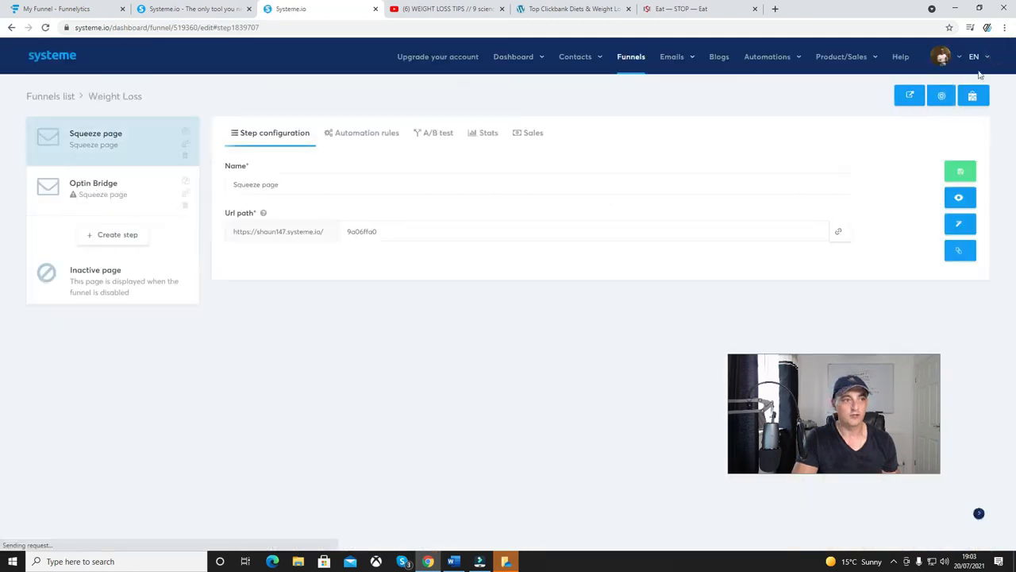
Choose the "FREE Video Course in Only 5 Days" video template for the Optin Bridge step.
{"action": "left_click", "coordinate": [123, 194]}
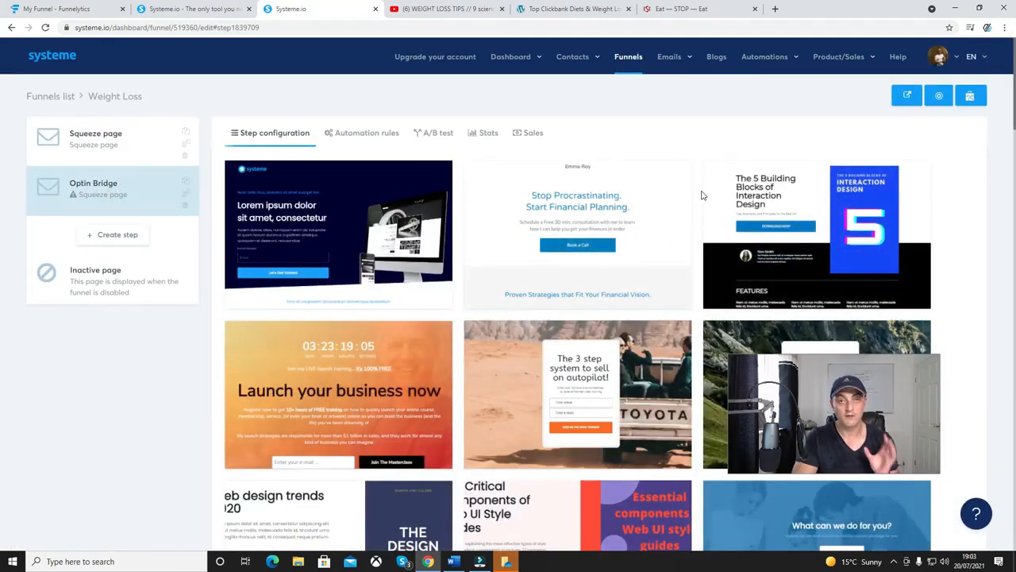
{"action": "scroll", "coordinate": [701, 197], "scroll_direction": "down", "scroll_amount": 3}
{"action": "scroll", "coordinate": [702, 197], "scroll_direction": "down", "scroll_amount": 8}
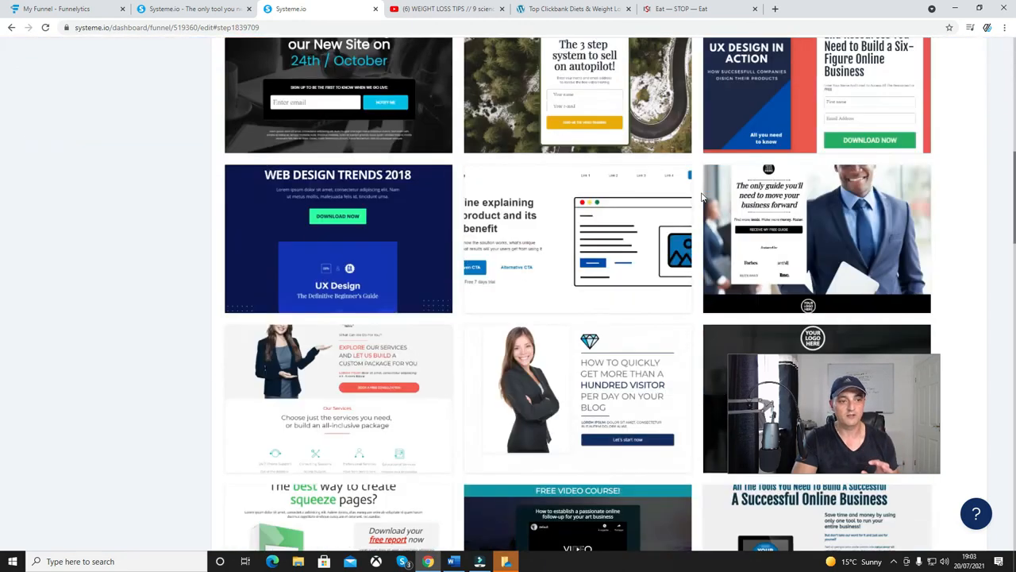
{"action": "scroll", "coordinate": [701, 197], "scroll_direction": "down", "scroll_amount": 2}
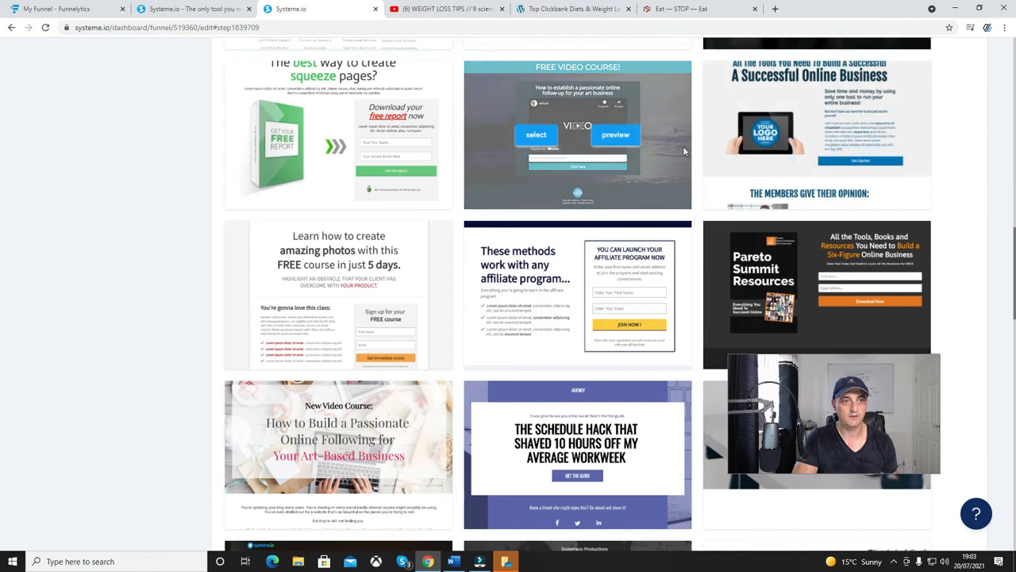
{"action": "scroll", "coordinate": [684, 150], "scroll_direction": "down", "scroll_amount": 3}
{"action": "scroll", "coordinate": [684, 149], "scroll_direction": "down", "scroll_amount": 3}
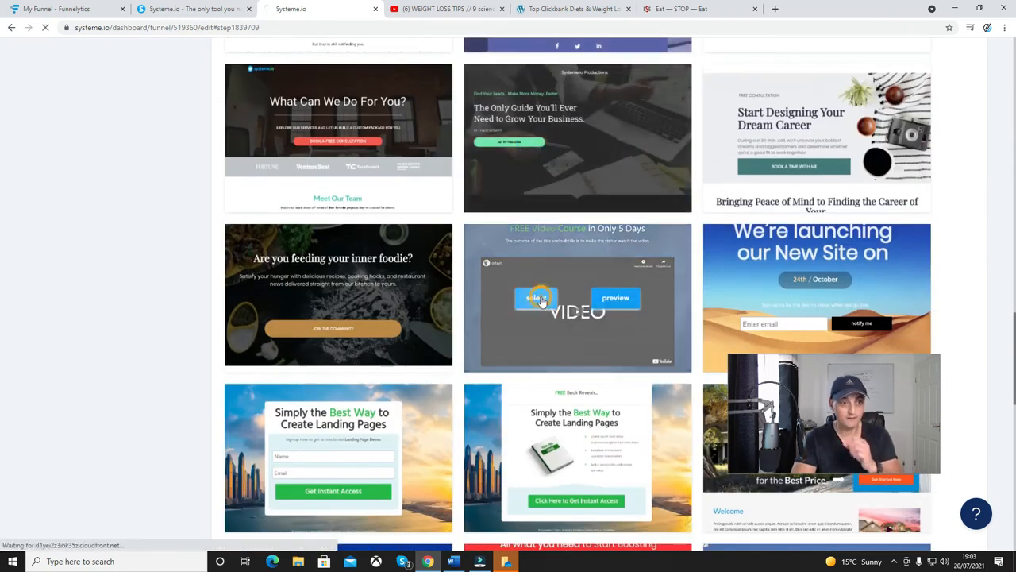
{"action": "left_click", "coordinate": [537, 299]}
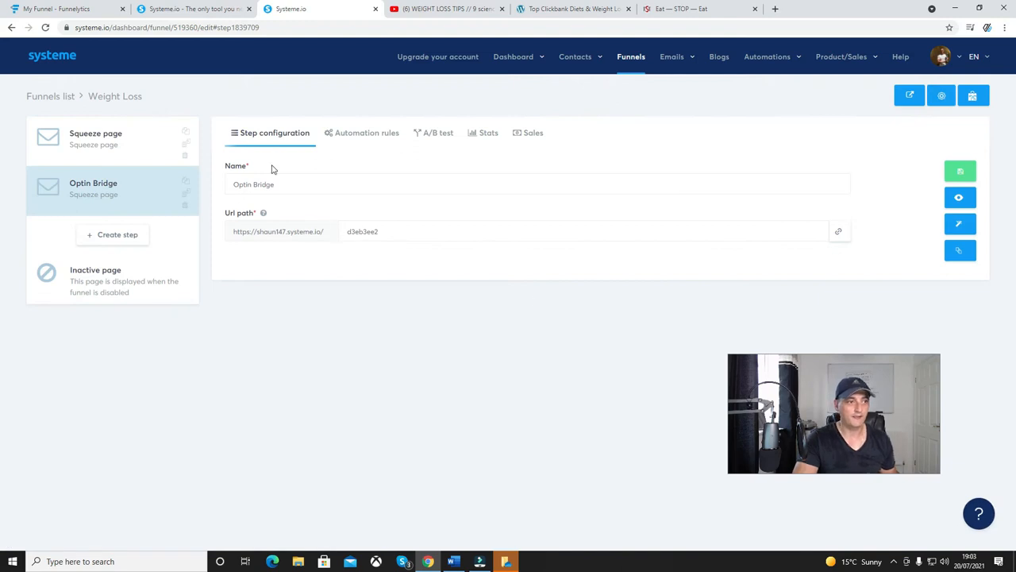
Highlight the Optin Bridge step's URL path and open its page in the editor.
{"action": "left_click", "coordinate": [386, 231]}
{"action": "left_click_drag", "start_coordinate": [387, 231], "coordinate": [348, 229]}
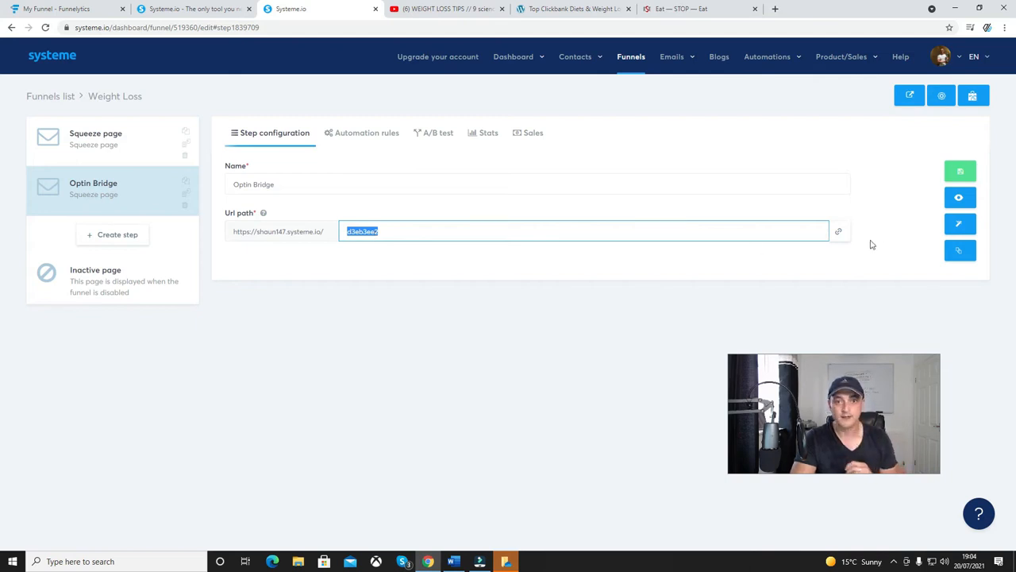
{"action": "left_click", "coordinate": [961, 232]}
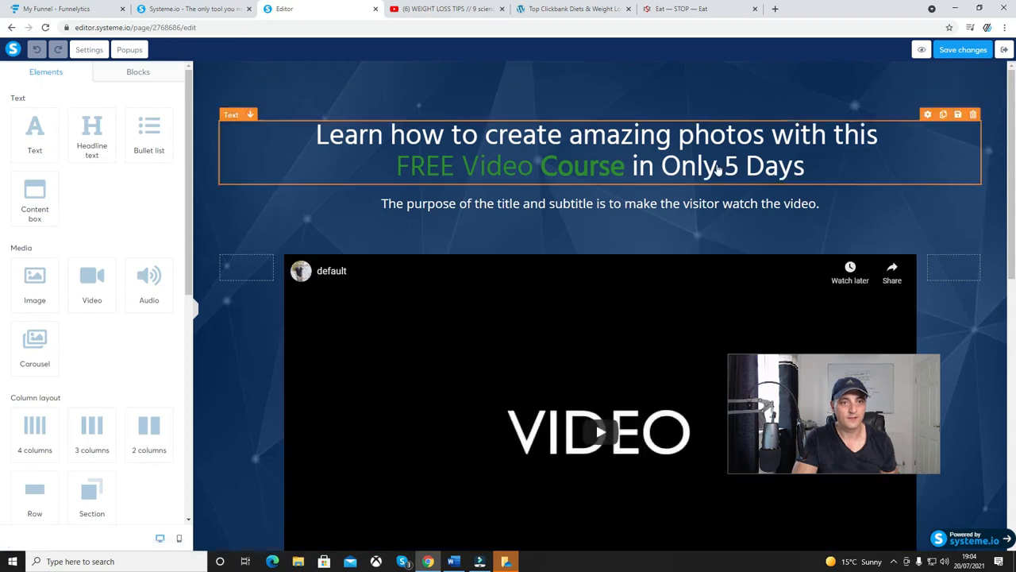
Replace the bridge page headline with "Feel Like You're Back In Your 20's With This Simple To Follow System" from the Word document.
{"action": "left_click", "coordinate": [714, 166]}
{"action": "left_click_drag", "start_coordinate": [811, 167], "coordinate": [316, 133]}
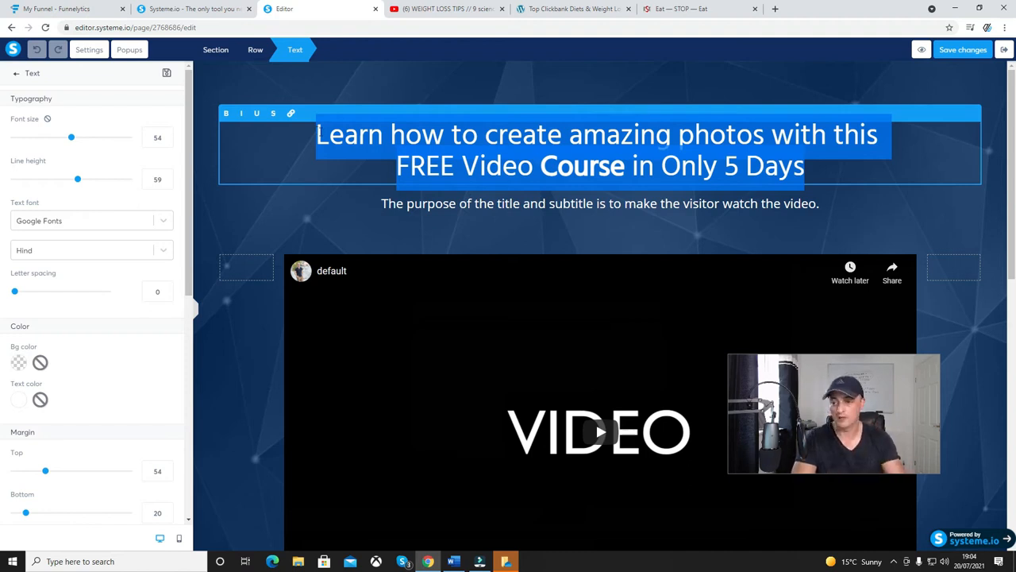
{"action": "key", "text": "alt+Tab"}
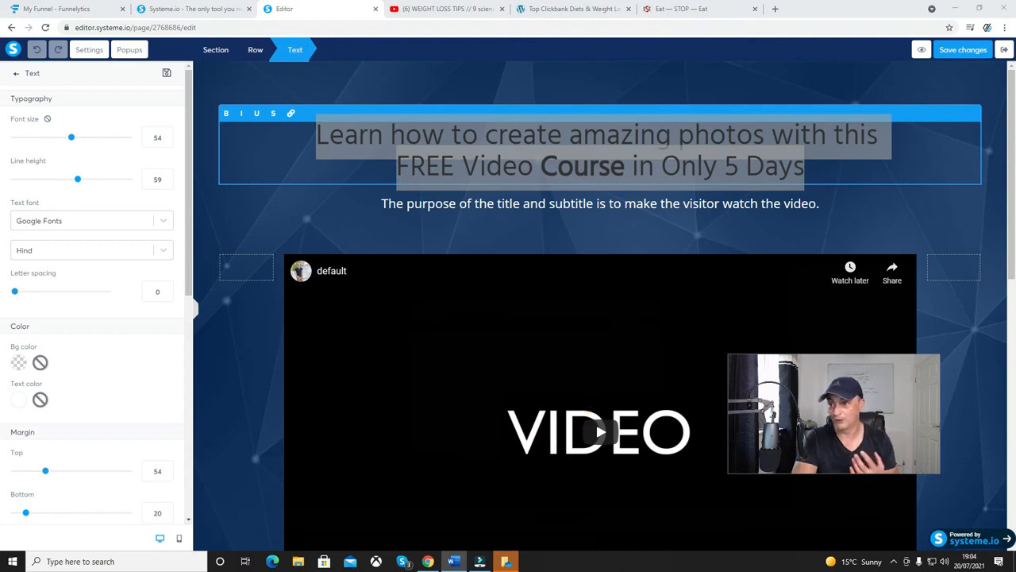
{"action": "left_click_drag", "start_coordinate": [790, 167], "coordinate": [316, 137]}
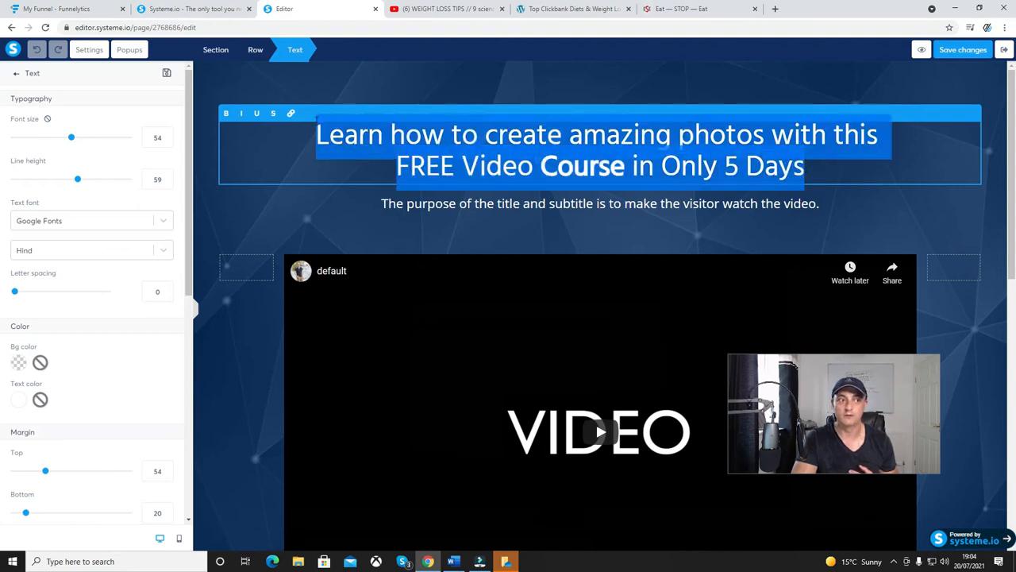
{"action": "type", "text": "Feel Like You’re Back In Your 20’s With This Simple To Follow System"}
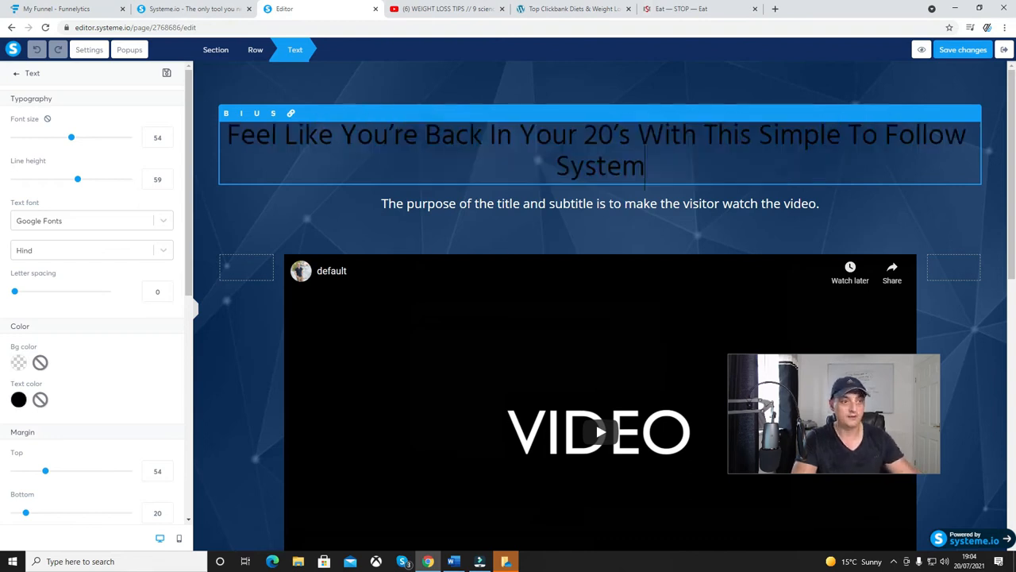
Set the text colour of the whole bridge page headline to white, FFFFFF.
{"action": "left_click_drag", "start_coordinate": [665, 165], "coordinate": [455, 137]}
{"action": "left_click_drag", "start_coordinate": [388, 136], "coordinate": [380, 136]}
{"action": "right_click", "coordinate": [381, 136]}
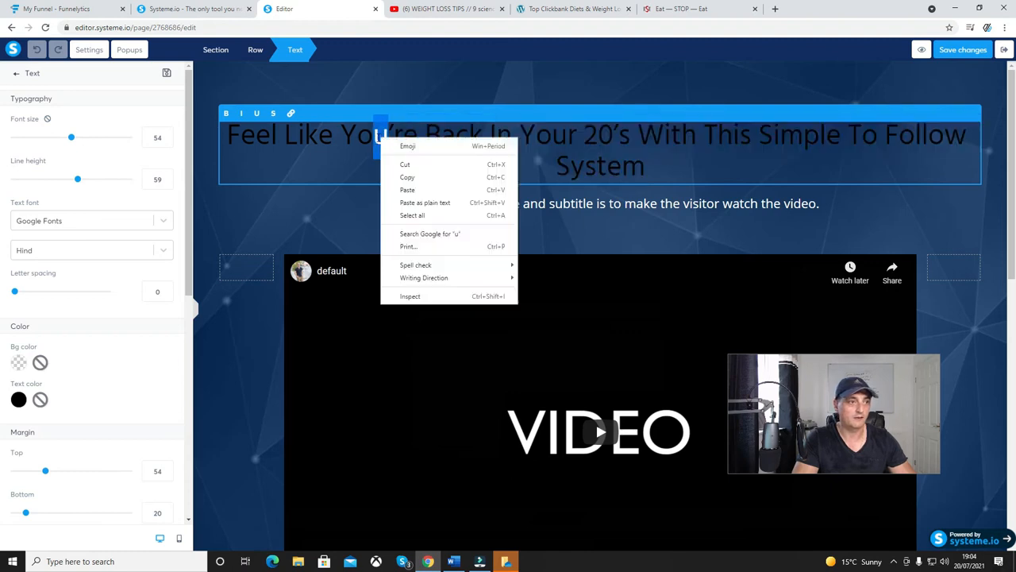
{"action": "left_click", "coordinate": [407, 147]}
{"action": "left_click", "coordinate": [658, 171]}
{"action": "left_click_drag", "start_coordinate": [665, 166], "coordinate": [228, 135]}
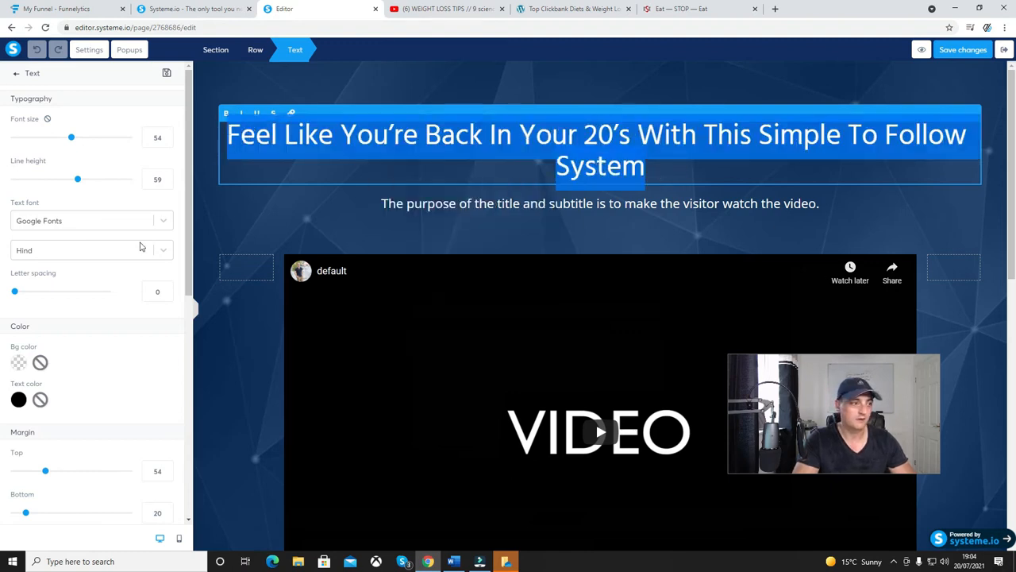
{"action": "left_click", "coordinate": [18, 398]}
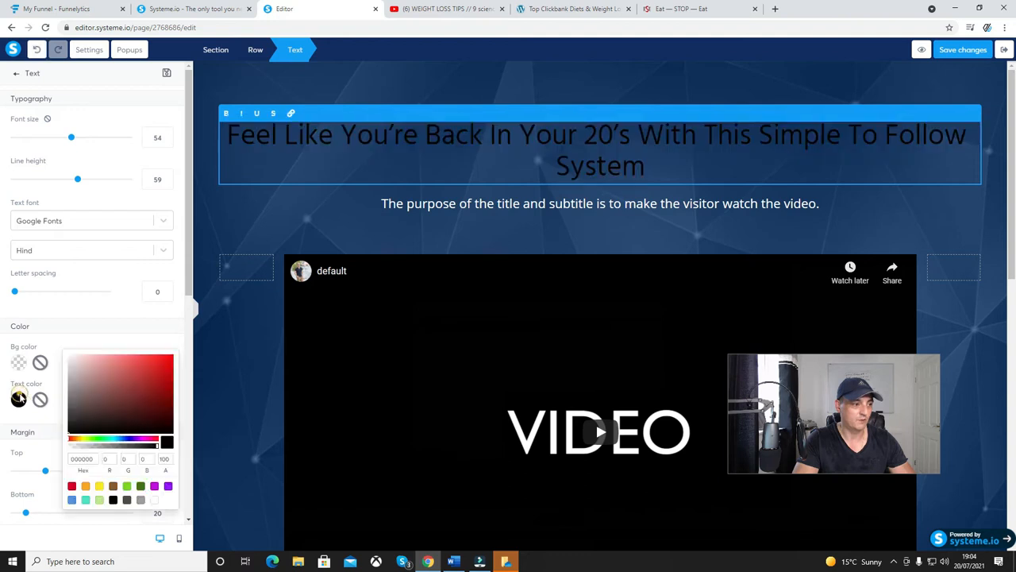
{"action": "left_click", "coordinate": [154, 500]}
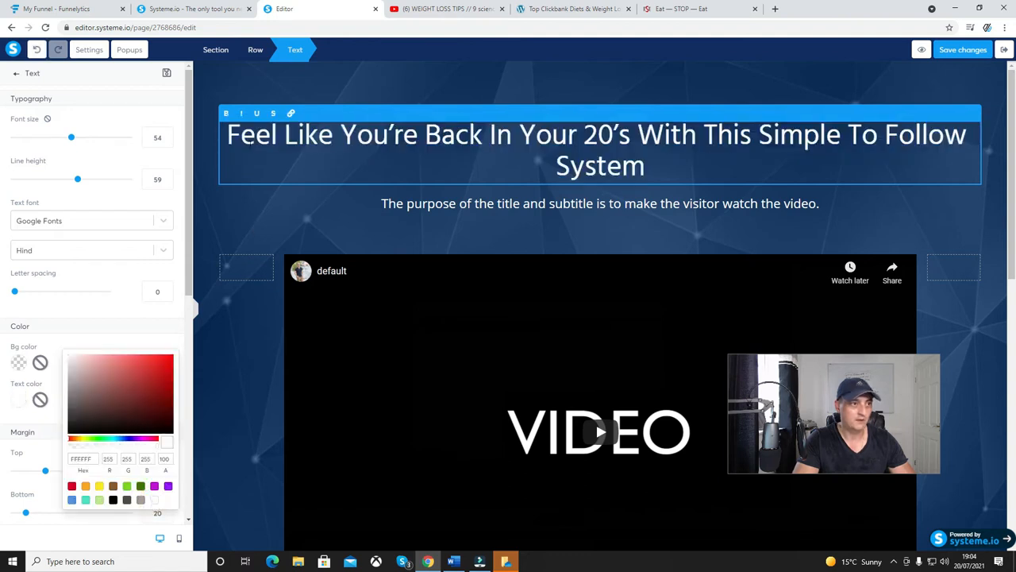
Make the whole bridge page headline bold and deselect it.
{"action": "left_click", "coordinate": [226, 115]}
{"action": "left_click", "coordinate": [315, 160]}
{"action": "left_click_drag", "start_coordinate": [652, 168], "coordinate": [229, 129]}
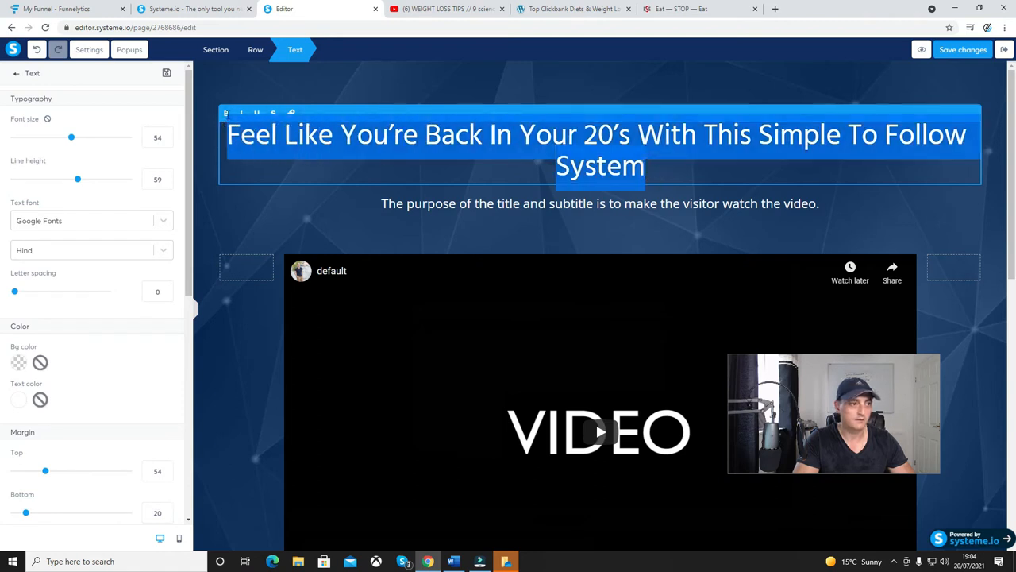
{"action": "left_click", "coordinate": [226, 113]}
{"action": "left_click", "coordinate": [431, 165]}
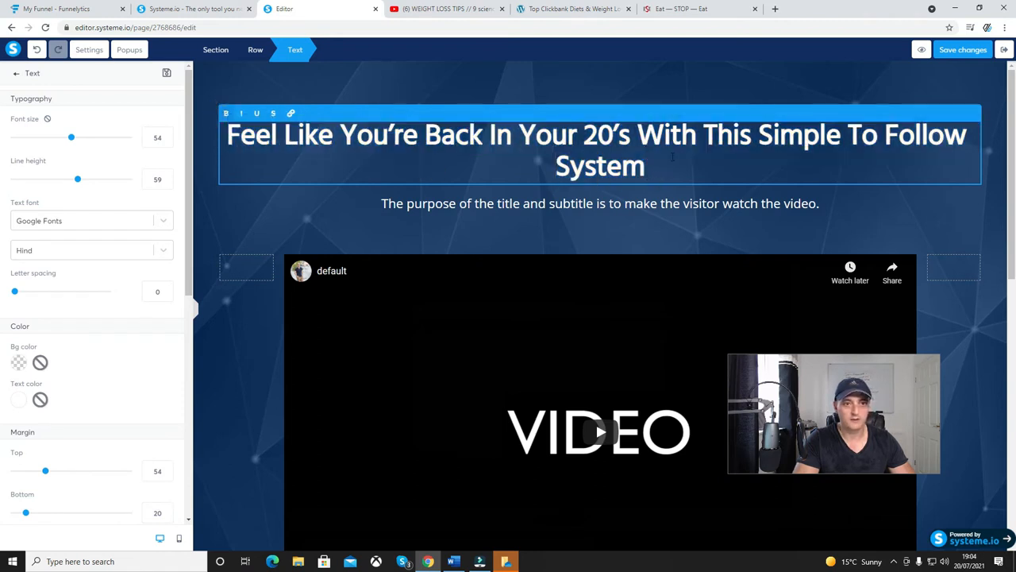
{"action": "left_click", "coordinate": [715, 209]}
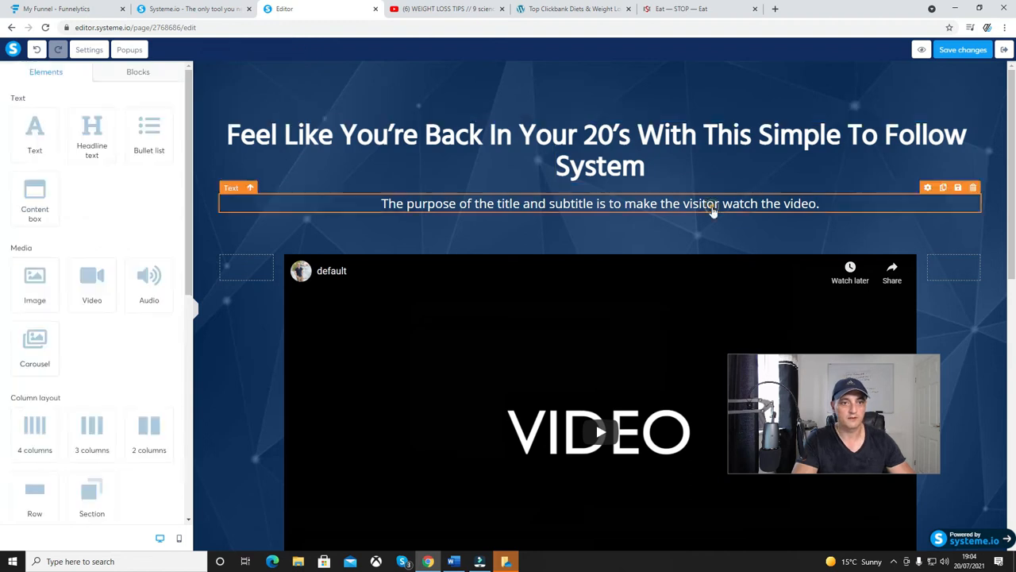
Replace the subtitle above the video with "Want To How I lost 90 Pounds In Less Than 90 Days?" copied from the Word document.
{"action": "left_click", "coordinate": [822, 206]}
{"action": "left_click", "coordinate": [823, 205]}
{"action": "left_click_drag", "start_coordinate": [823, 205], "coordinate": [381, 202]}
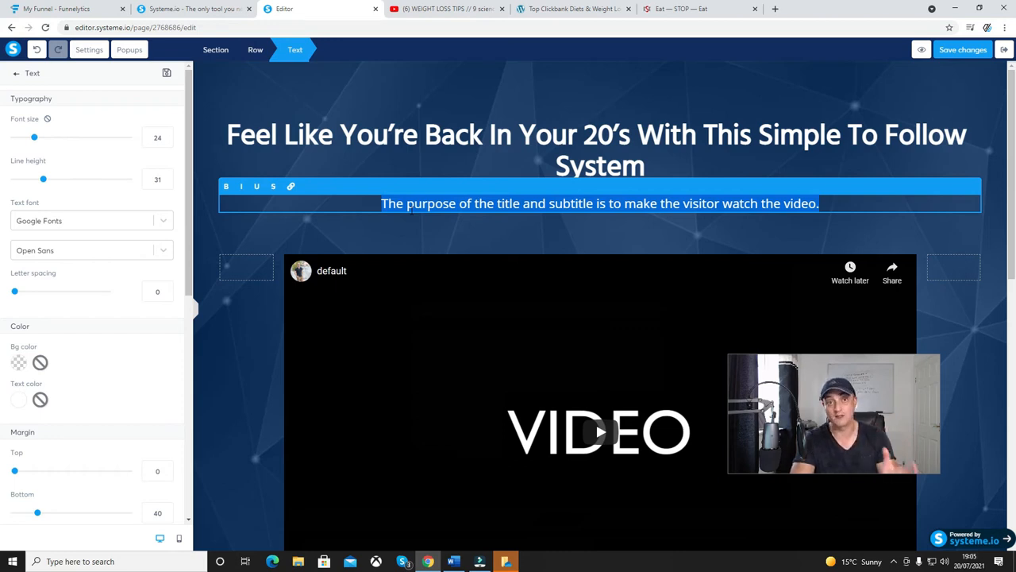
{"action": "left_click", "coordinate": [314, 408]}
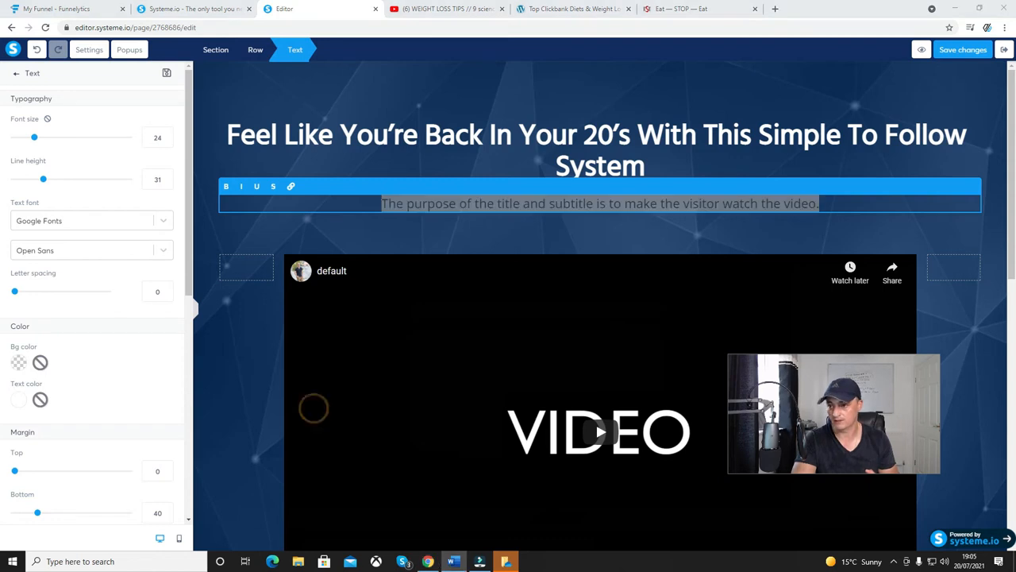
{"action": "left_click", "coordinate": [551, 426]}
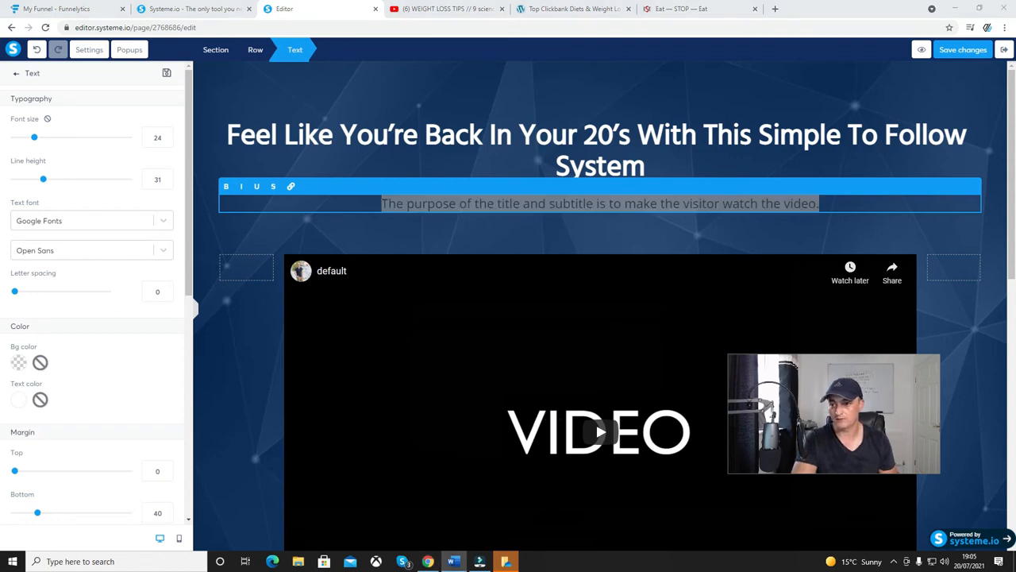
{"action": "left_click", "coordinate": [299, 421]}
{"action": "left_click", "coordinate": [535, 425]}
{"action": "left_click", "coordinate": [542, 420]}
{"action": "left_click", "coordinate": [531, 437]}
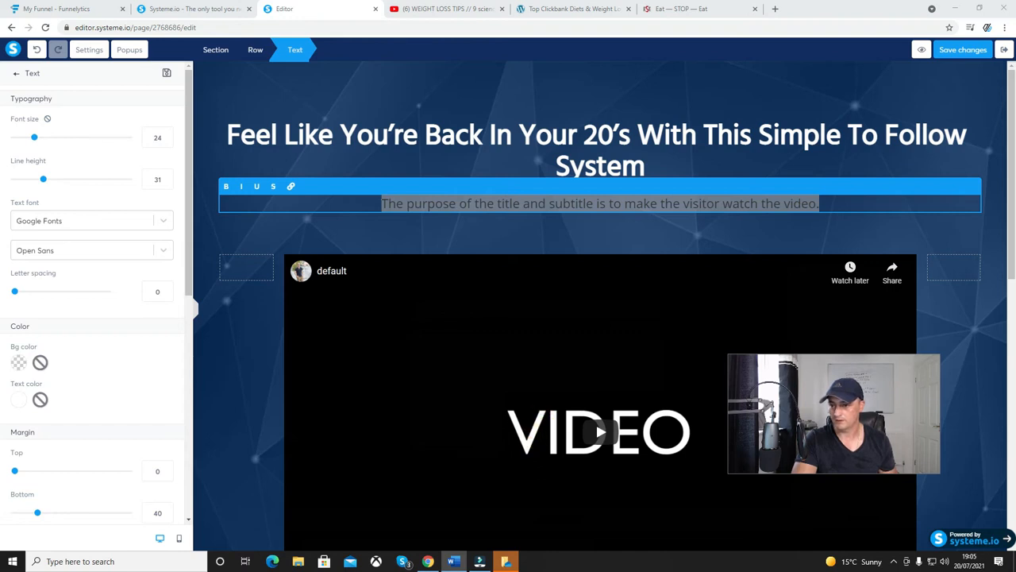
{"action": "left_click", "coordinate": [449, 262]}
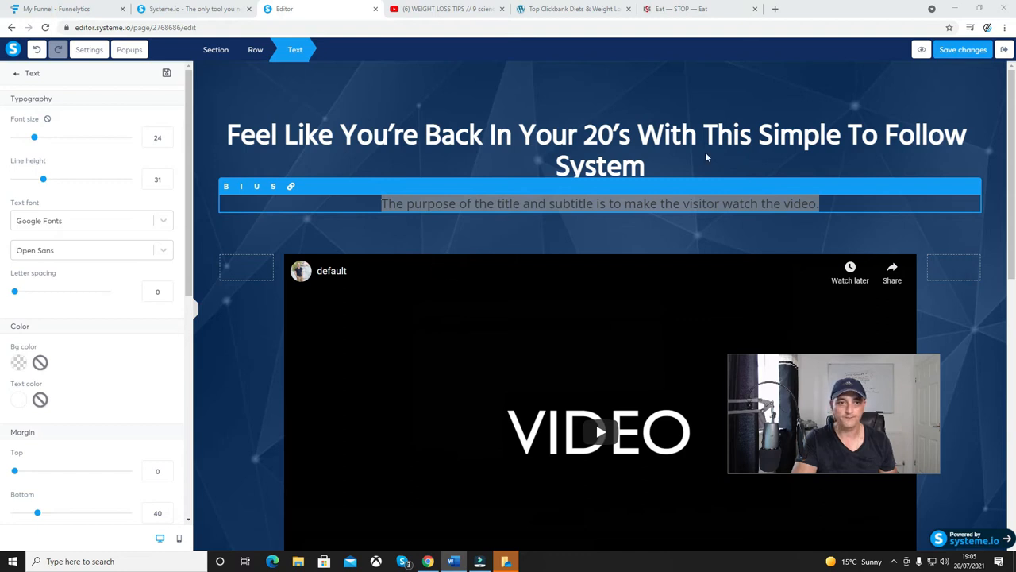
{"action": "right_click", "coordinate": [683, 192]}
{"action": "left_click", "coordinate": [623, 204]}
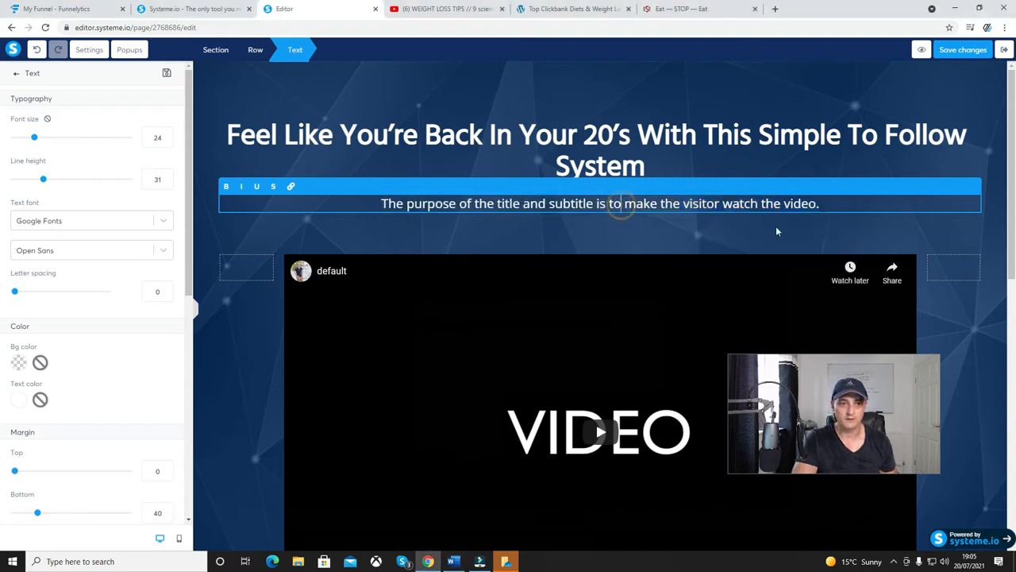
{"action": "left_click_drag", "start_coordinate": [822, 204], "coordinate": [387, 198]}
{"action": "type", "text": "Want To How I lost 90 Pounds In Less Than 90 Days?"}
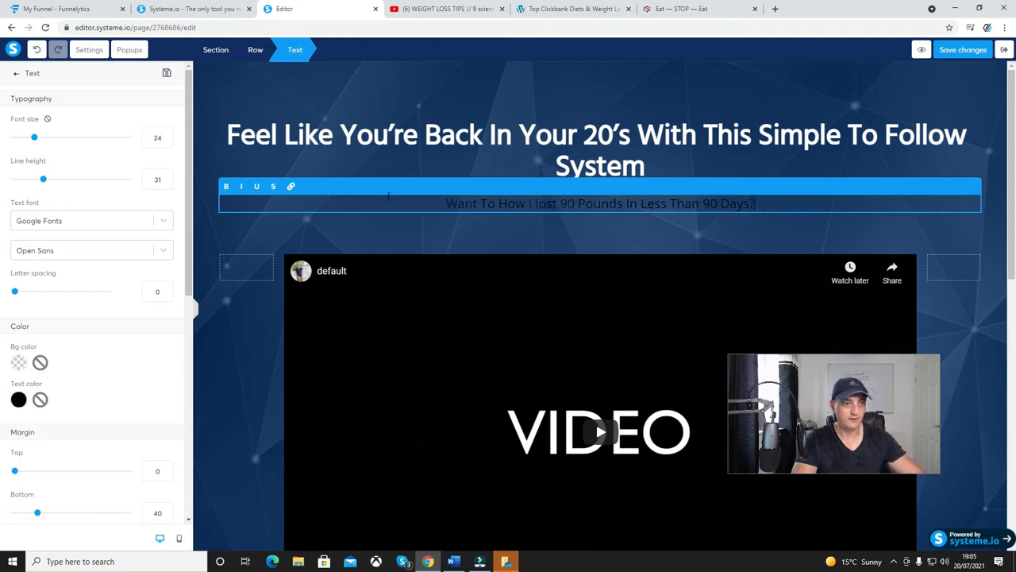
Set the subtitle's text colour to white, FFFFFF, and deselect the text.
{"action": "left_click_drag", "start_coordinate": [755, 205], "coordinate": [430, 189]}
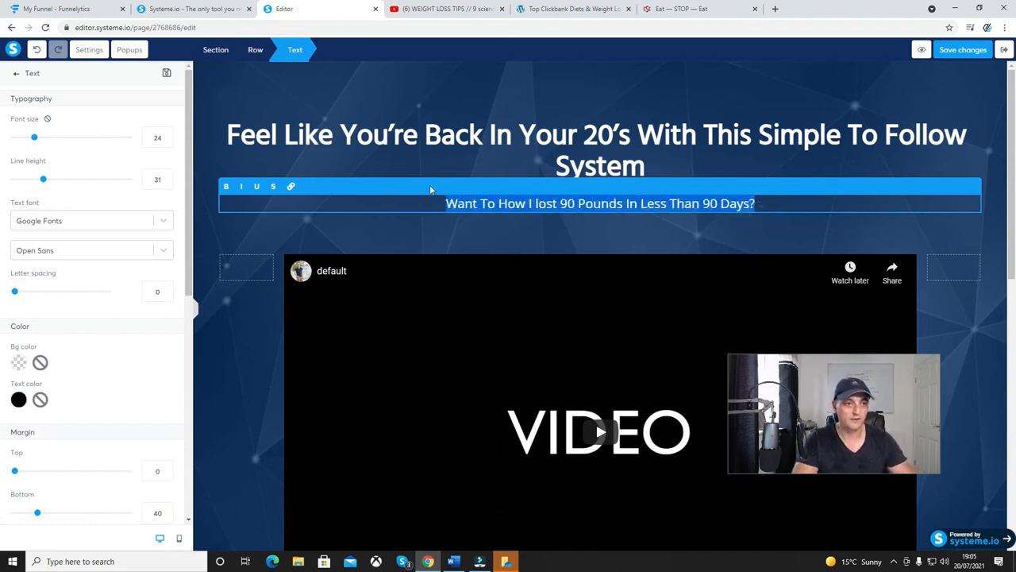
{"action": "left_click", "coordinate": [19, 399]}
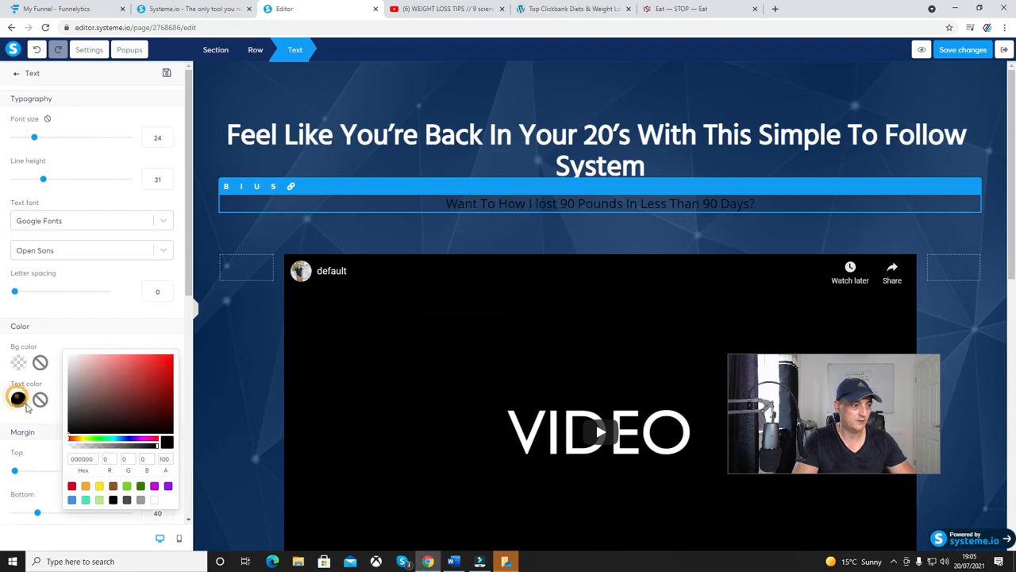
{"action": "left_click", "coordinate": [154, 499]}
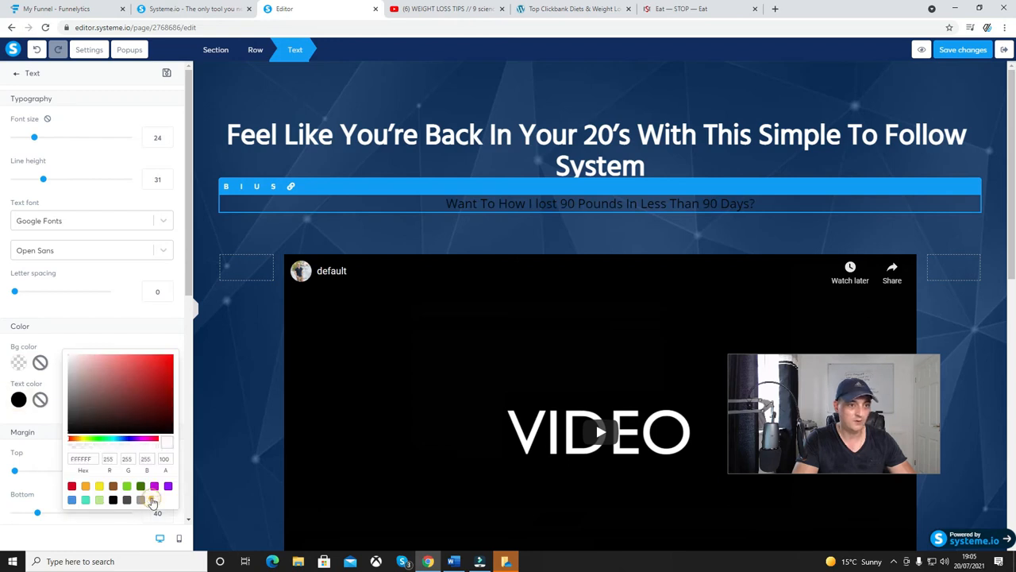
{"action": "left_click", "coordinate": [222, 172]}
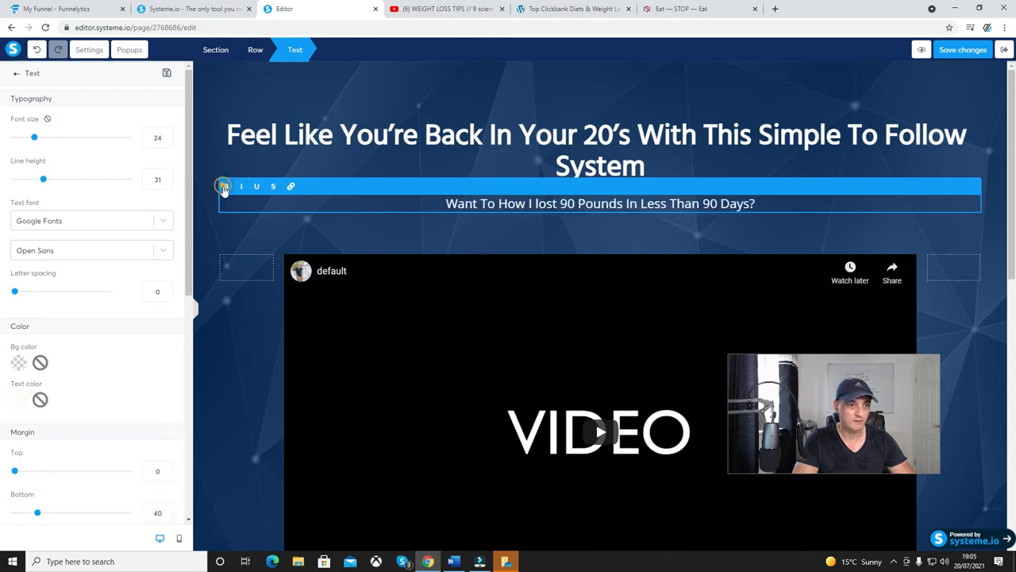
{"action": "left_click", "coordinate": [492, 241]}
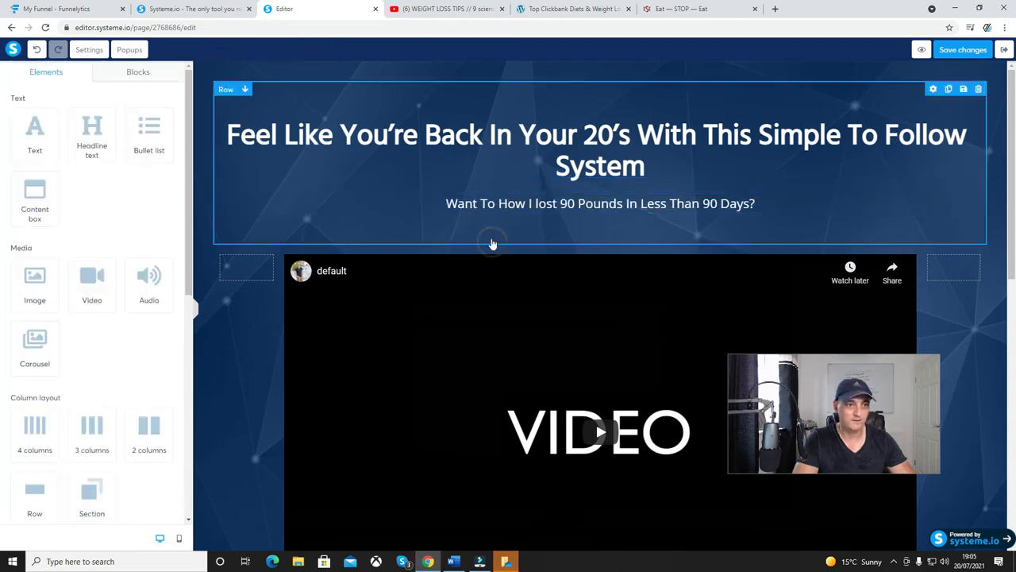
Replace the background image of the section holding the headline and video with the uploaded image pexels-kampus-production-6298316.jpg.
{"action": "left_click", "coordinate": [208, 220]}
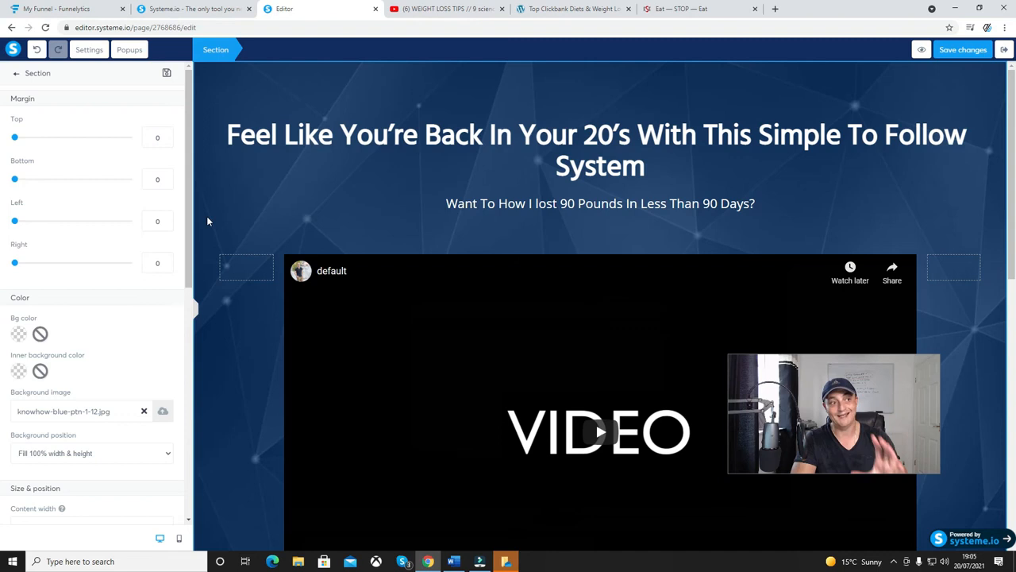
{"action": "left_click", "coordinate": [203, 228]}
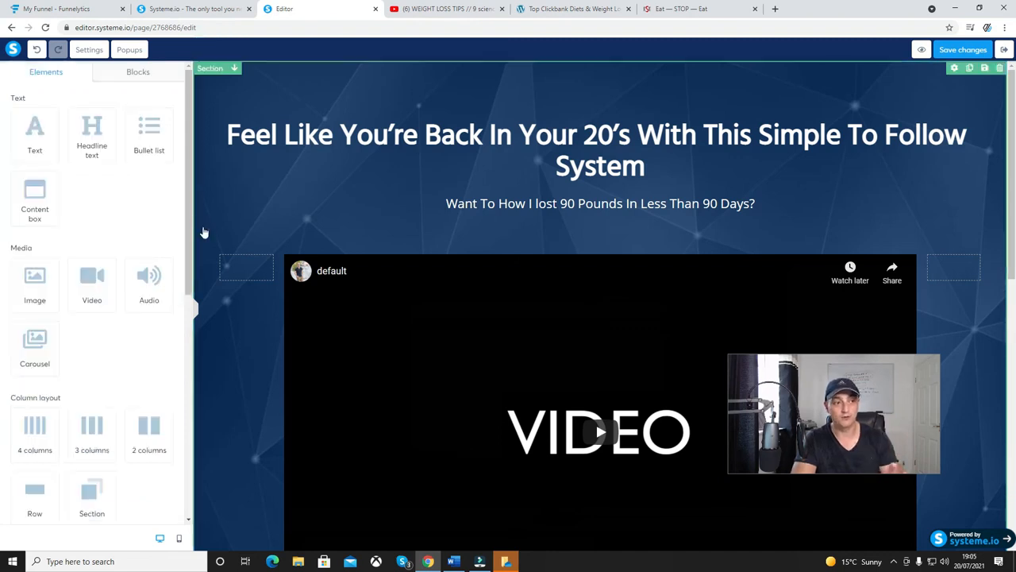
{"action": "left_click", "coordinate": [204, 229]}
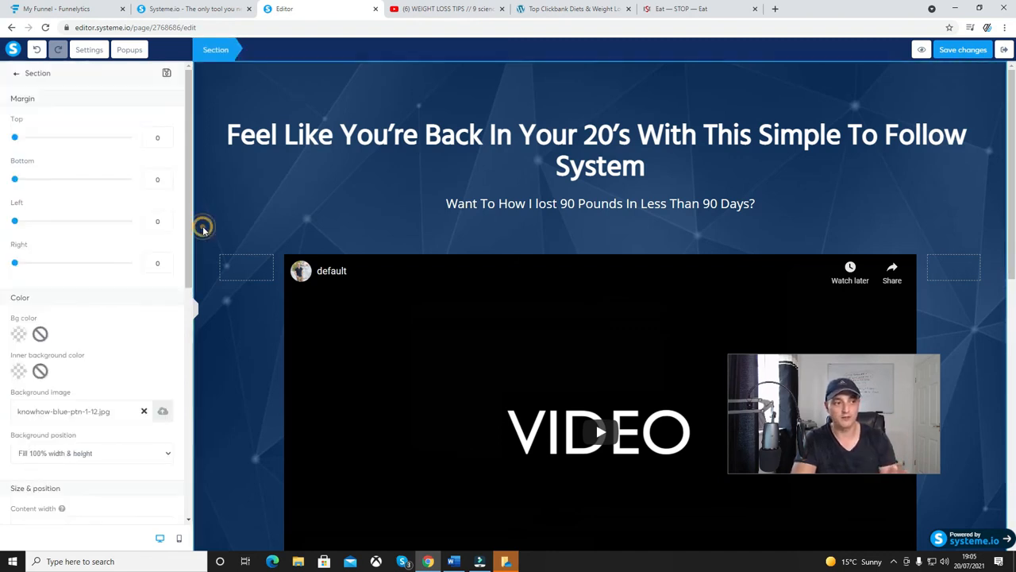
{"action": "left_click", "coordinate": [143, 412]}
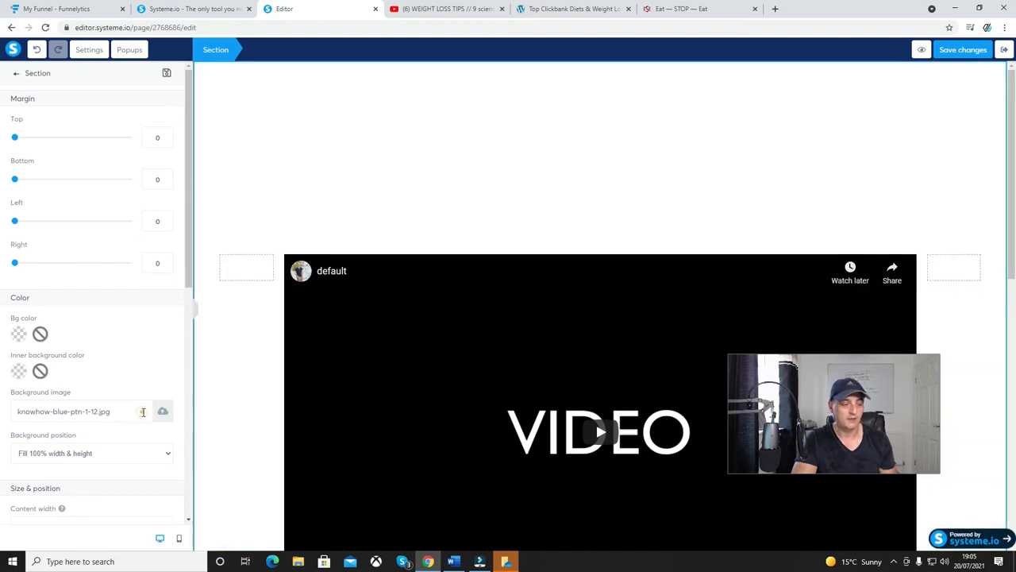
{"action": "left_click", "coordinate": [164, 414]}
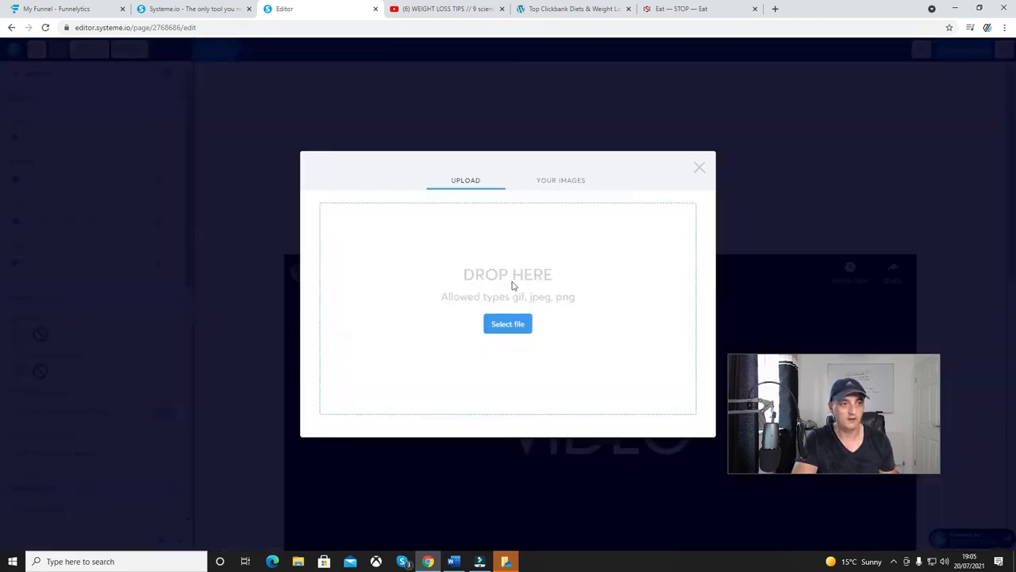
{"action": "left_click", "coordinate": [564, 189]}
{"action": "left_click", "coordinate": [456, 238]}
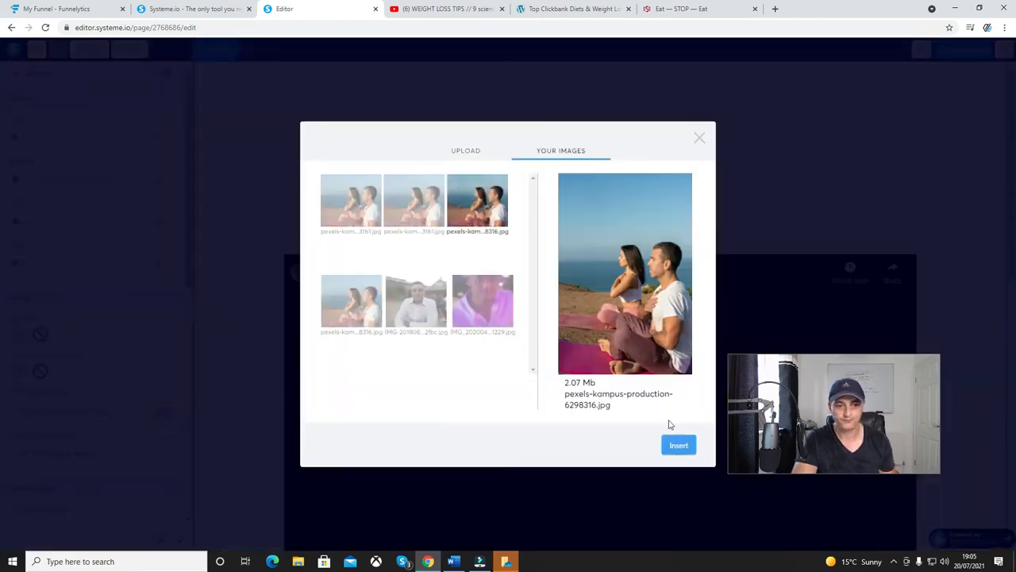
{"action": "left_click", "coordinate": [676, 441]}
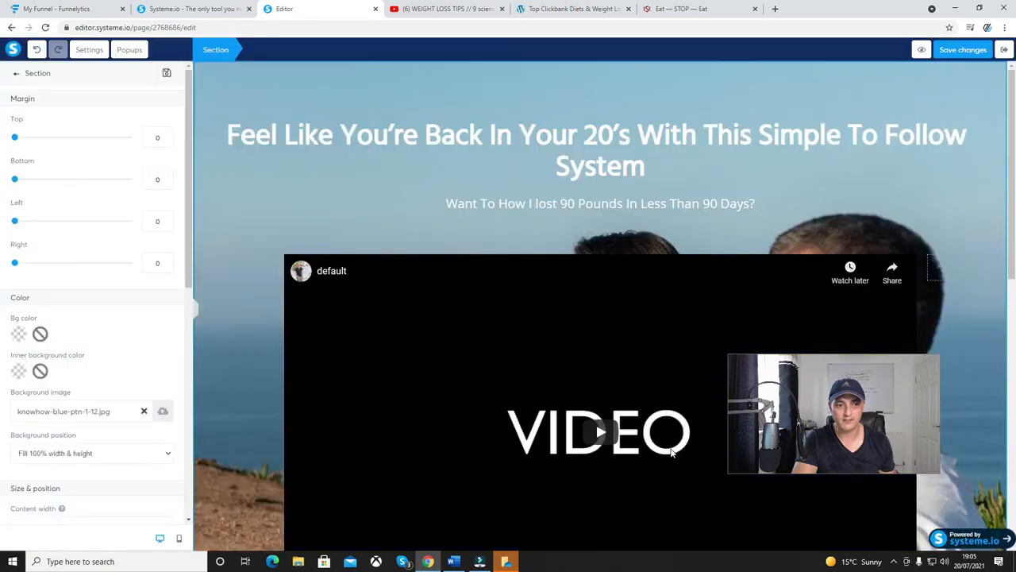
{"action": "left_click", "coordinate": [219, 390]}
Set the action of the green "CLICK HERE TO GET STARTED!" button below the video to Open URL.
{"action": "scroll", "coordinate": [208, 409], "scroll_direction": "down", "scroll_amount": 3}
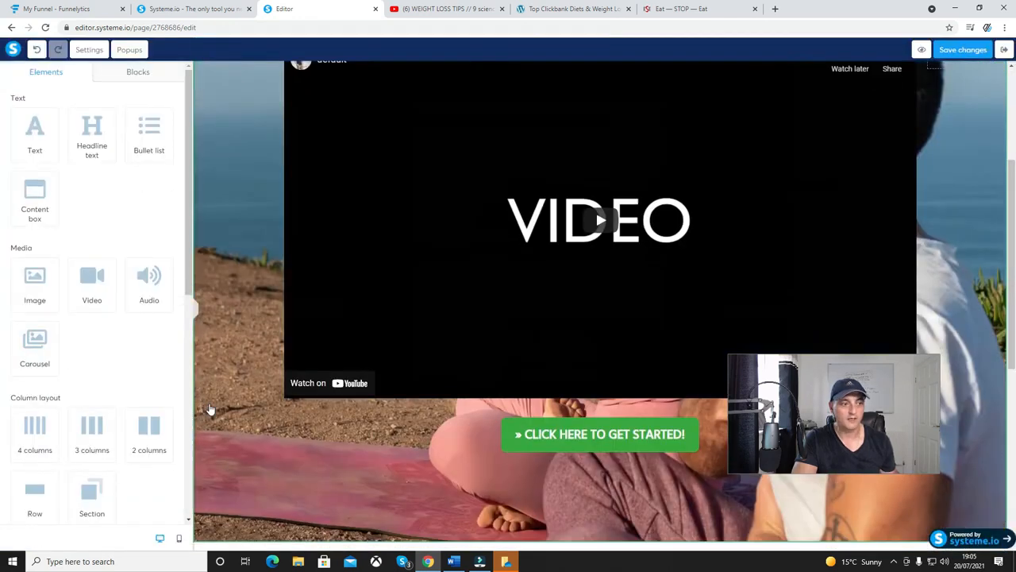
{"action": "scroll", "coordinate": [208, 409], "scroll_direction": "down", "scroll_amount": 3}
{"action": "left_click", "coordinate": [629, 220]}
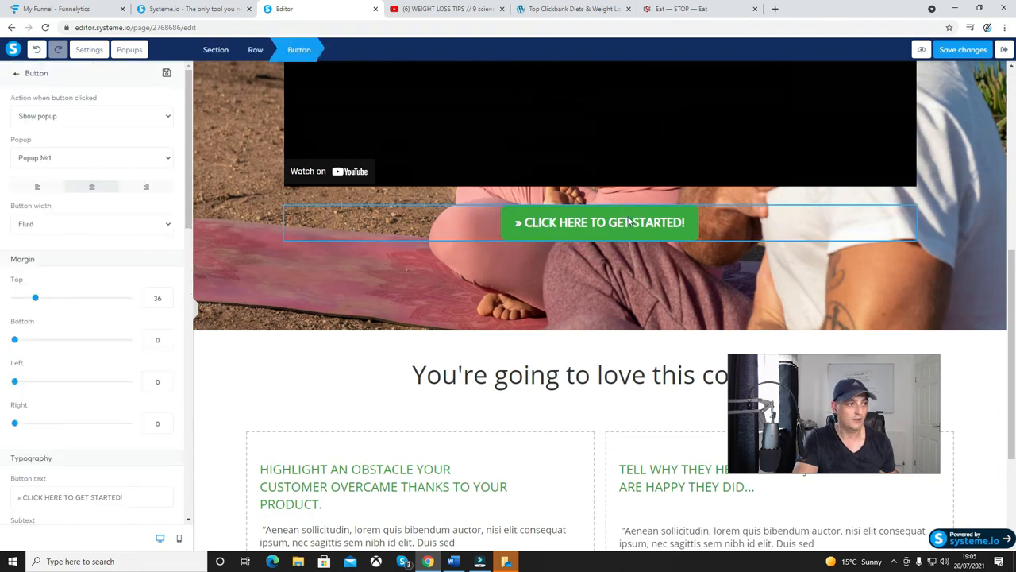
{"action": "left_click", "coordinate": [629, 227]}
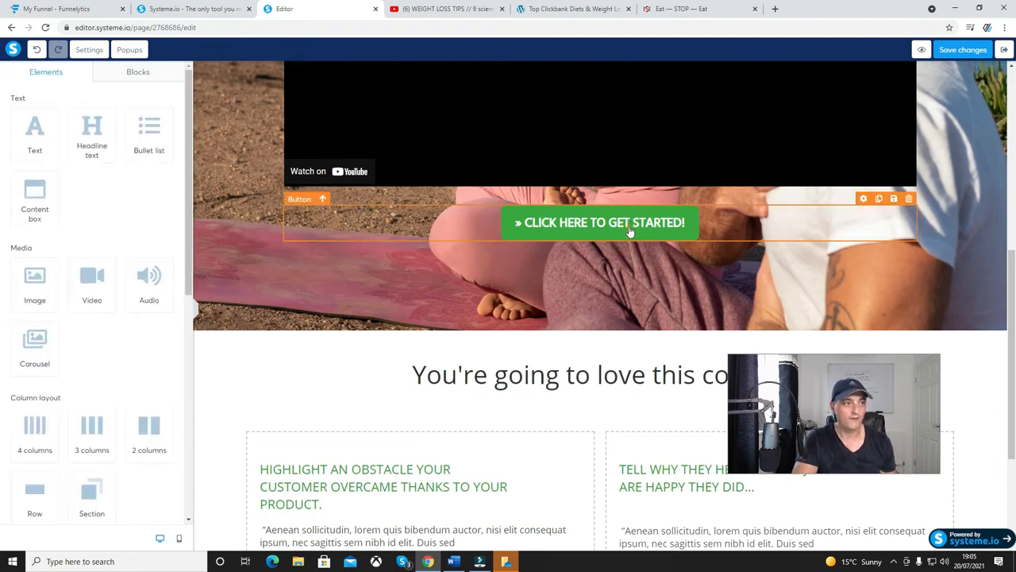
{"action": "left_click", "coordinate": [629, 228]}
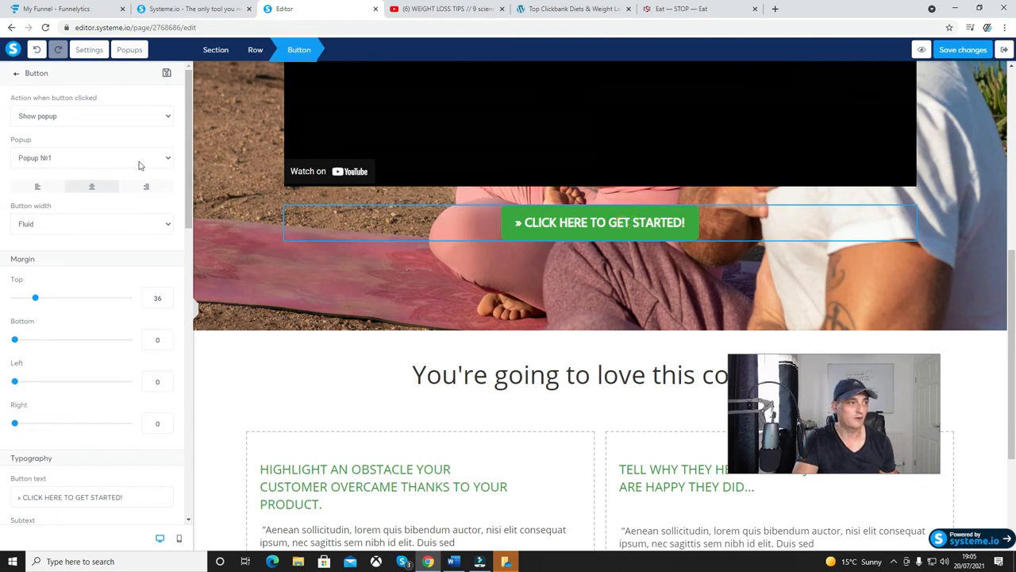
{"action": "left_click", "coordinate": [96, 119]}
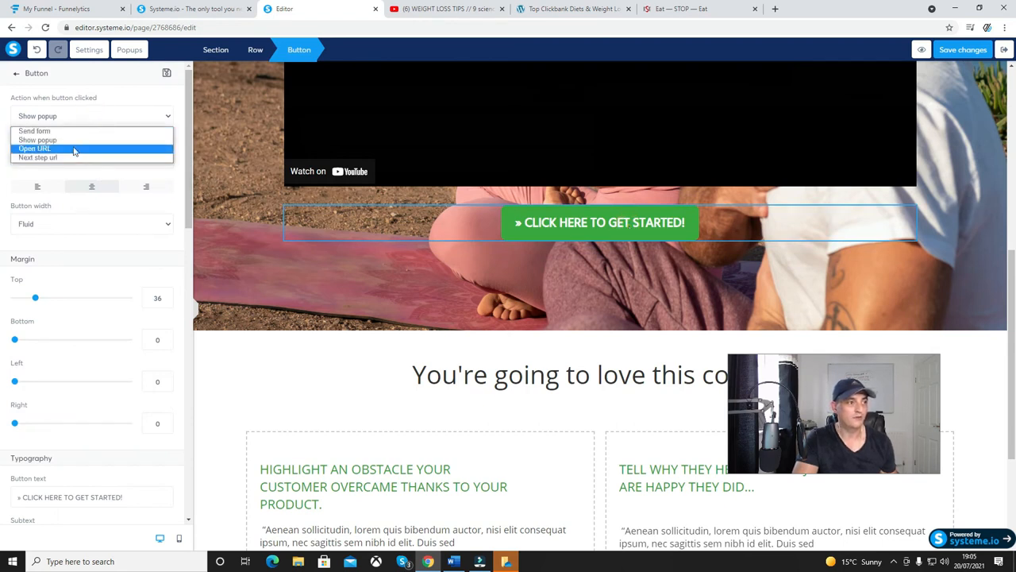
{"action": "left_click", "coordinate": [74, 150]}
{"action": "left_click", "coordinate": [76, 157]}
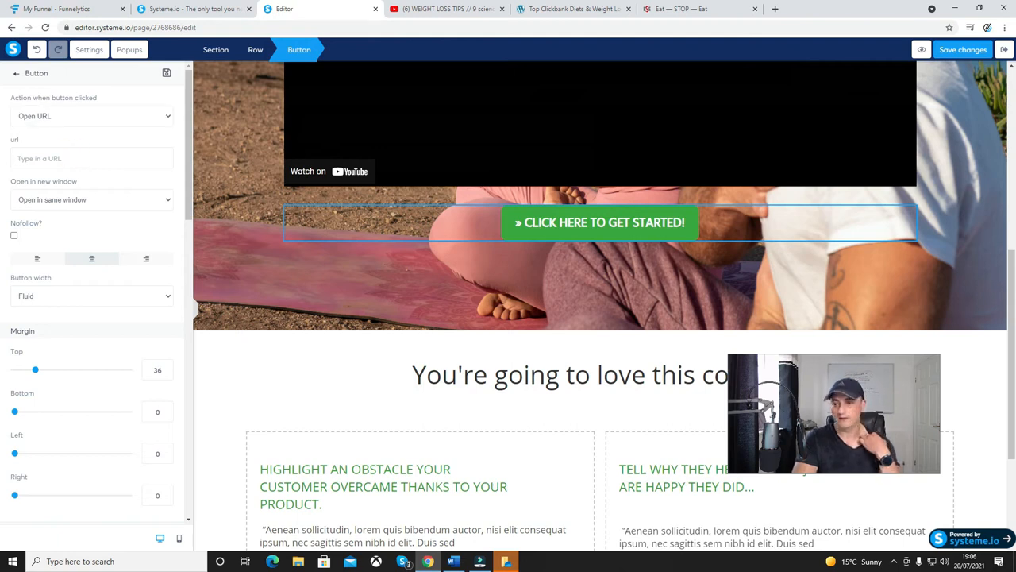
{"action": "left_click", "coordinate": [536, 455]}
{"action": "left_click", "coordinate": [520, 468]}
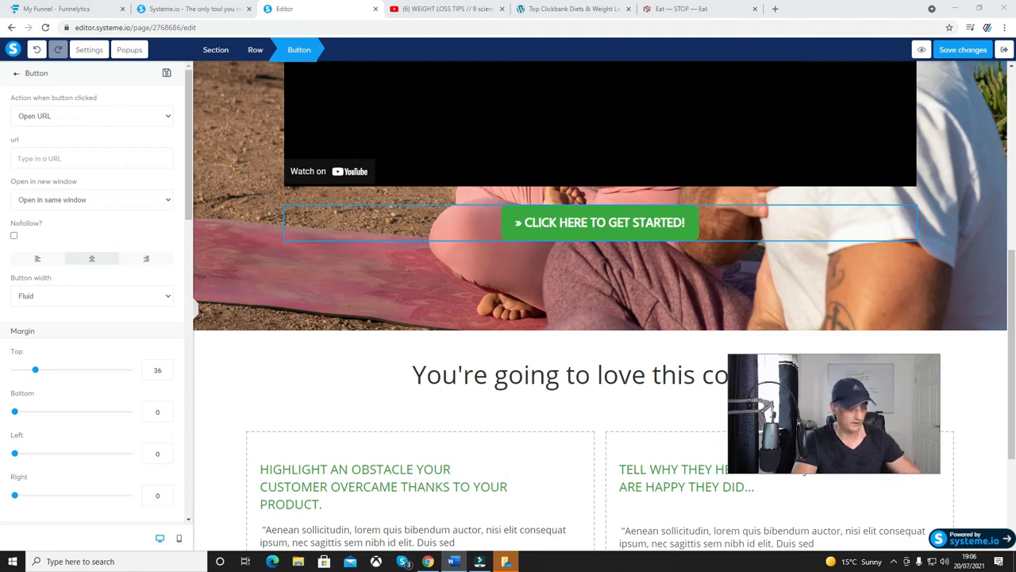
{"action": "left_click", "coordinate": [468, 498]}
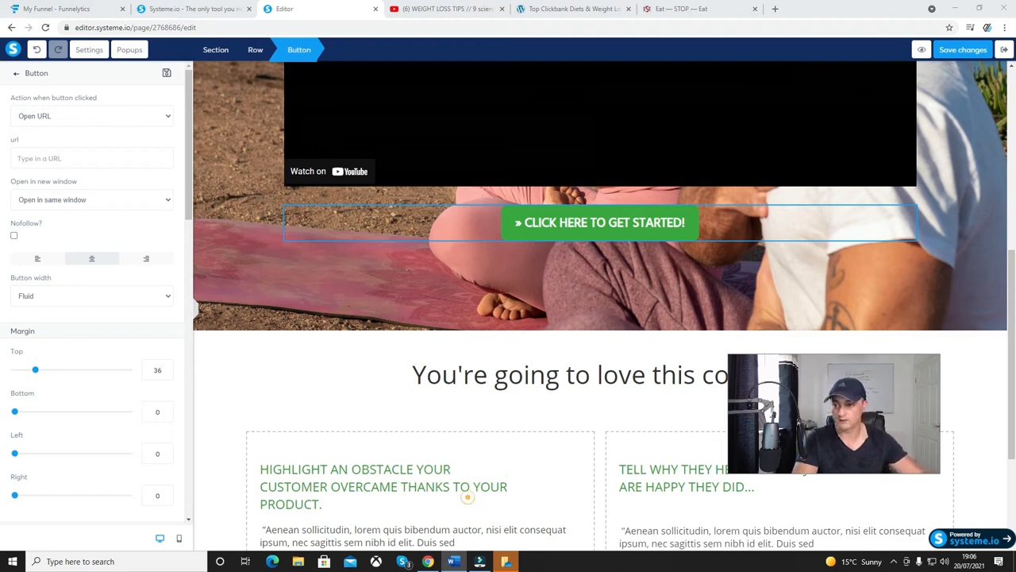
{"action": "left_click", "coordinate": [528, 466]}
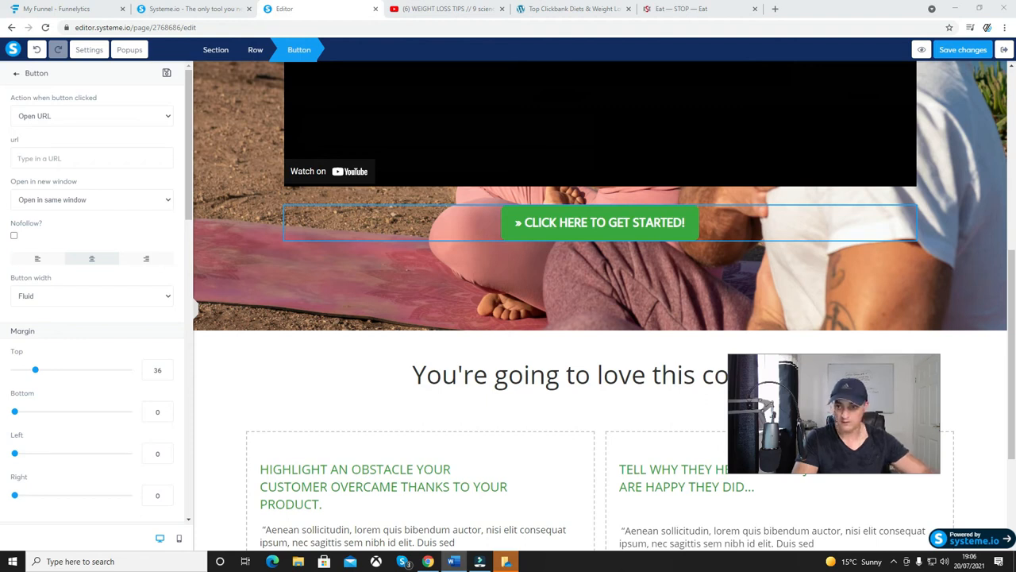
{"action": "left_click", "coordinate": [57, 158]}
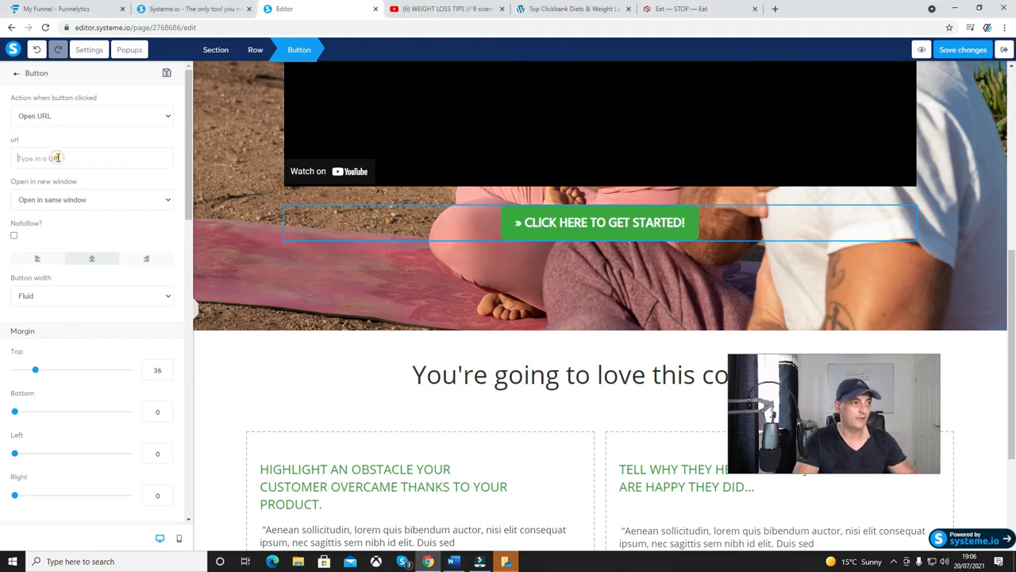
{"action": "key", "text": "ctrl+v"}
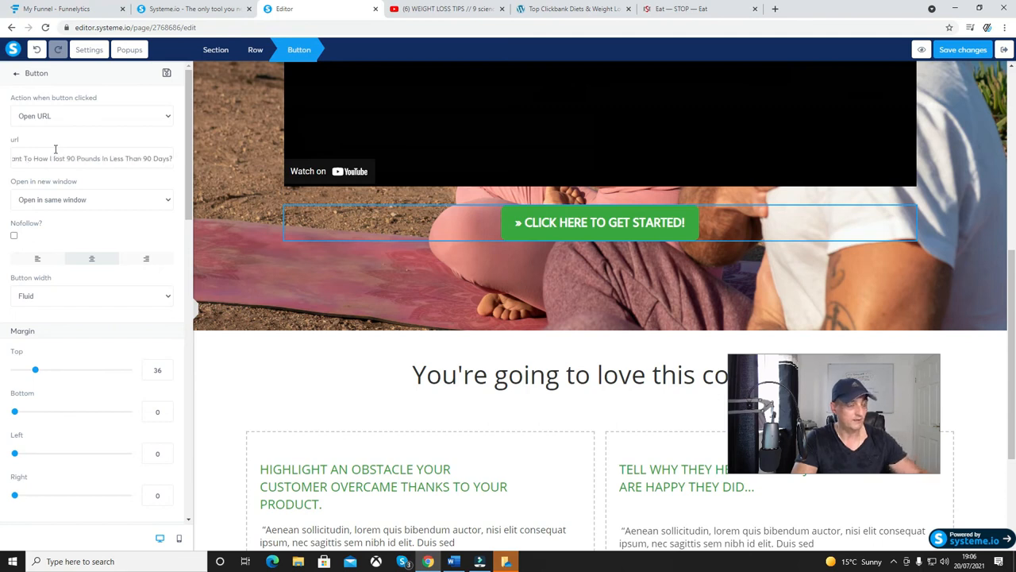
{"action": "left_click_drag", "start_coordinate": [173, 158], "coordinate": [2, 161]}
{"action": "key", "text": "BackSpace"}
{"action": "left_click", "coordinate": [37, 157]}
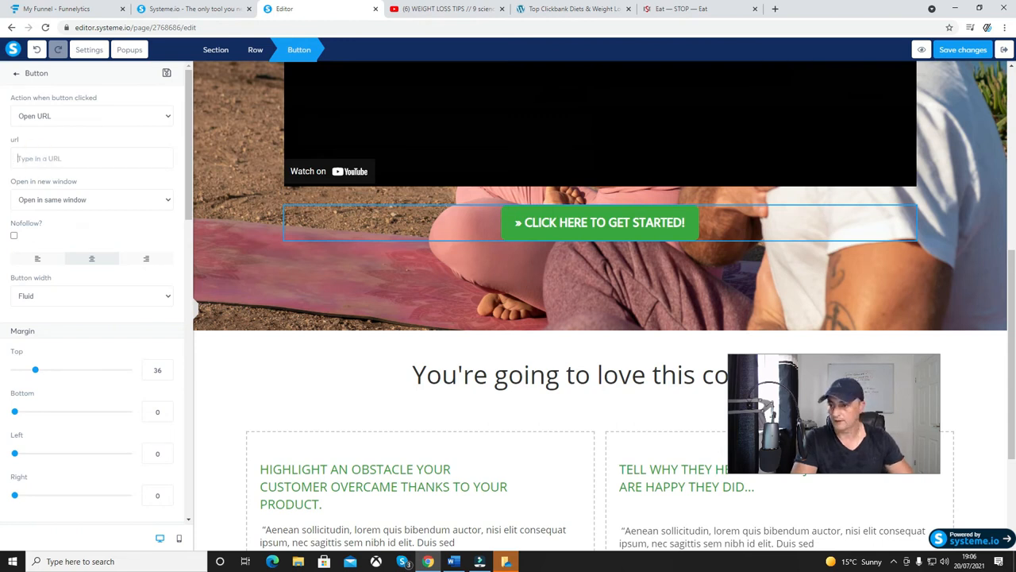
{"action": "left_click", "coordinate": [530, 465]}
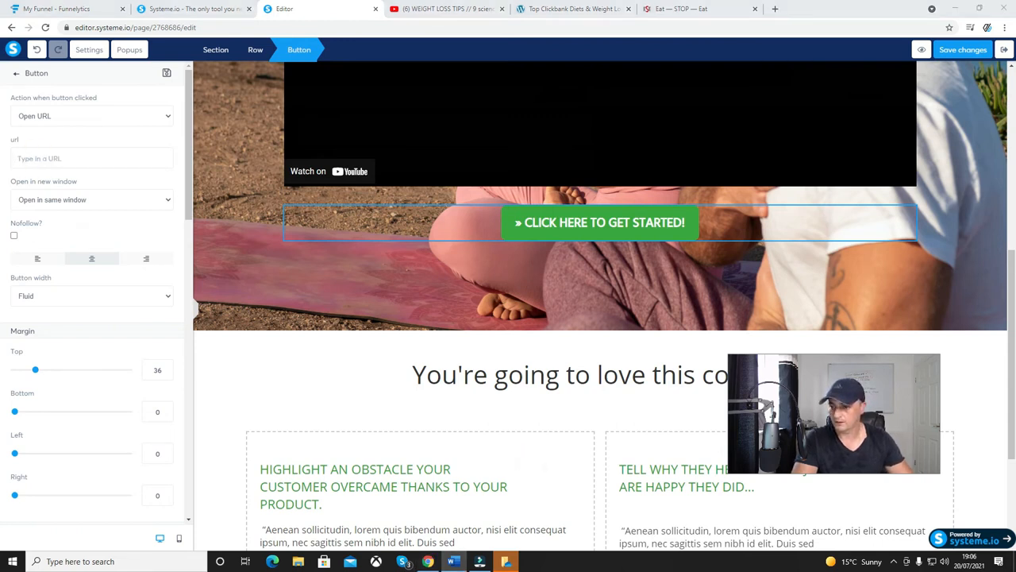
{"action": "left_click", "coordinate": [486, 453]}
{"action": "left_click", "coordinate": [509, 459]}
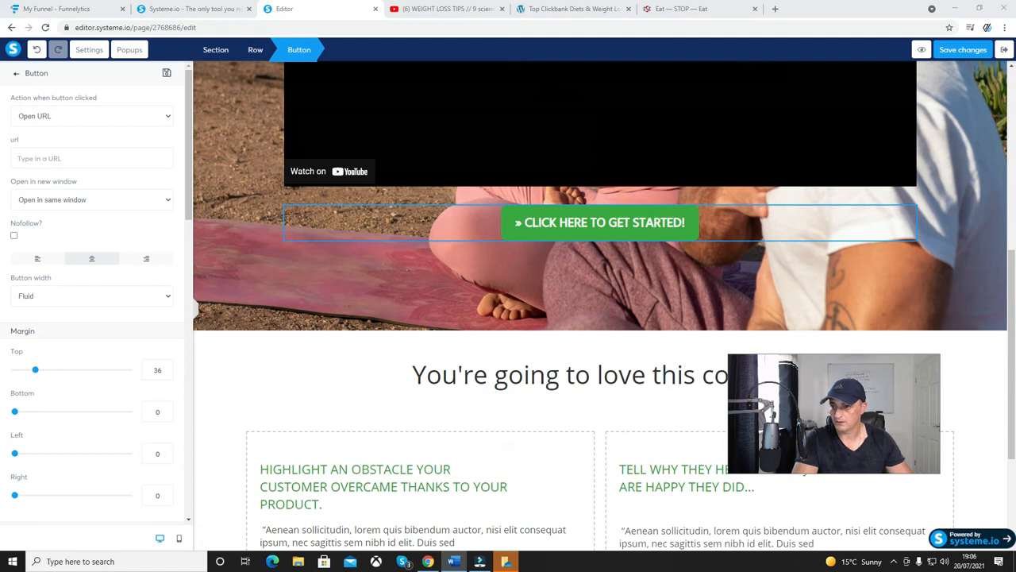
{"action": "left_click", "coordinate": [72, 158]}
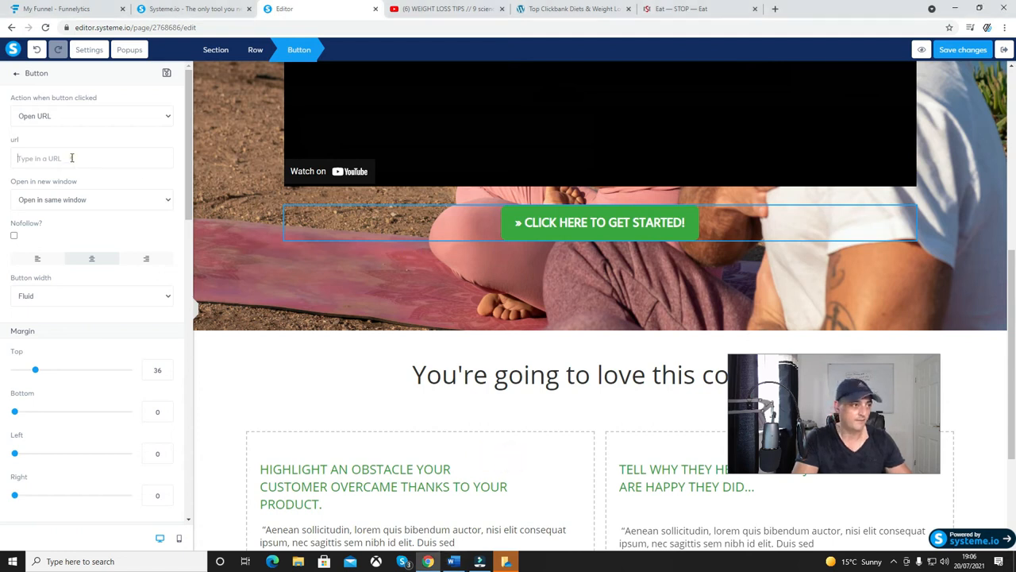
{"action": "type", "text": "https://www.leanbellybreakthrough.com/index.html"}
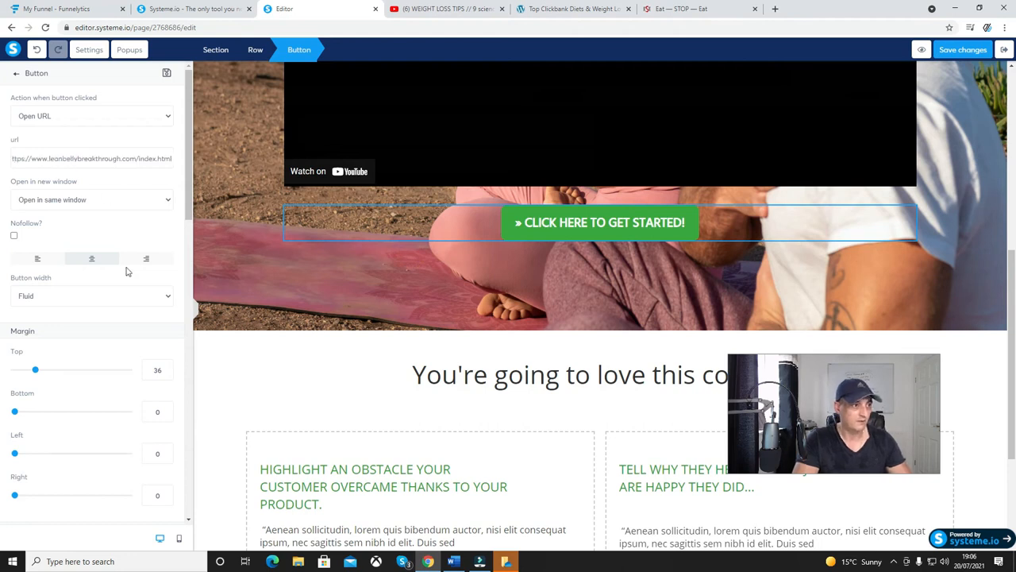
{"action": "left_click", "coordinate": [562, 259]}
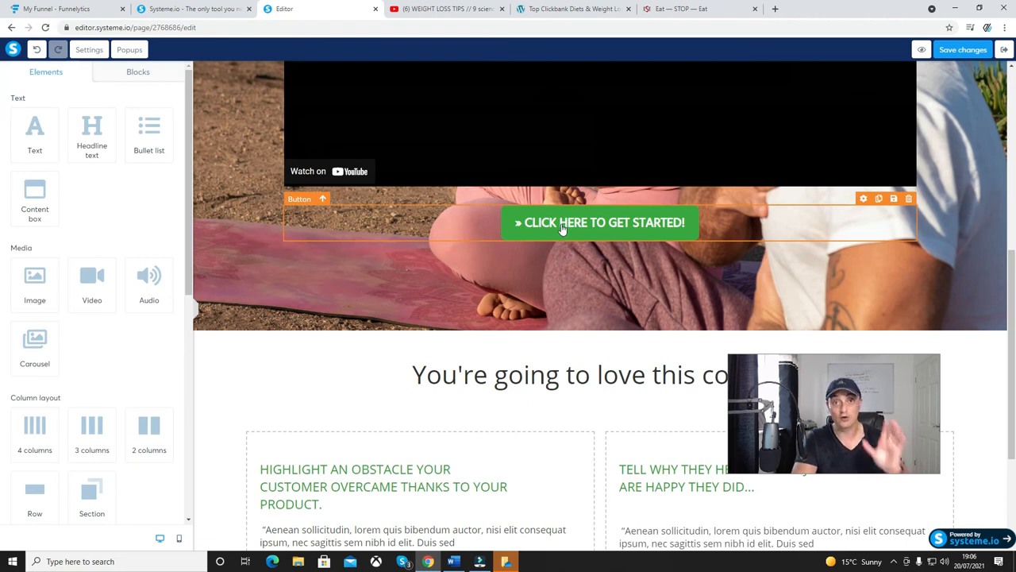
Delete the row with the two customer testimonials below the "You're going to love this course:" heading.
{"action": "left_click", "coordinate": [510, 374]}
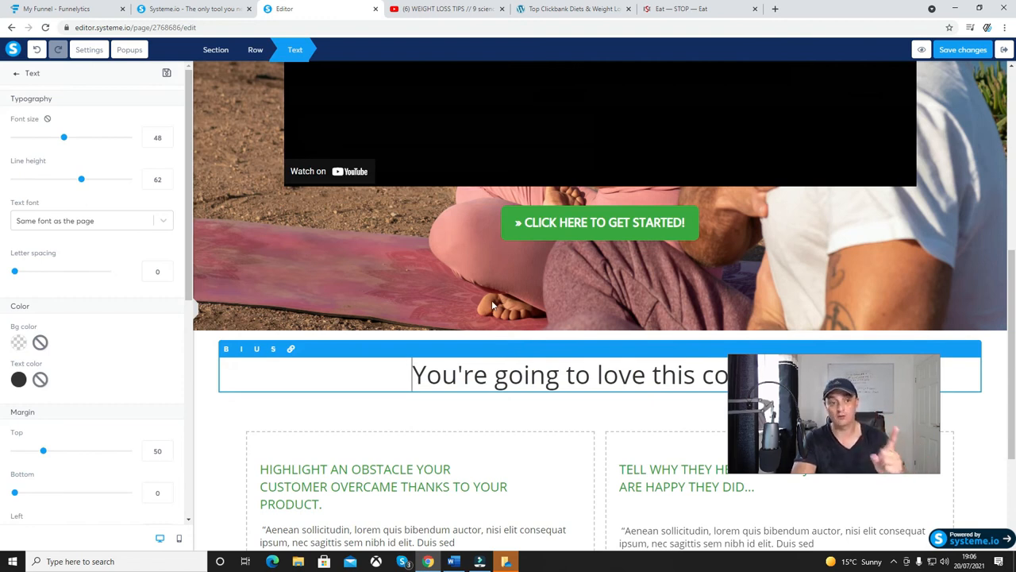
{"action": "left_click", "coordinate": [602, 425]}
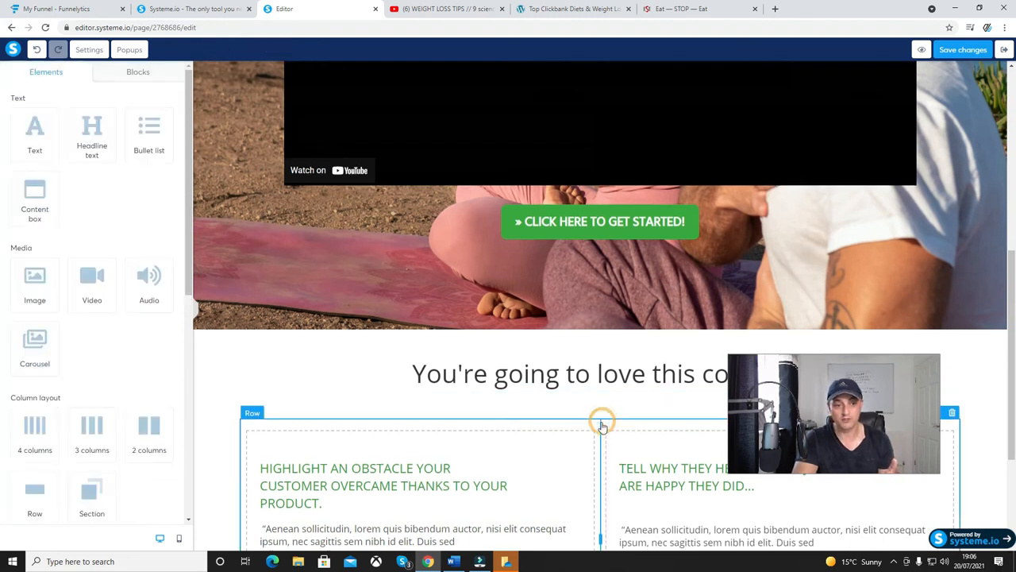
{"action": "scroll", "coordinate": [603, 429], "scroll_direction": "down", "scroll_amount": 2}
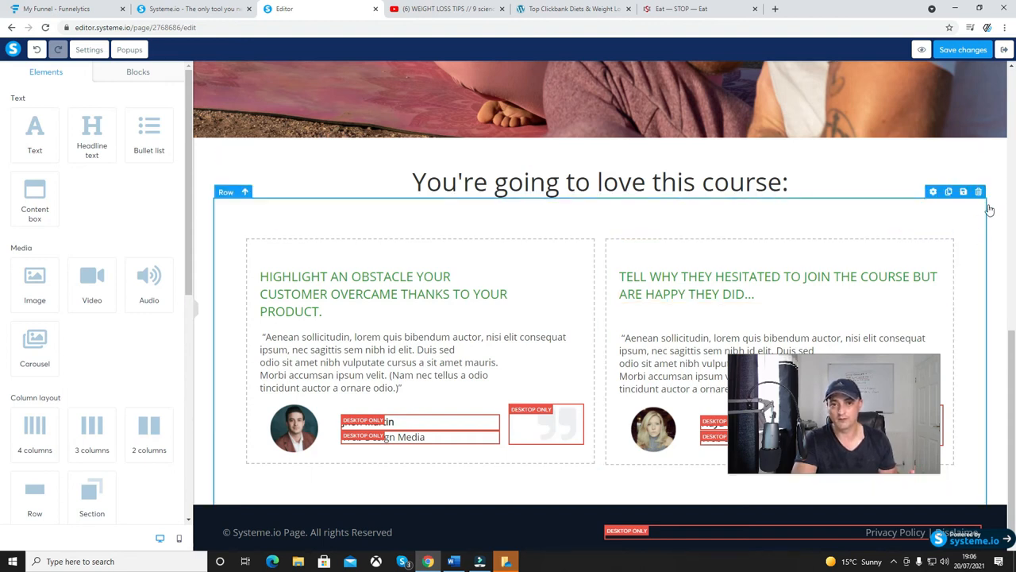
{"action": "left_click", "coordinate": [979, 192]}
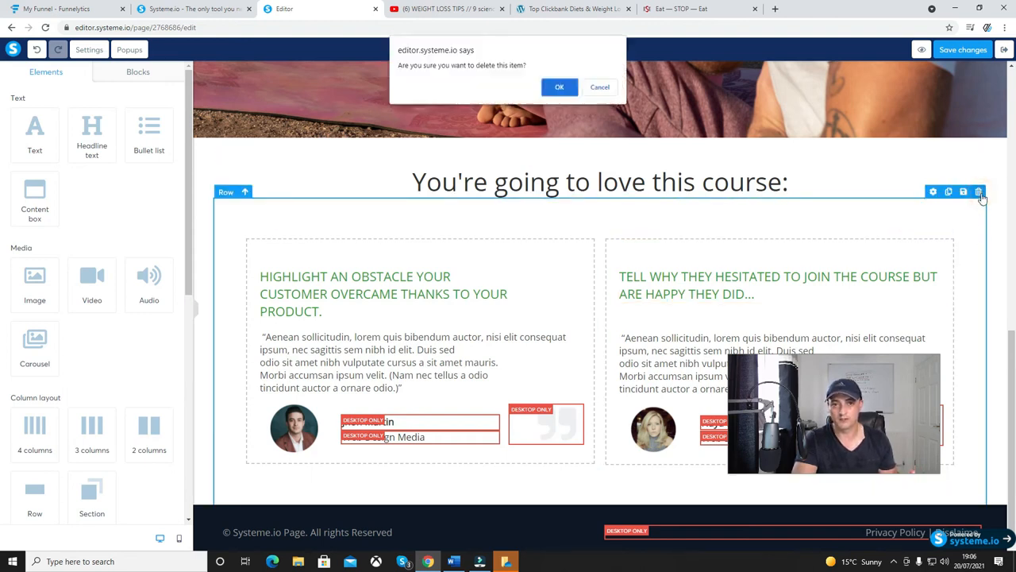
{"action": "left_click", "coordinate": [561, 87]}
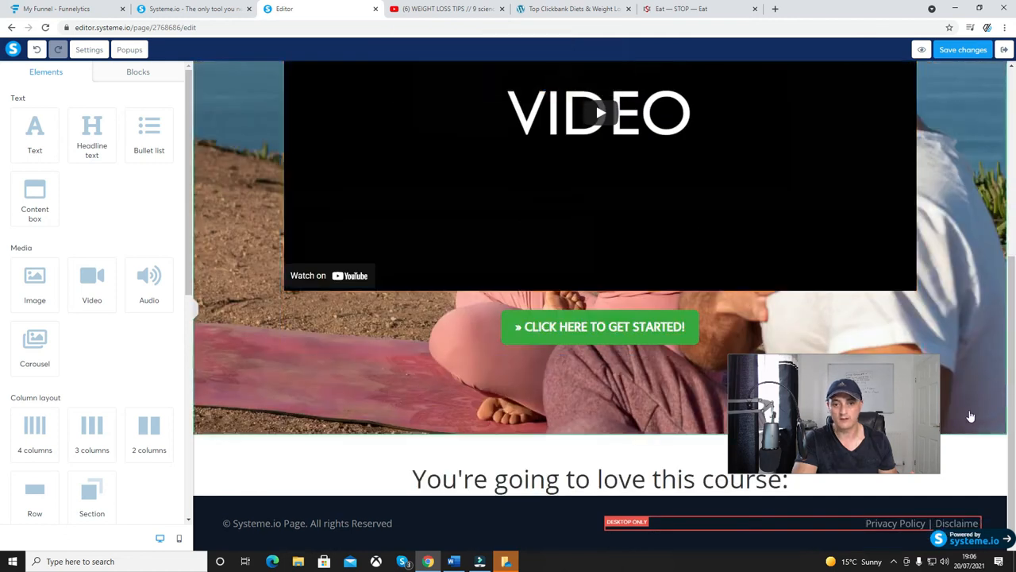
Delete the dark footer section containing the copyright line and the Privacy Policy and Disclaimer links.
{"action": "left_click", "coordinate": [966, 451]}
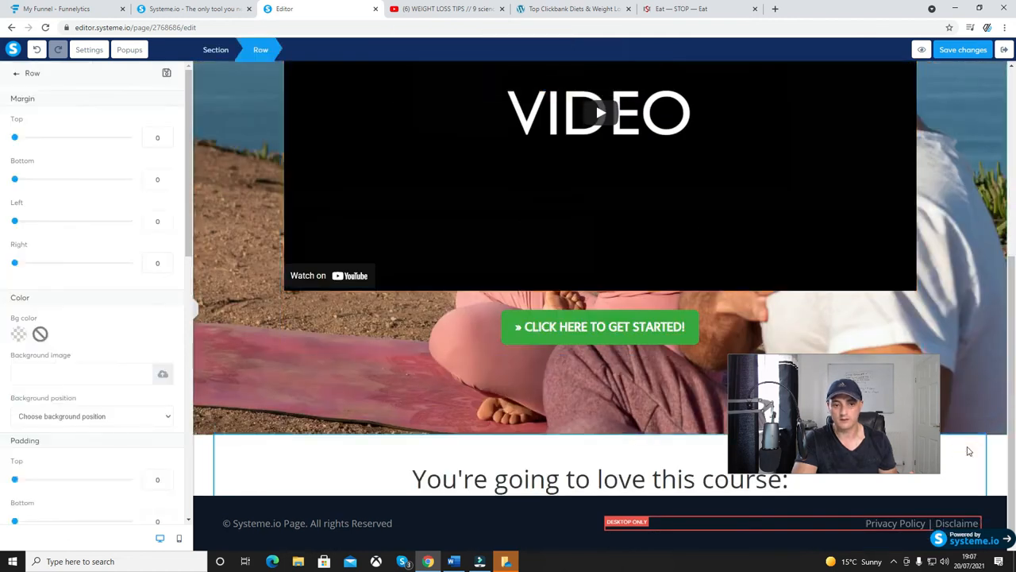
{"action": "left_click", "coordinate": [194, 310]}
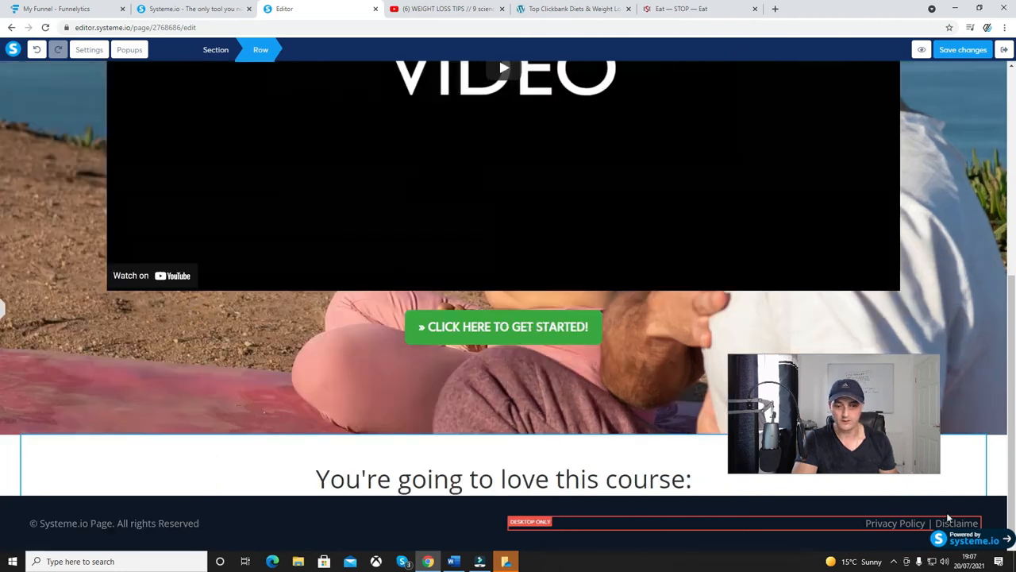
{"action": "left_click", "coordinate": [1000, 488]}
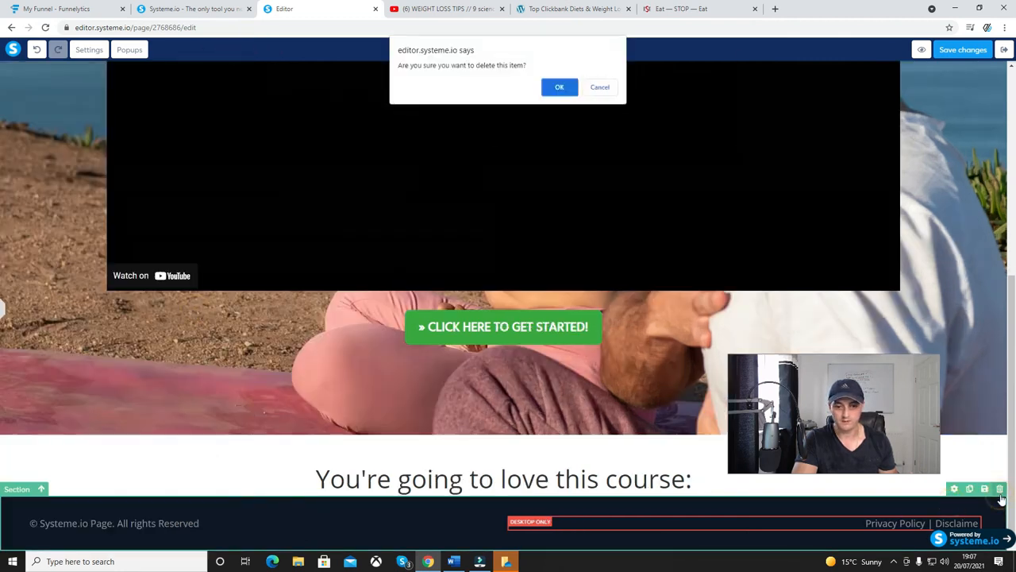
{"action": "left_click", "coordinate": [560, 88]}
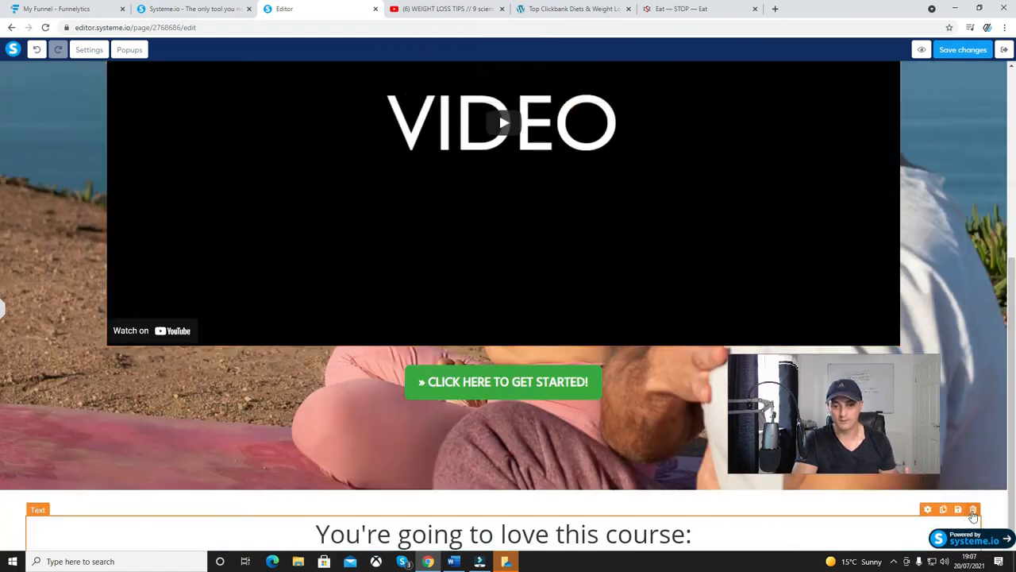
Delete the "You're going to love this course:" heading and select the section containing the video.
{"action": "left_click", "coordinate": [973, 512]}
{"action": "left_click", "coordinate": [558, 87]}
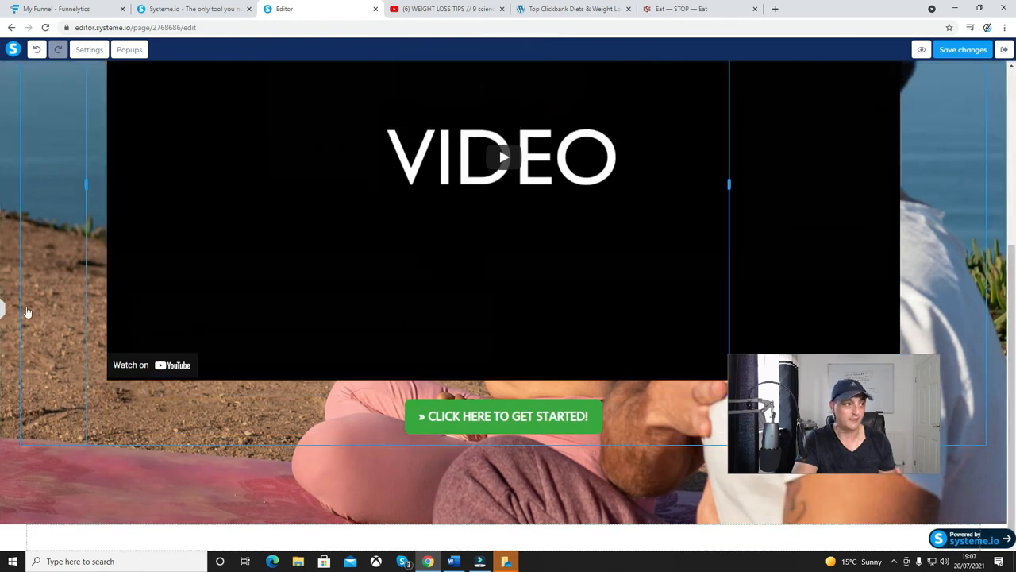
{"action": "left_click", "coordinate": [658, 465]}
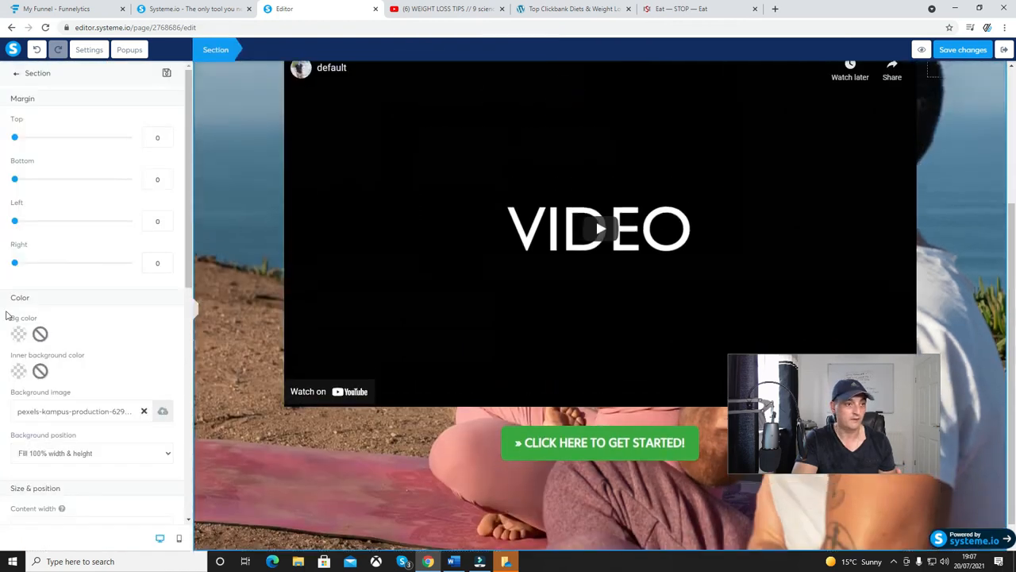
Deselect the section, preview the bridge page from its top, and dismiss the preview banner.
{"action": "left_click", "coordinate": [241, 231]}
{"action": "scroll", "coordinate": [953, 134], "scroll_direction": "up", "scroll_amount": 2}
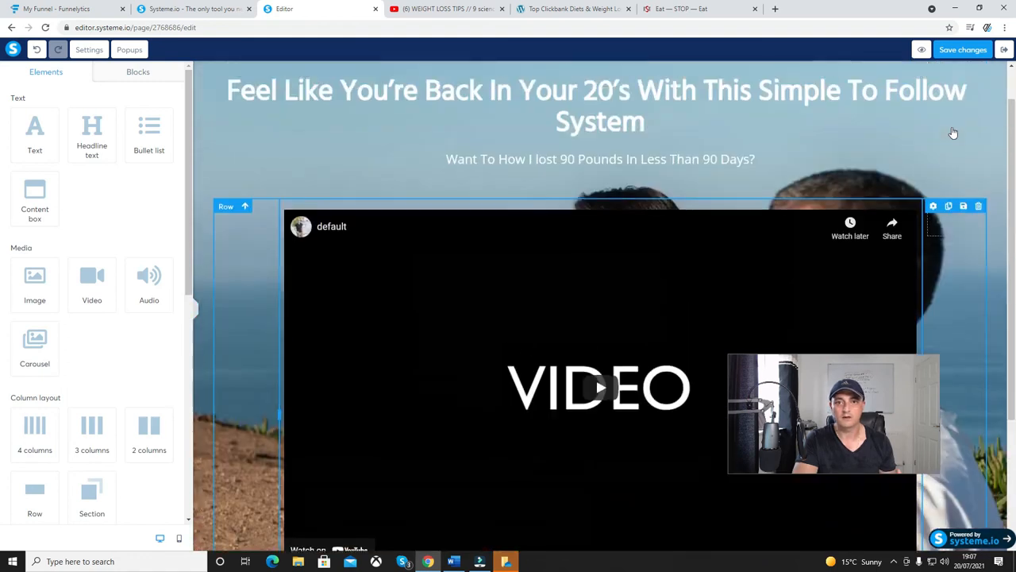
{"action": "scroll", "coordinate": [953, 133], "scroll_direction": "up", "scroll_amount": 1}
{"action": "left_click", "coordinate": [920, 49]}
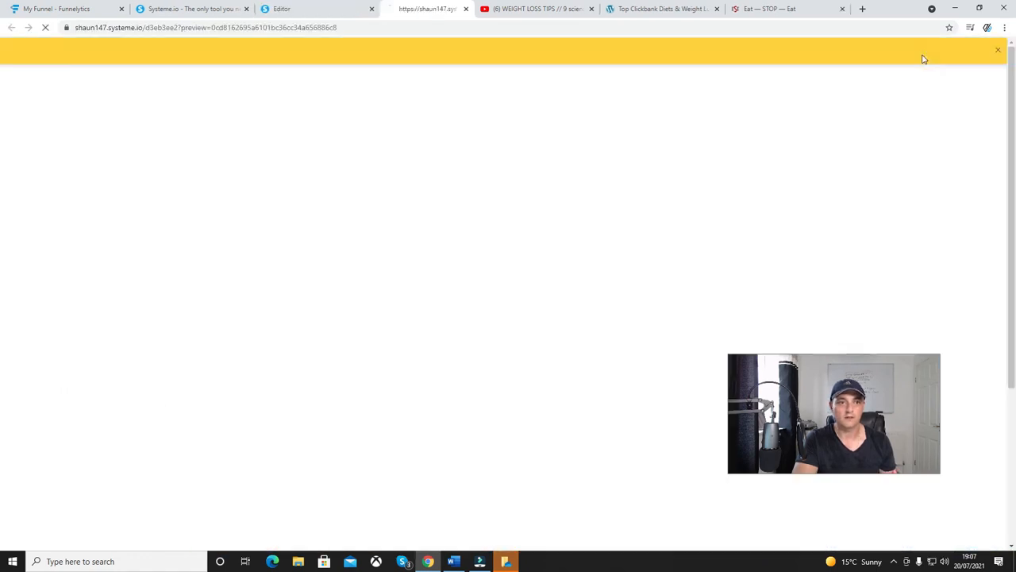
{"action": "left_click", "coordinate": [996, 53]}
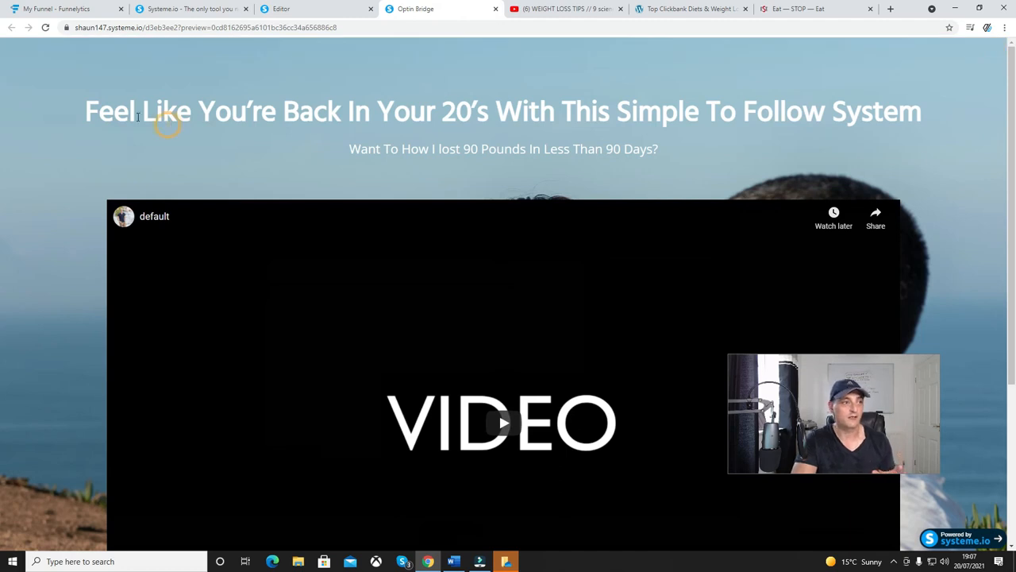
Return to the editor and set the "Feel Like You're Back In Your 20's" headline's font size to 69.
{"action": "left_click", "coordinate": [287, 11]}
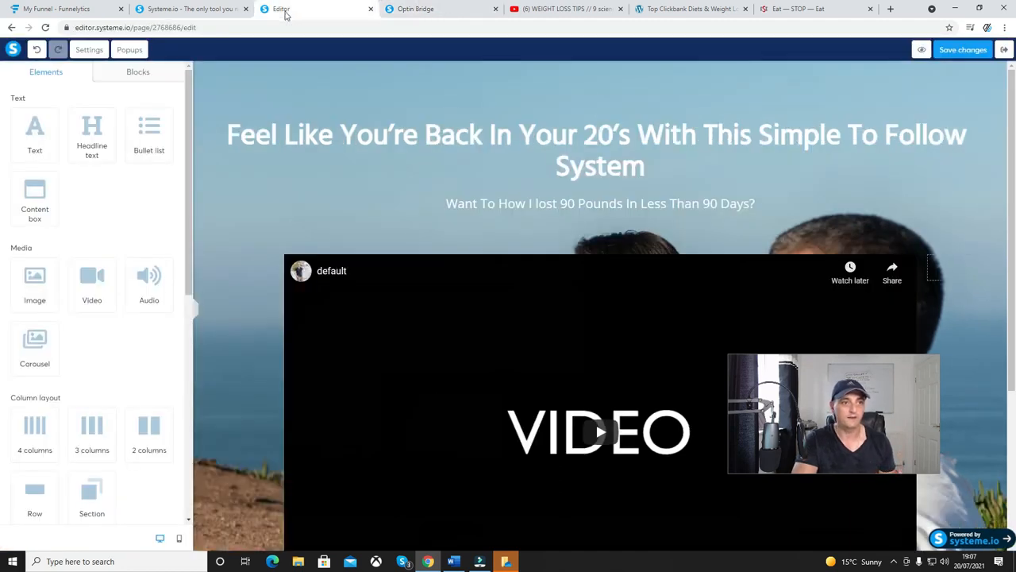
{"action": "left_click", "coordinate": [726, 170]}
{"action": "left_click_drag", "start_coordinate": [645, 168], "coordinate": [224, 131]}
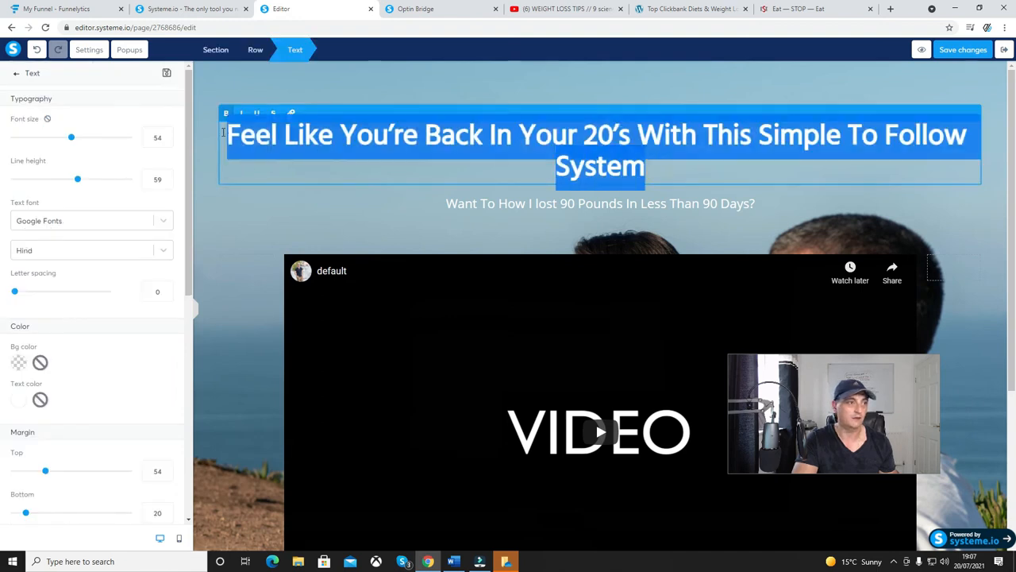
{"action": "left_click", "coordinate": [72, 138]}
{"action": "left_click_drag", "start_coordinate": [72, 137], "coordinate": [90, 143]}
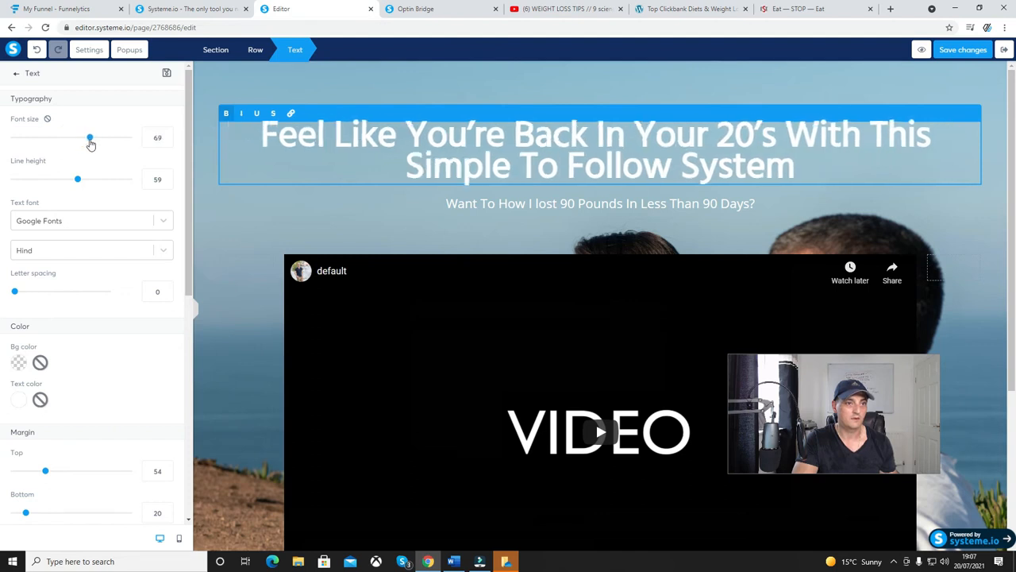
{"action": "left_click", "coordinate": [432, 217]}
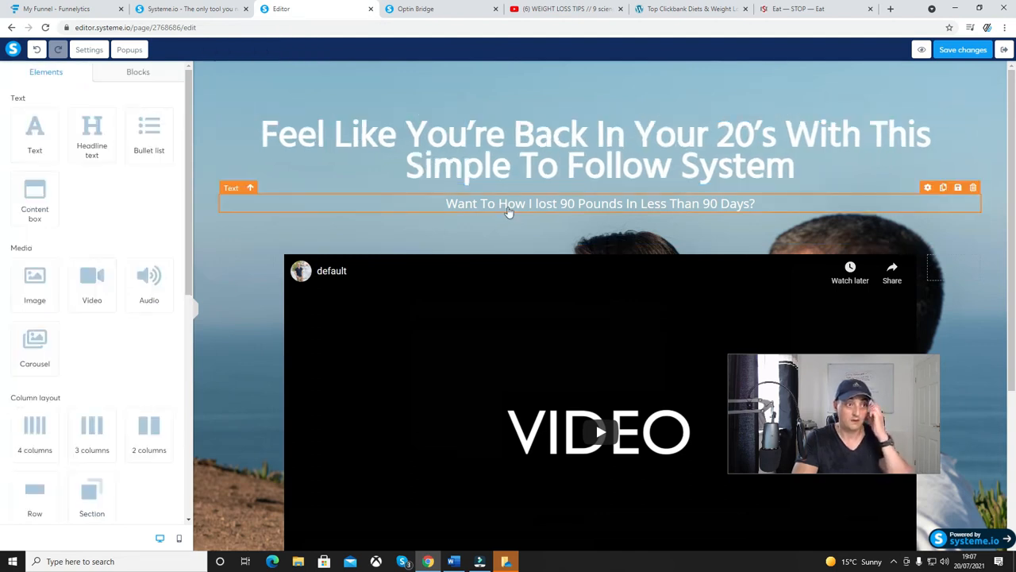
Set the bottom margin of the row containing the headline and subheadline to 14.
{"action": "left_click", "coordinate": [293, 225]}
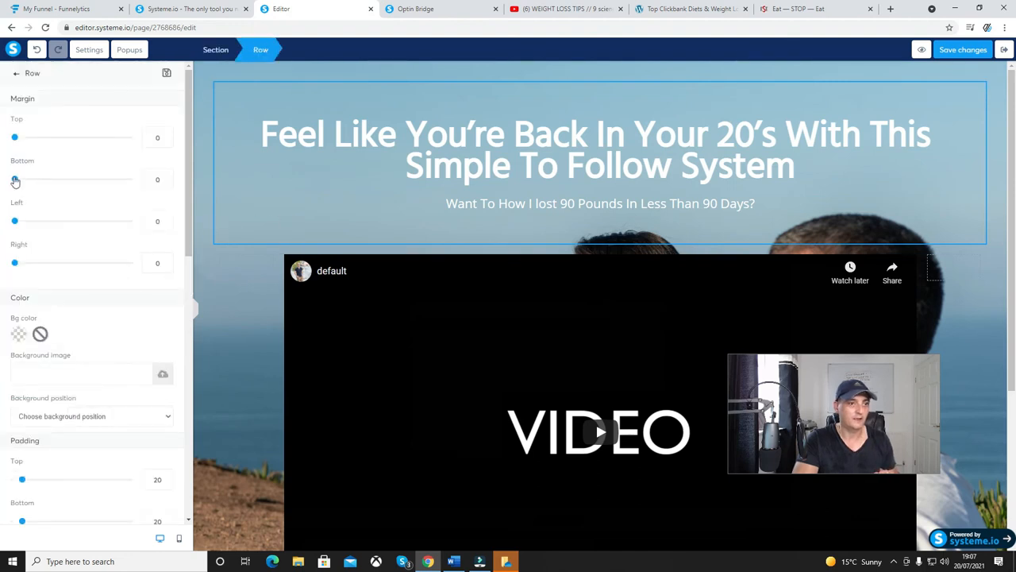
{"action": "left_click_drag", "start_coordinate": [15, 181], "coordinate": [24, 183]}
{"action": "left_click_drag", "start_coordinate": [15, 138], "coordinate": [12, 142]}
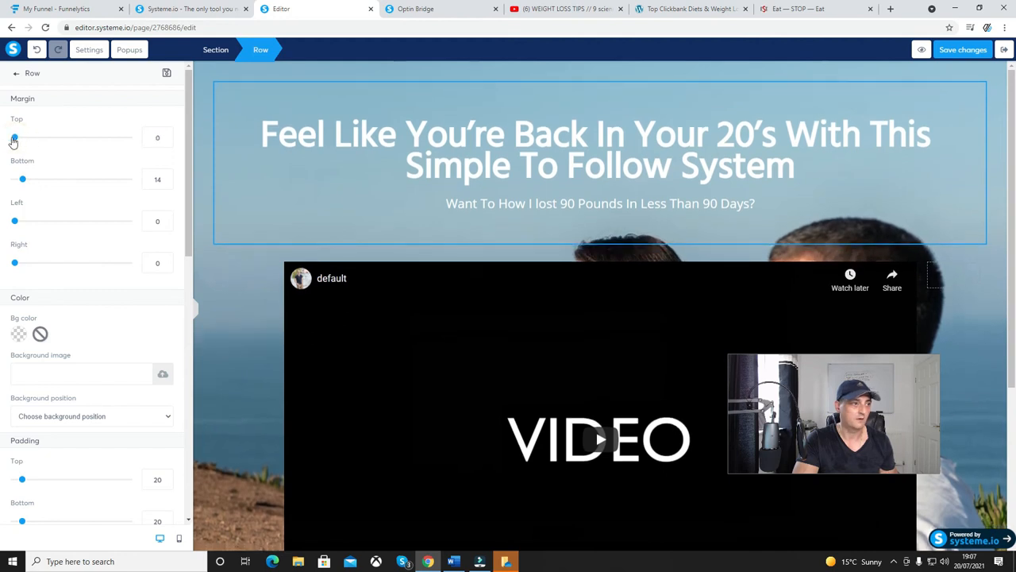
{"action": "left_click", "coordinate": [336, 204]}
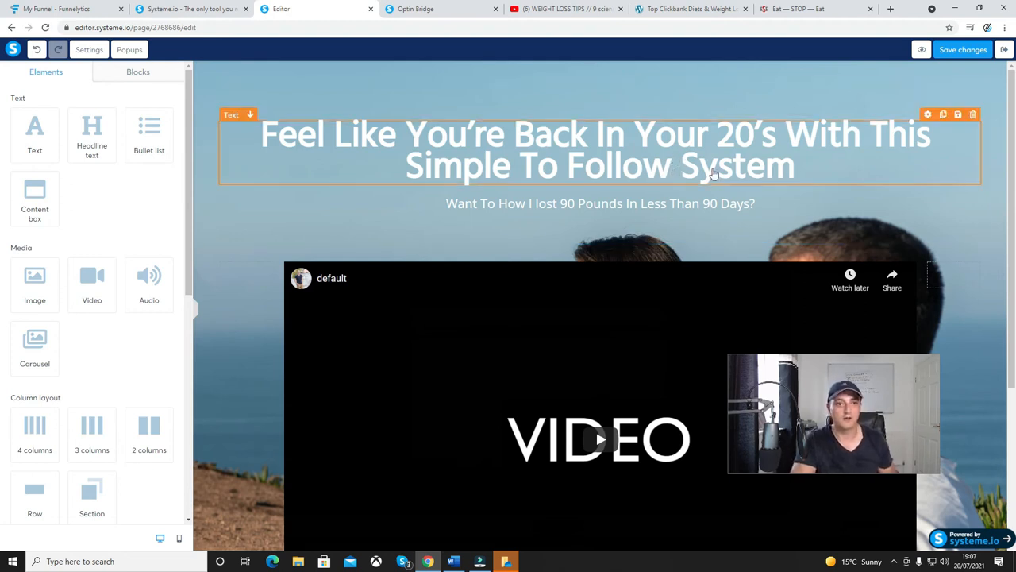
Close the old preview, preview the bridge page with the resized headline, and go back to the editor.
{"action": "left_click", "coordinate": [495, 9]}
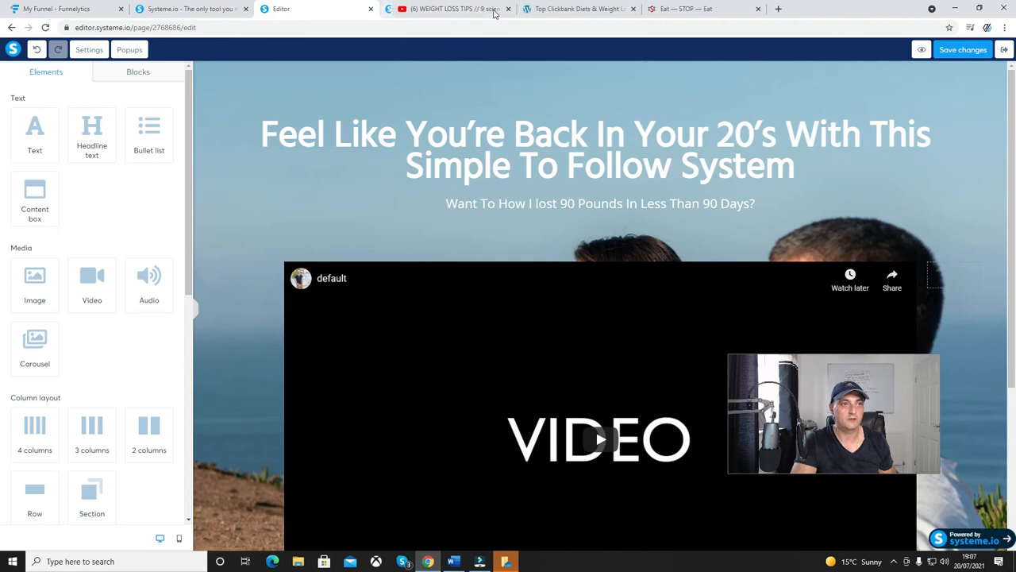
{"action": "left_click", "coordinate": [922, 49]}
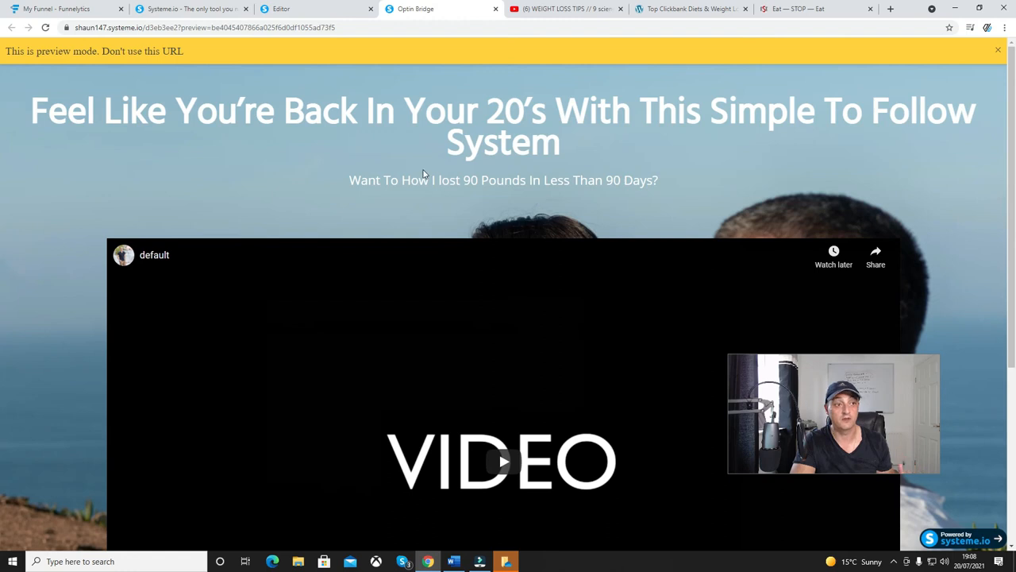
{"action": "left_click", "coordinate": [329, 10]}
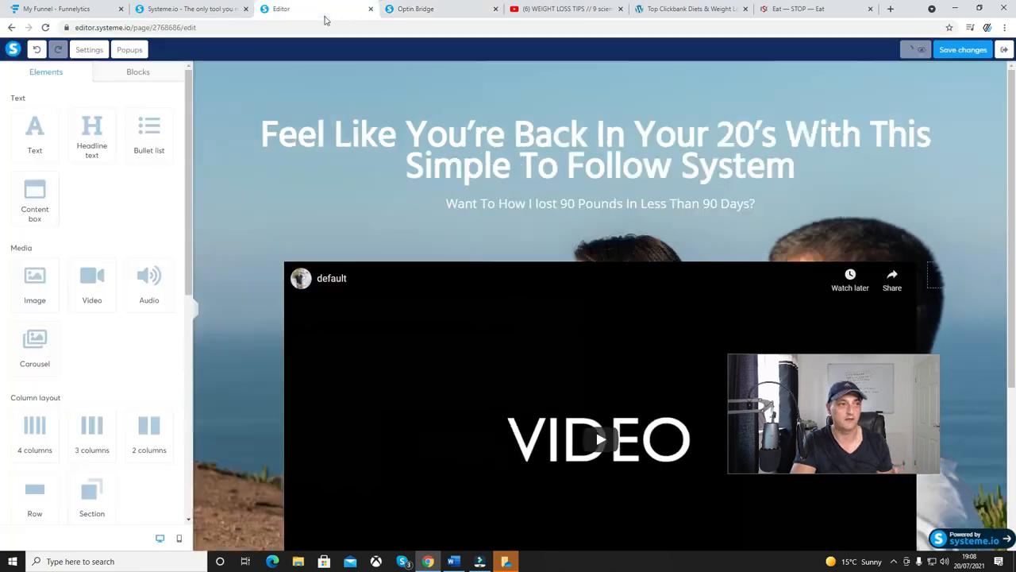
Insert "Know" into the subheadline to read "Want To Know How I lost 90 Pounds In Less Than 90 Days?".
{"action": "left_click", "coordinate": [491, 198]}
{"action": "left_click", "coordinate": [493, 201]}
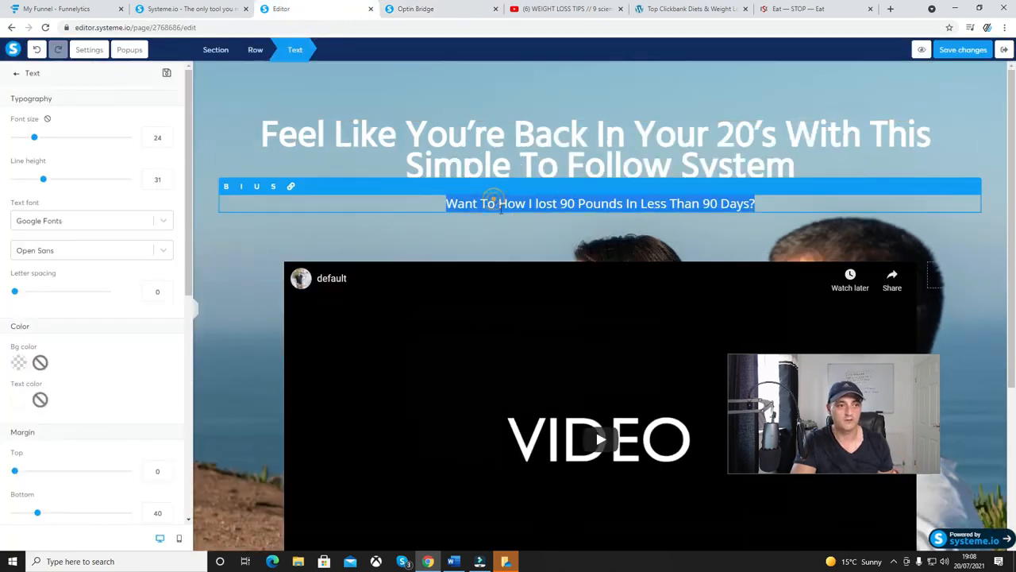
{"action": "left_click", "coordinate": [498, 205]}
{"action": "type", "text": "Know"}
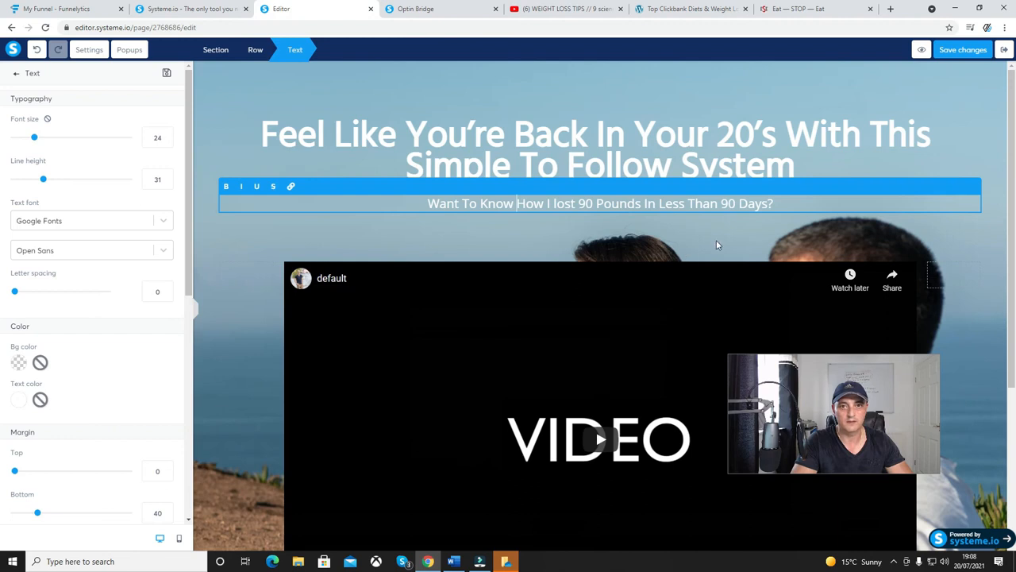
{"action": "left_click", "coordinate": [723, 102]}
Preview the bridge page again, check it down to the button, and go back to the editor.
{"action": "left_click", "coordinate": [496, 9]}
{"action": "left_click", "coordinate": [921, 49]}
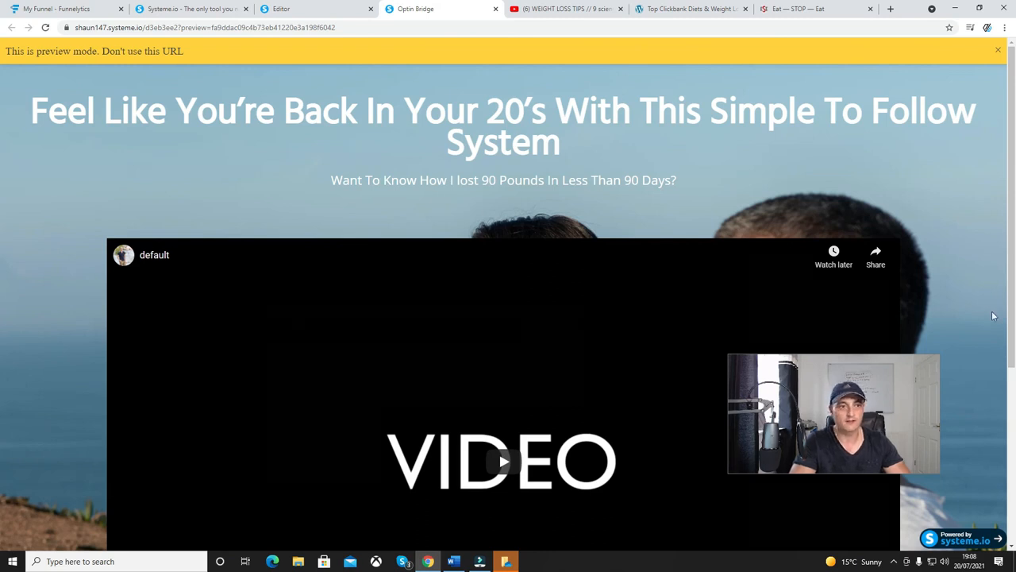
{"action": "scroll", "coordinate": [500, 317], "scroll_direction": "down", "scroll_amount": 4}
{"action": "scroll", "coordinate": [498, 270], "scroll_direction": "up", "scroll_amount": 1}
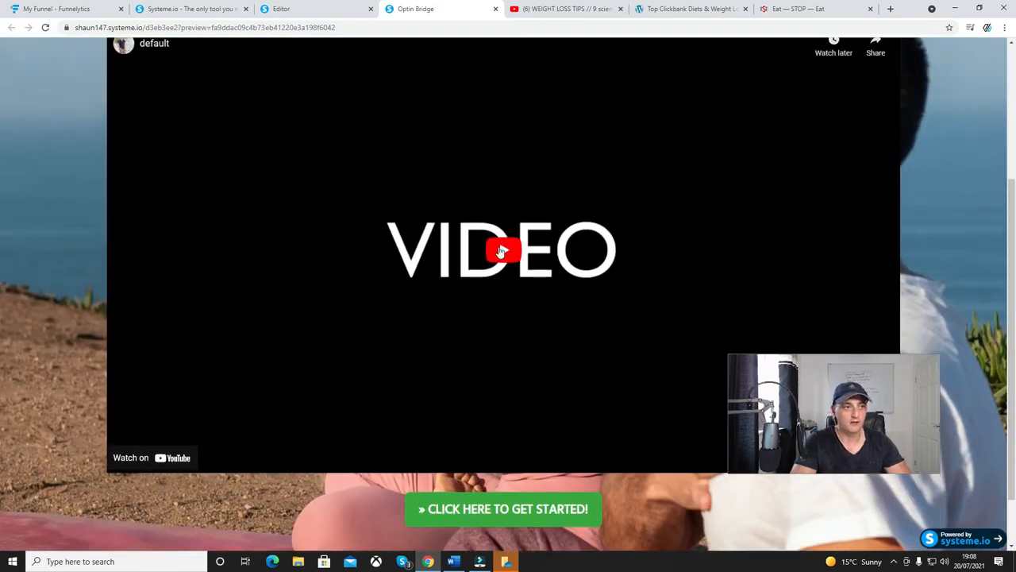
{"action": "left_click", "coordinate": [314, 8]}
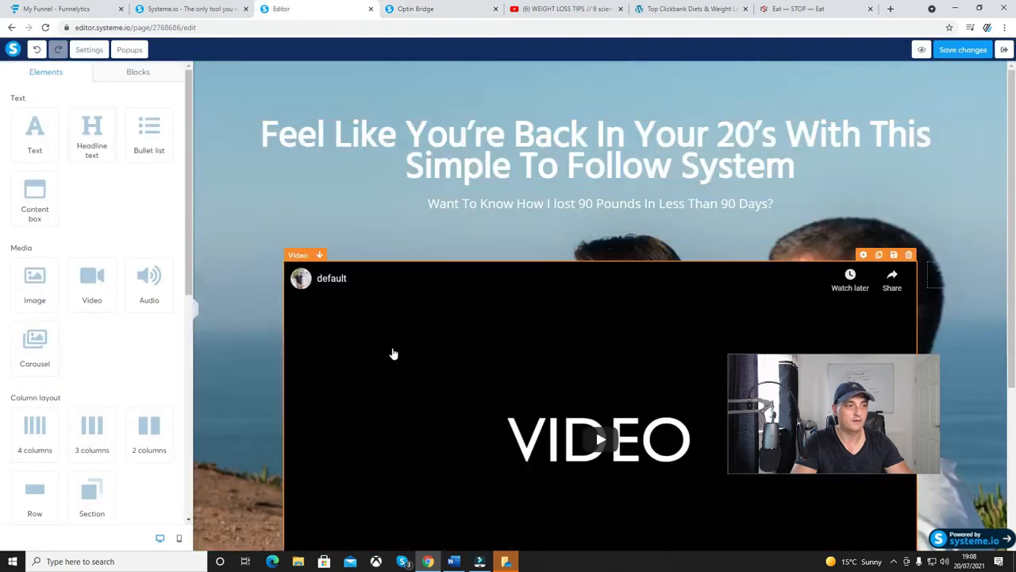
{"action": "left_click", "coordinate": [392, 351]}
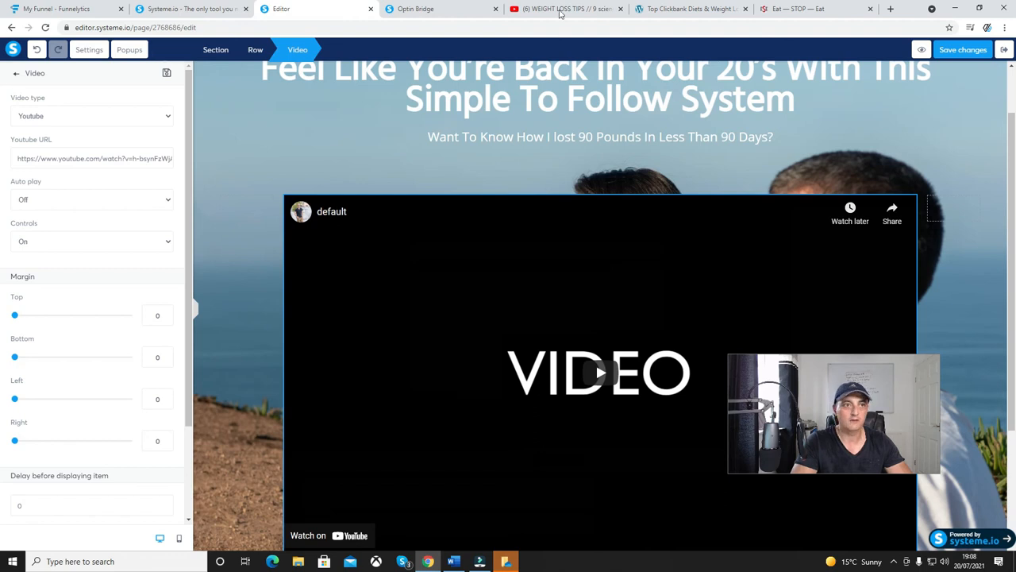
{"action": "left_click", "coordinate": [562, 9]}
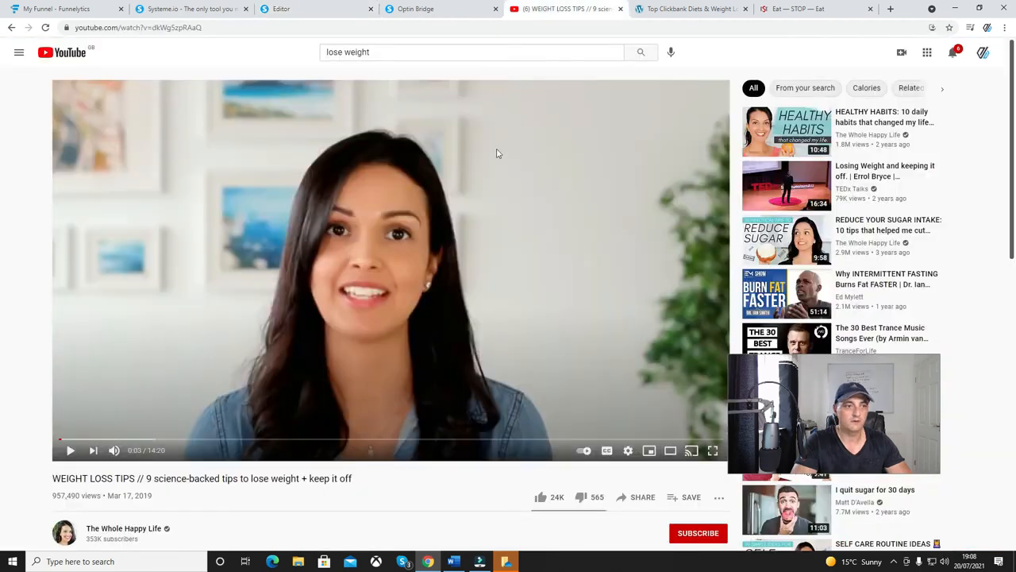
{"action": "left_click", "coordinate": [626, 498]}
{"action": "left_click", "coordinate": [608, 318]}
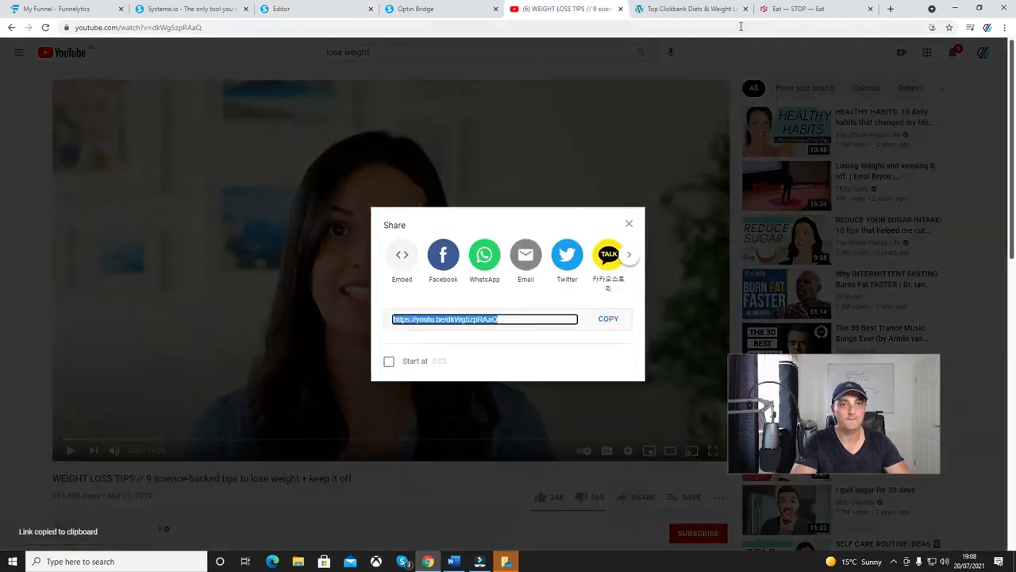
{"action": "left_click", "coordinate": [325, 10]}
{"action": "left_click", "coordinate": [117, 165]}
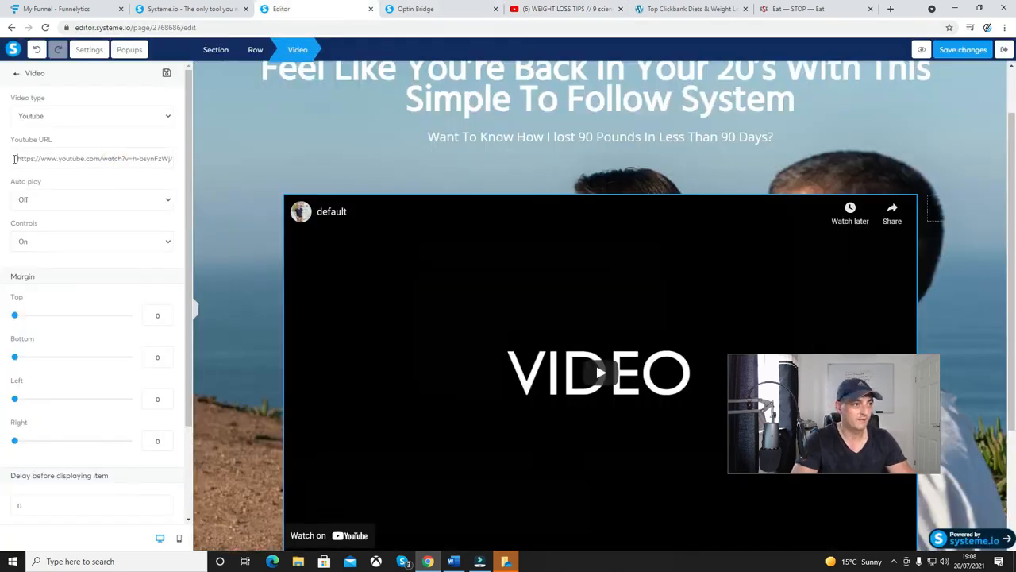
{"action": "left_click_drag", "start_coordinate": [15, 159], "coordinate": [205, 177]}
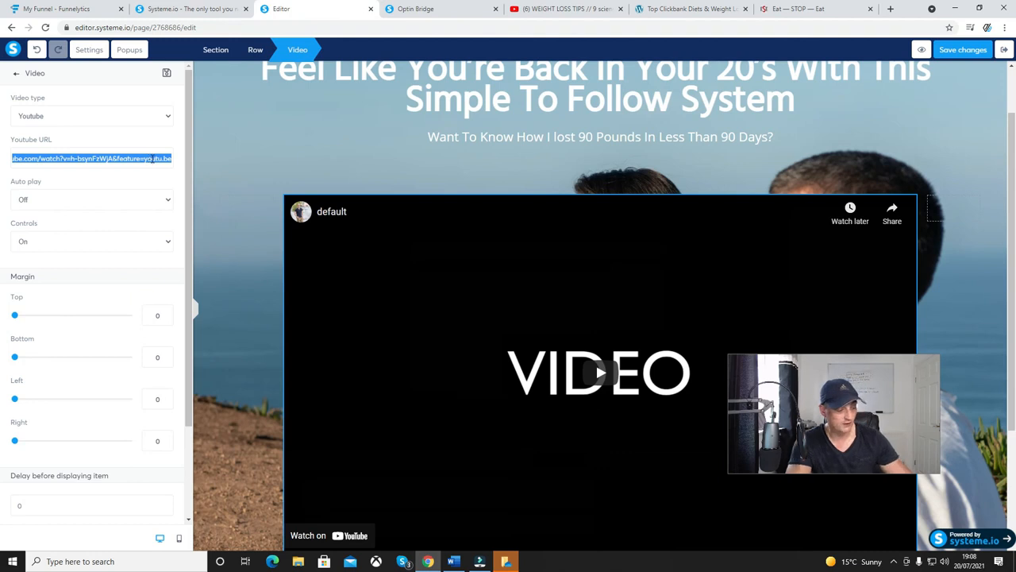
{"action": "key", "text": "ctrl+v"}
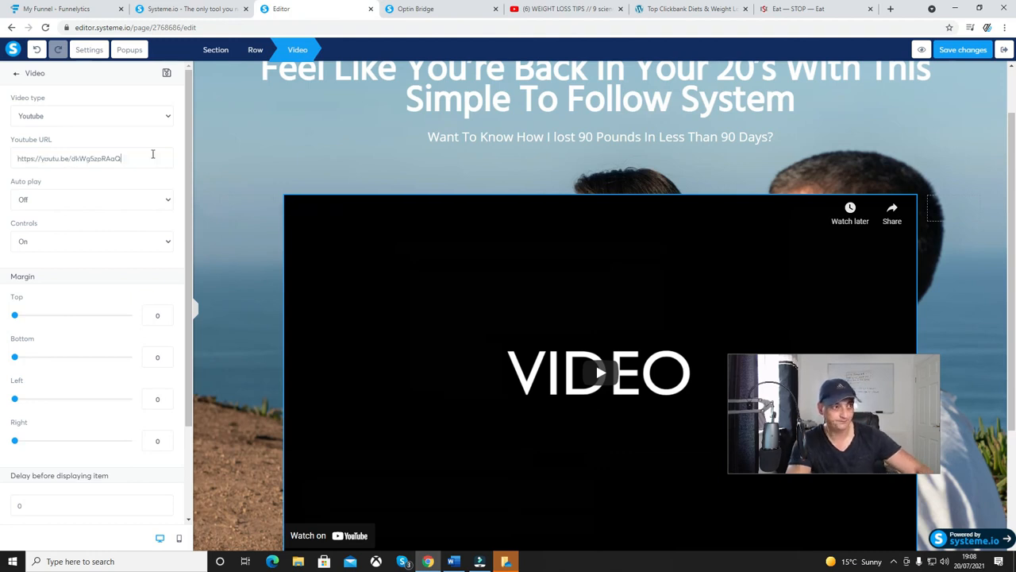
{"action": "left_click", "coordinate": [241, 297]}
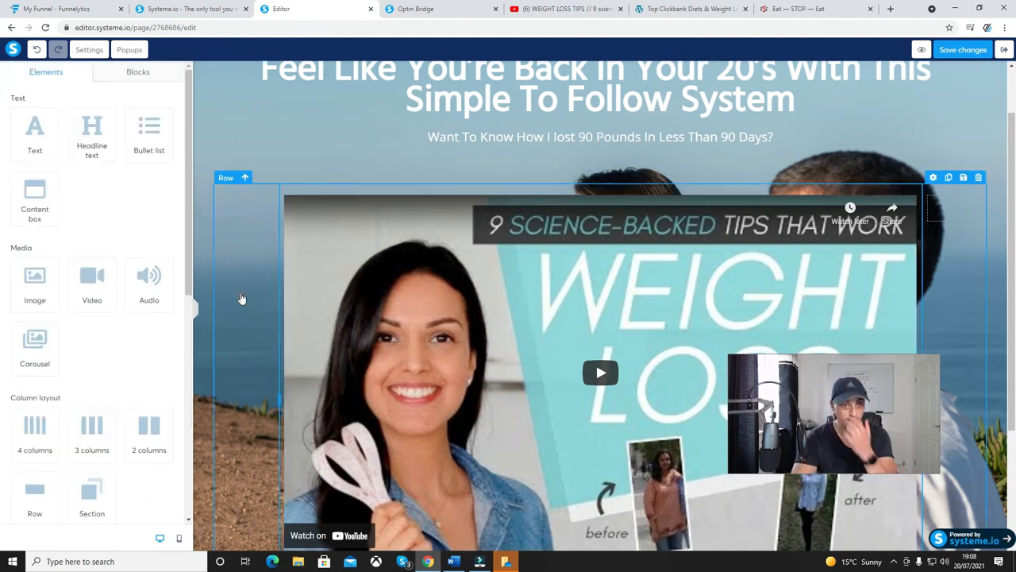
Save the bridge page, close its preview, and exit the editor to the Weight Loss funnel's steps.
{"action": "left_click", "coordinate": [959, 51]}
{"action": "left_click", "coordinate": [433, 11]}
{"action": "left_click", "coordinate": [495, 9]}
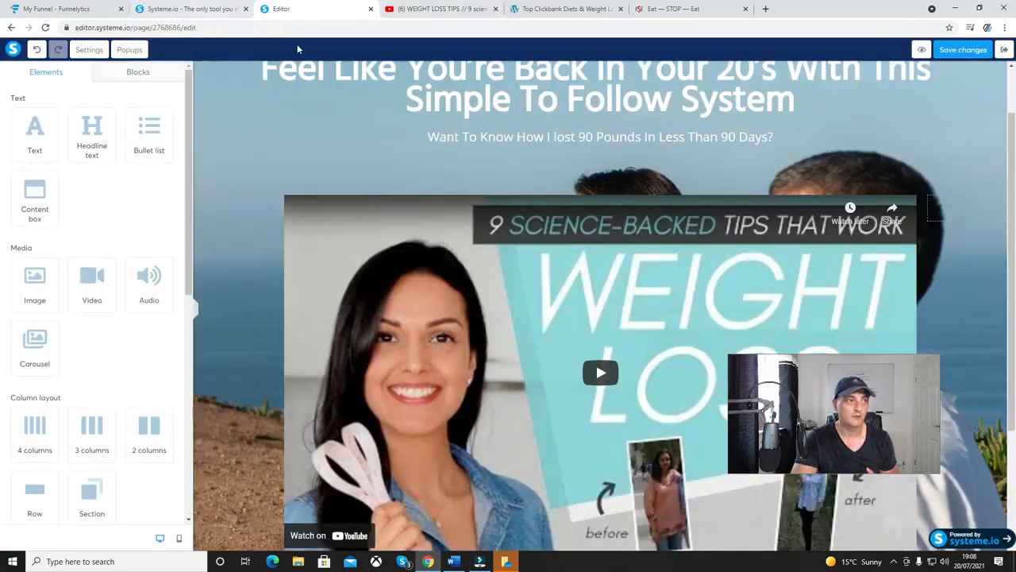
{"action": "left_click", "coordinate": [1004, 49]}
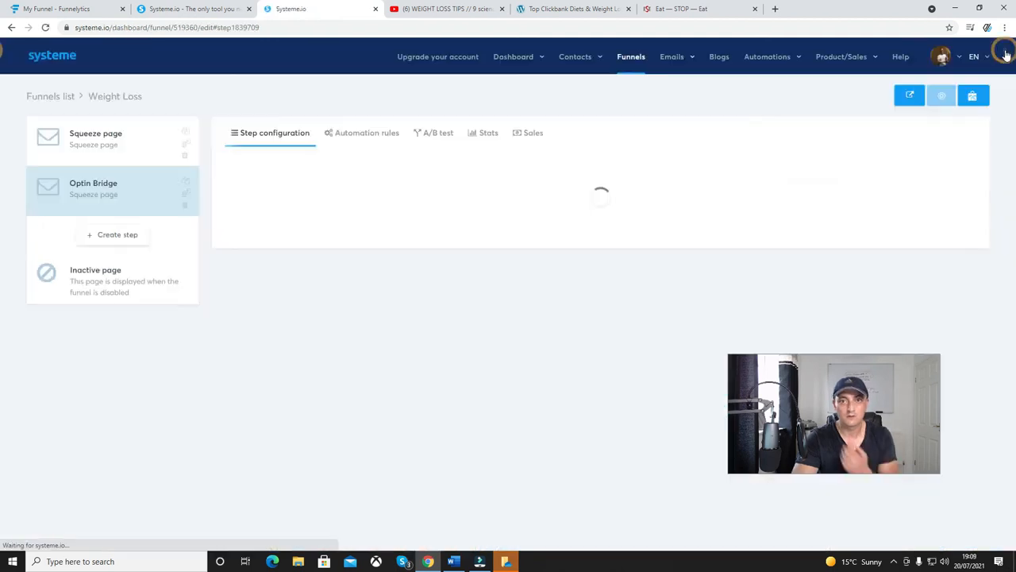
View the live Squeeze page and submit its opt-in form with a name and e-mail address.
{"action": "left_click", "coordinate": [112, 136]}
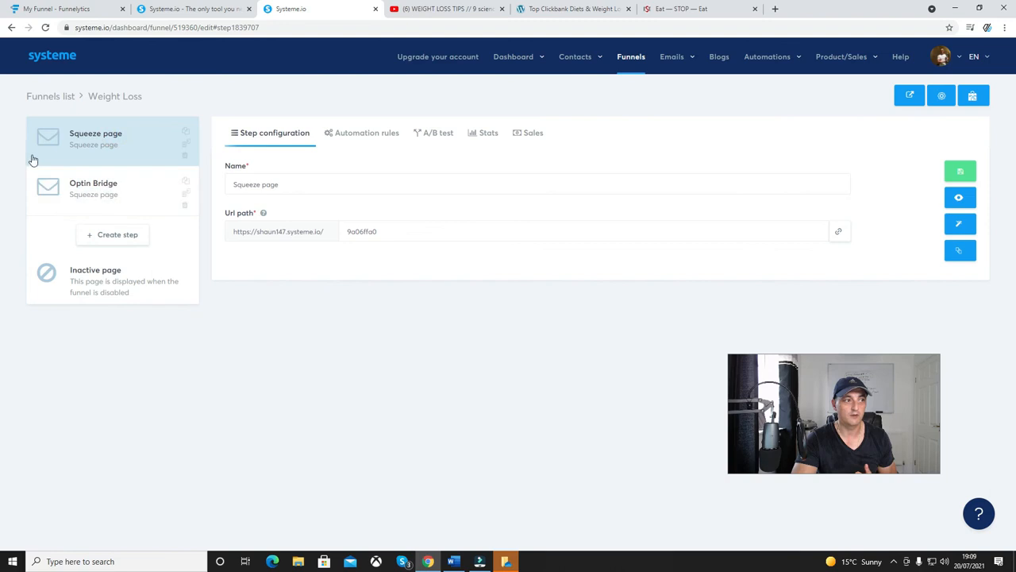
{"action": "left_click", "coordinate": [962, 199]}
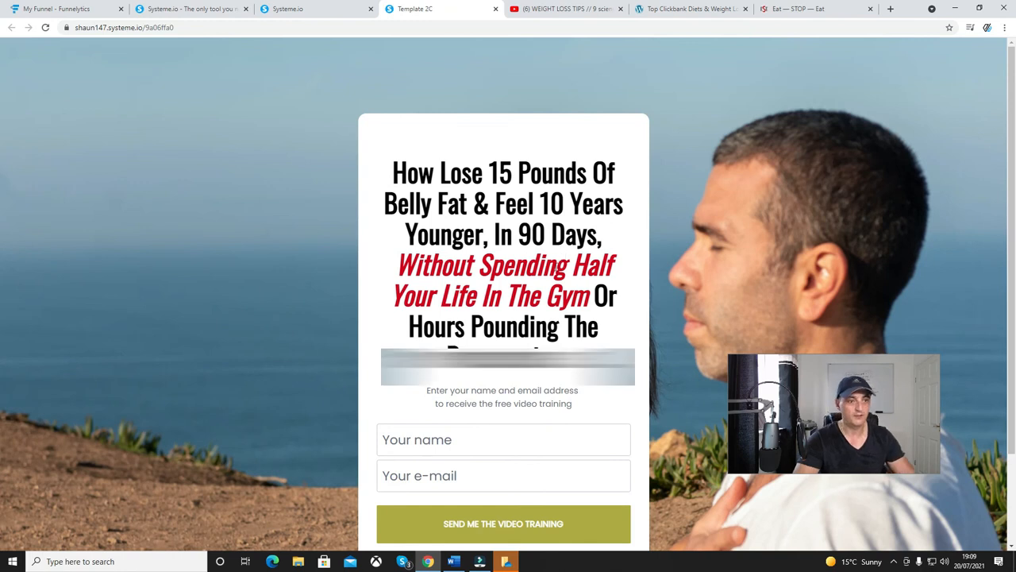
{"action": "scroll", "coordinate": [508, 333], "scroll_direction": "down", "scroll_amount": 2}
{"action": "left_click", "coordinate": [494, 328]}
{"action": "type", "text": "shaun"}
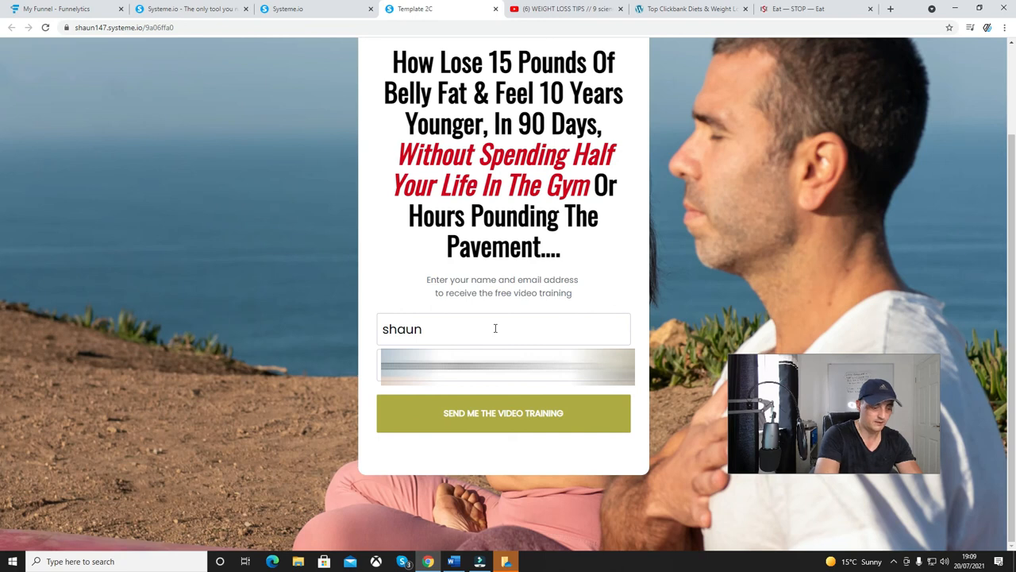
{"action": "left_click", "coordinate": [463, 414]}
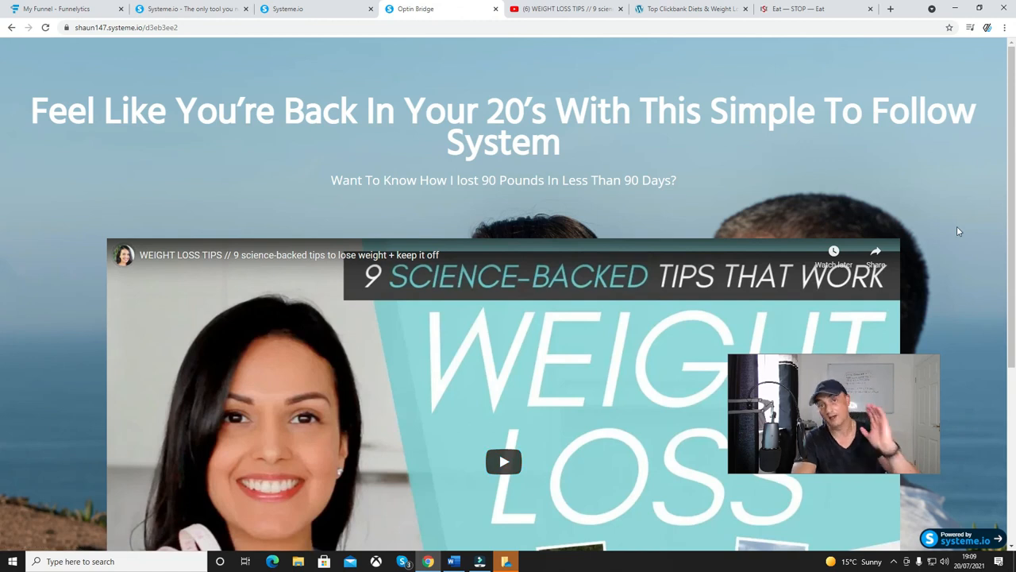
Test the live bridge page's "CLICK HERE TO GET STARTED!" link to the offer, and switch to the Systeme.io homepage.
{"action": "scroll", "coordinate": [957, 231], "scroll_direction": "down", "scroll_amount": 3}
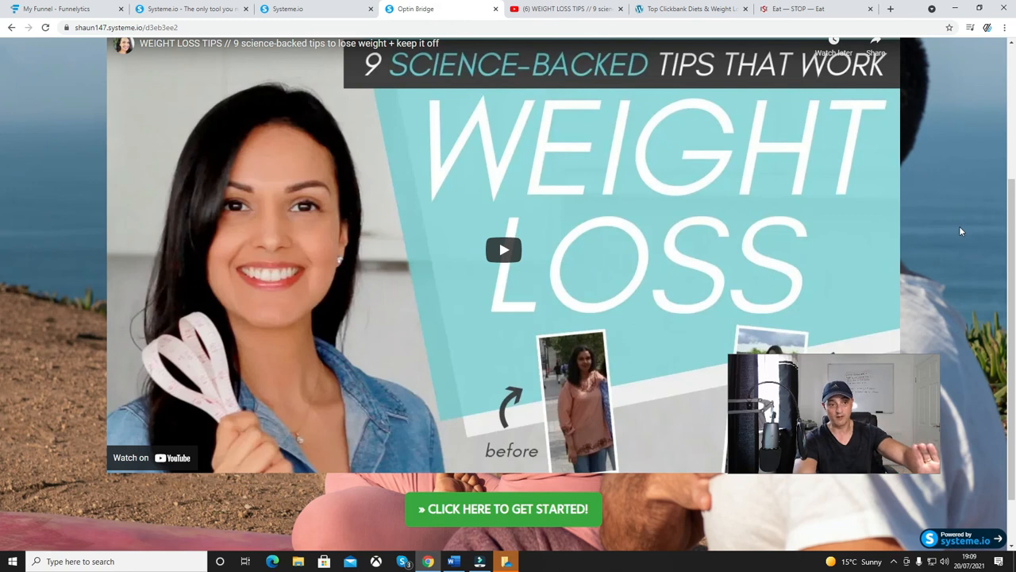
{"action": "scroll", "coordinate": [959, 226], "scroll_direction": "down", "scroll_amount": 1}
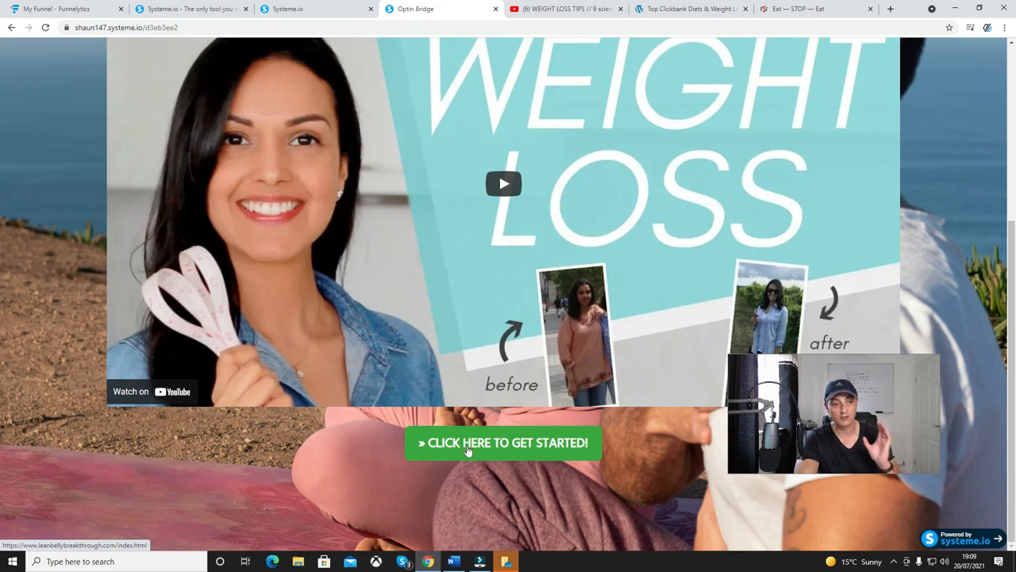
{"action": "left_click", "coordinate": [468, 448]}
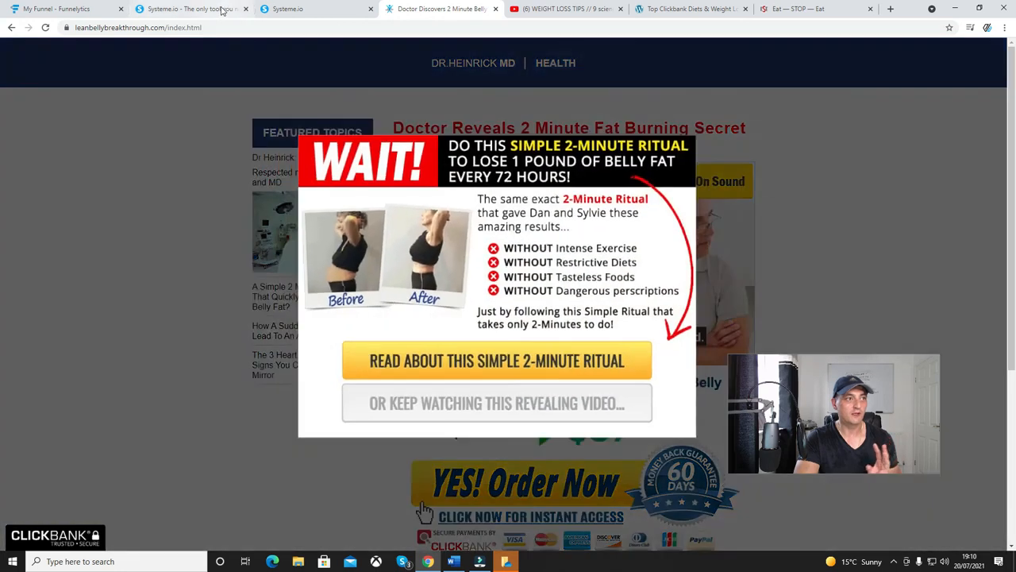
{"action": "left_click", "coordinate": [222, 10]}
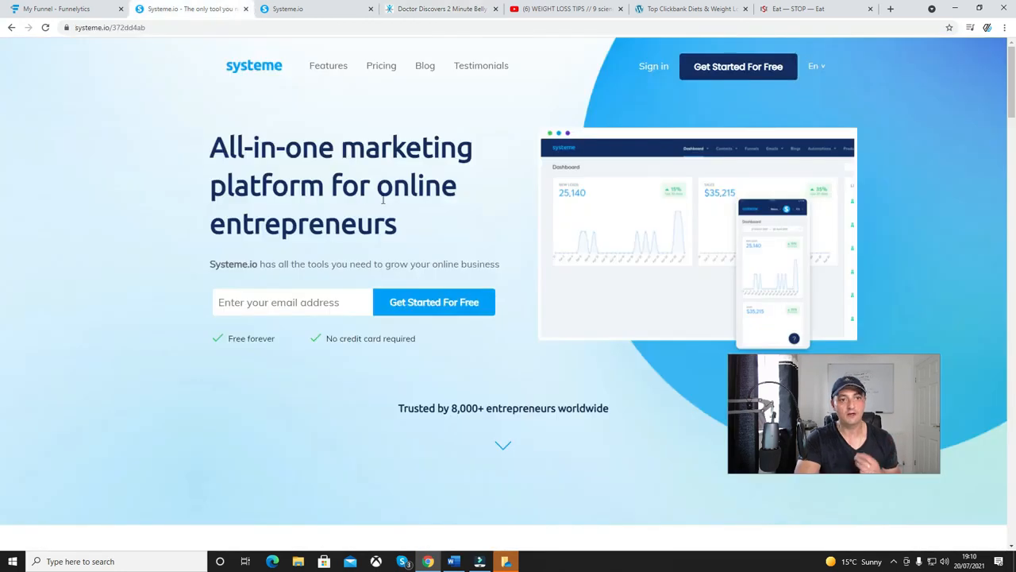